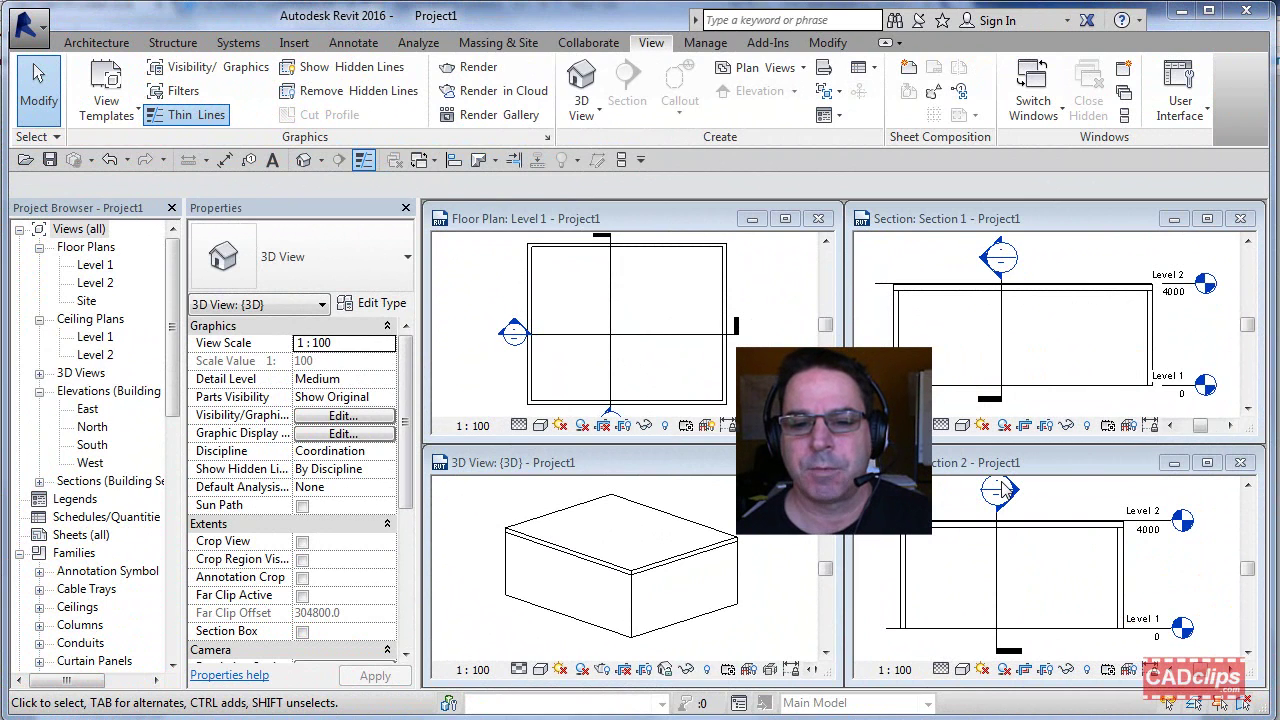
- Activate the Level 1 floor plan among the four tiled Project1 views
left_click(760, 288)
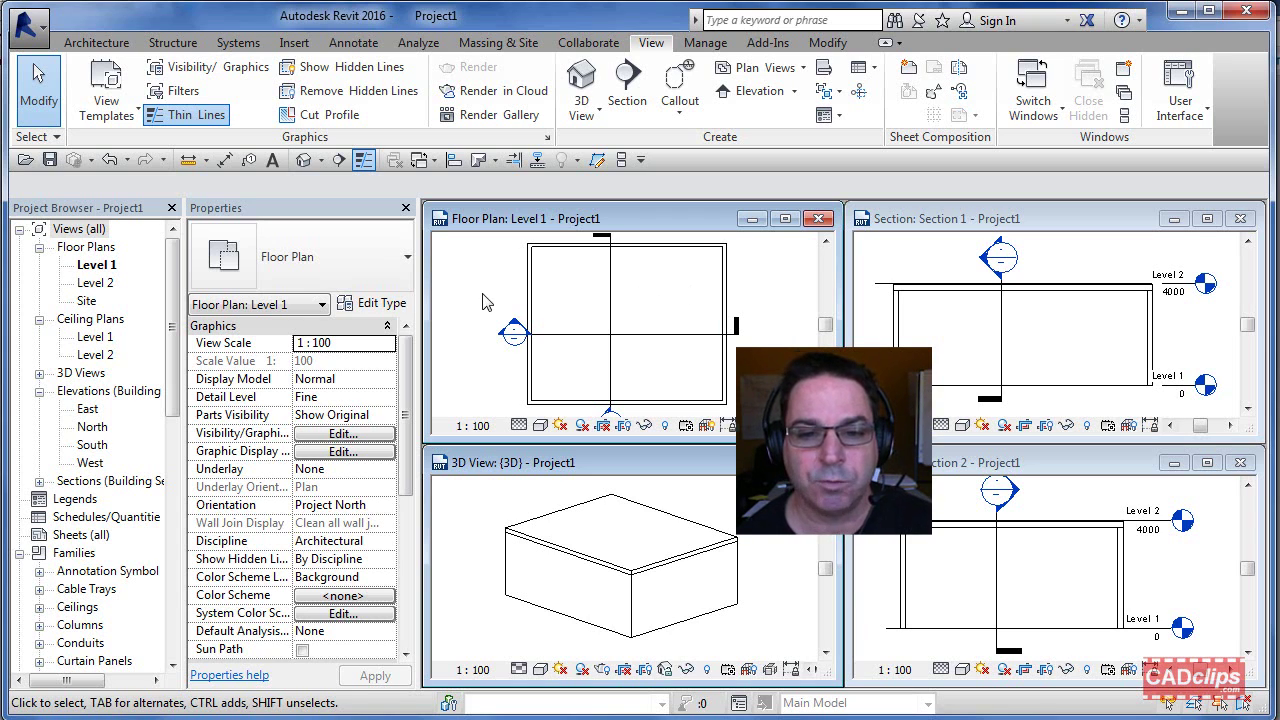
- Start a structural beam with the M_Glulam-Western Species 130X381 type in the Level 1 plan
left_click(173, 42)
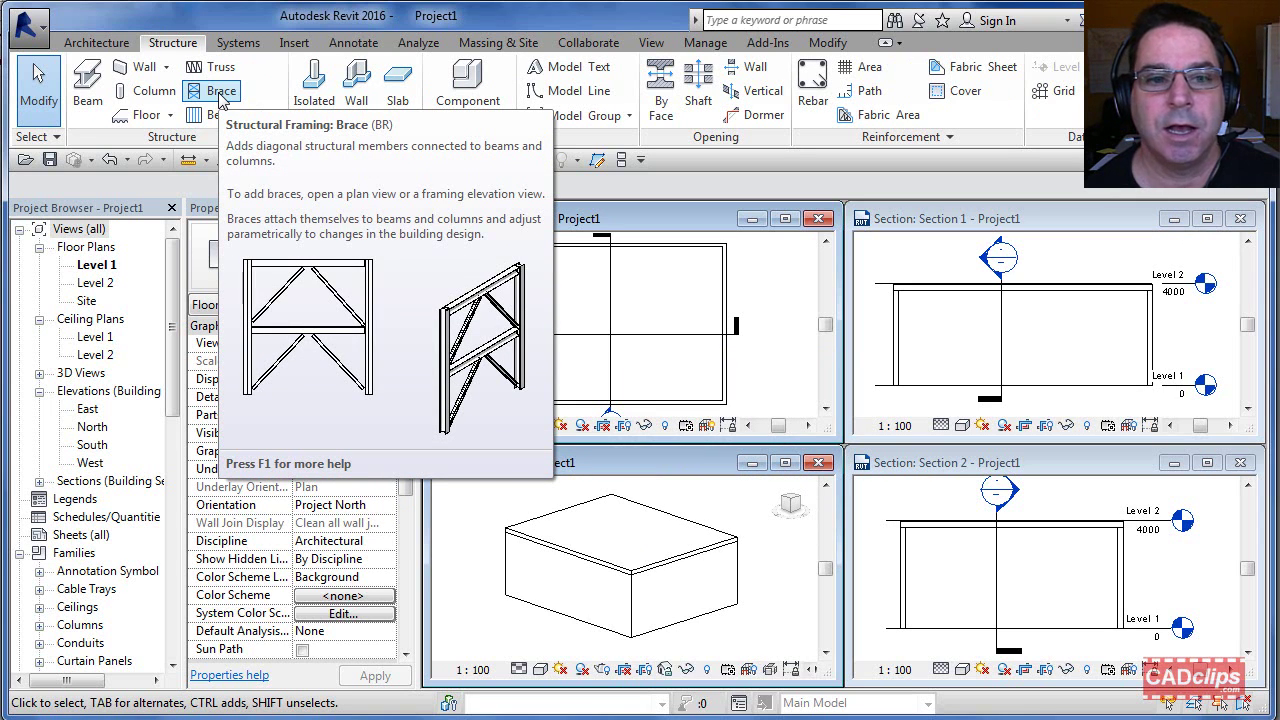
left_click(88, 86)
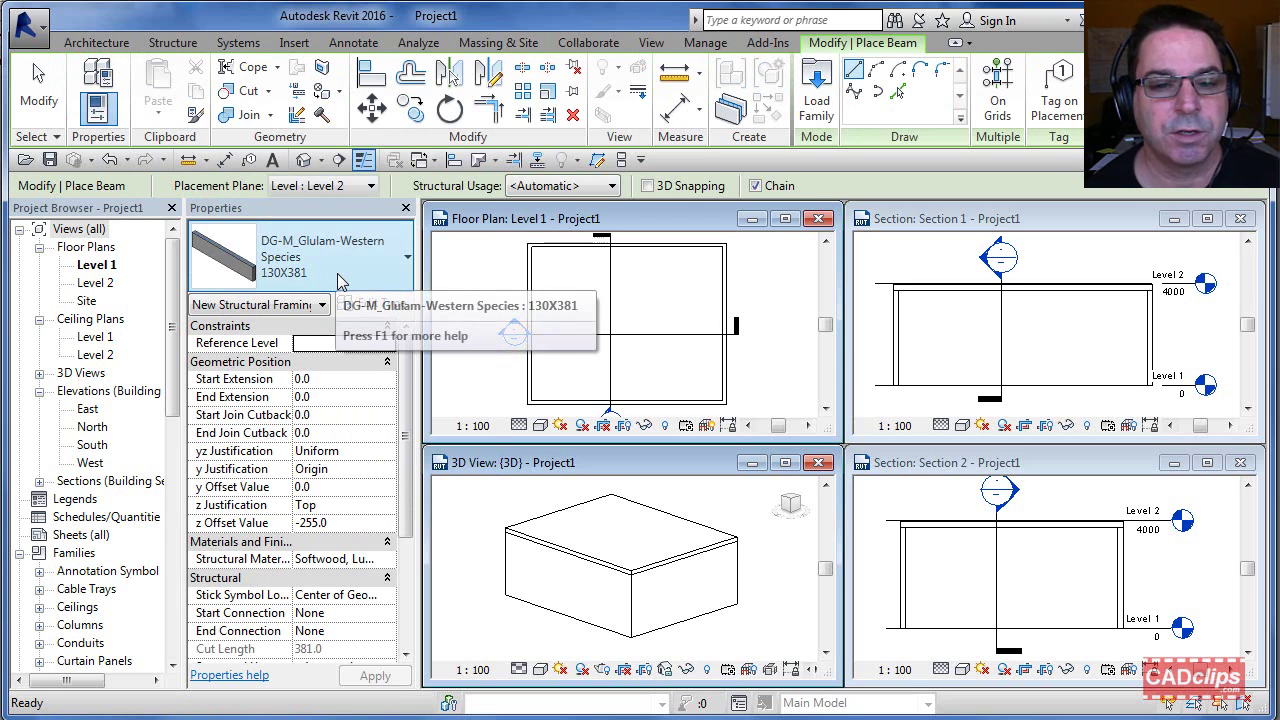
left_click(408, 260)
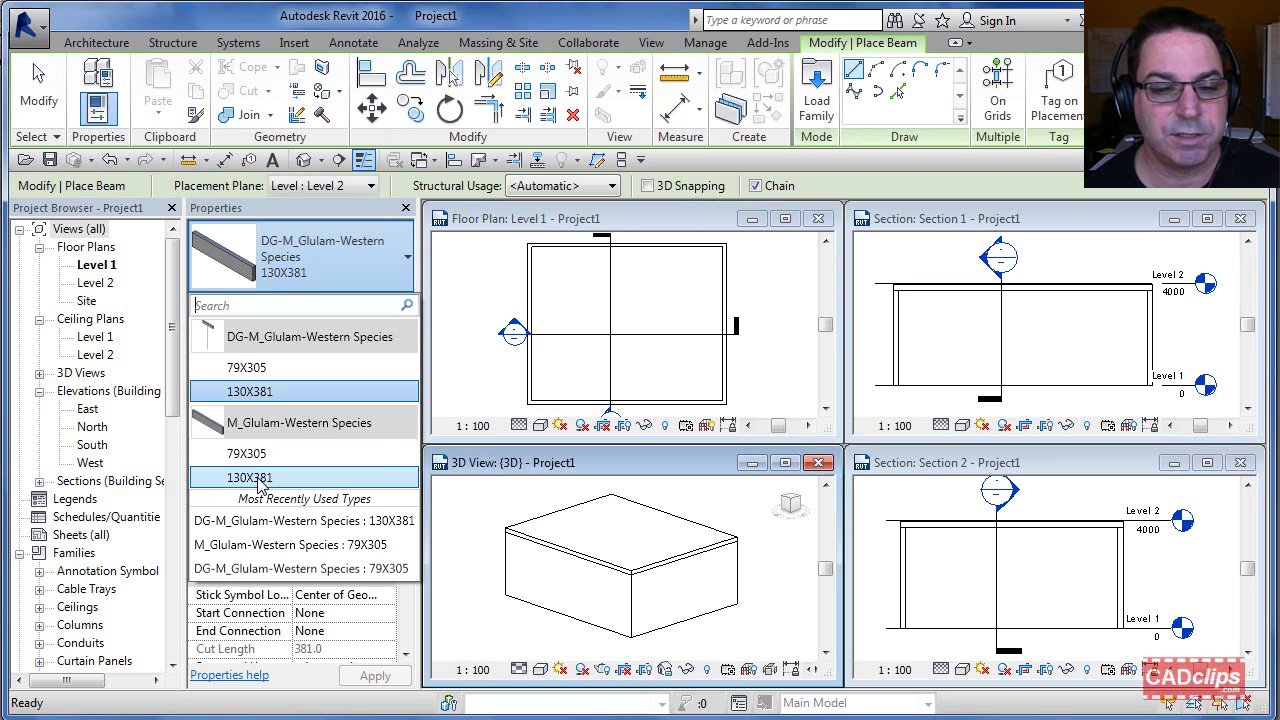
left_click(259, 478)
left_click(565, 282)
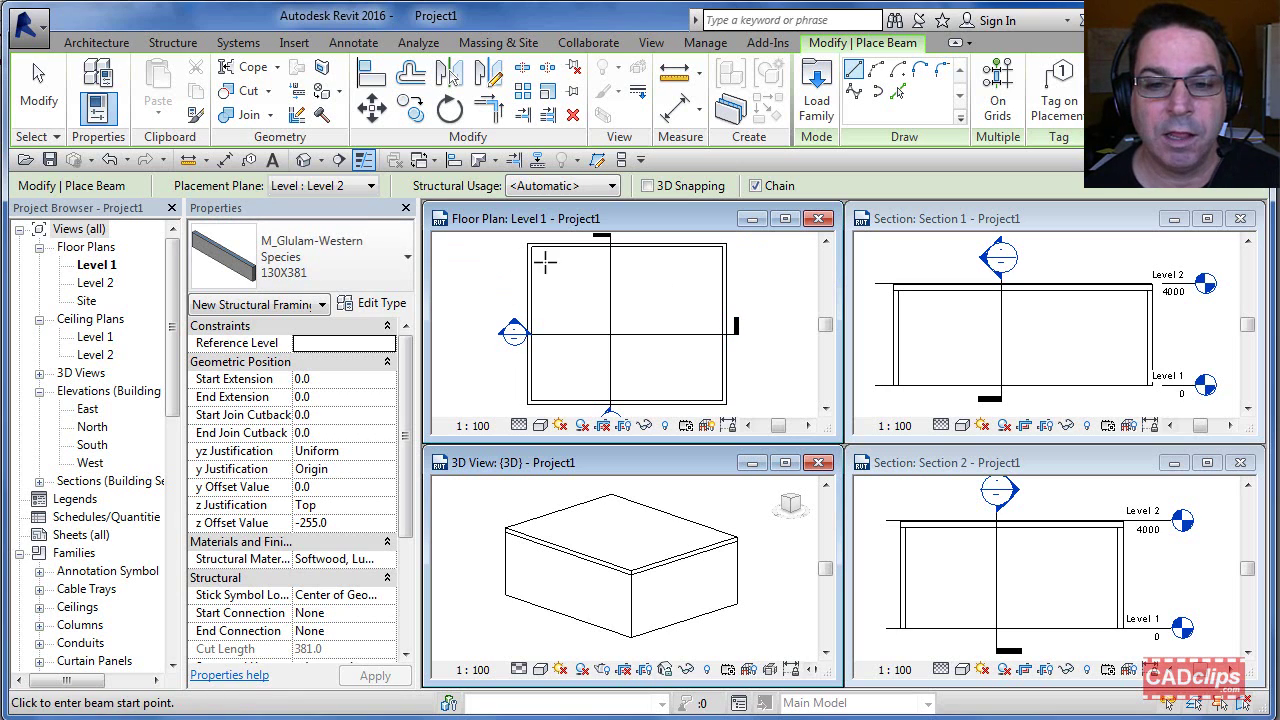
- Place a 10000 mm glulam beam on Level 2 from the left wall to the right wall
left_click(338, 186)
left_click(340, 190)
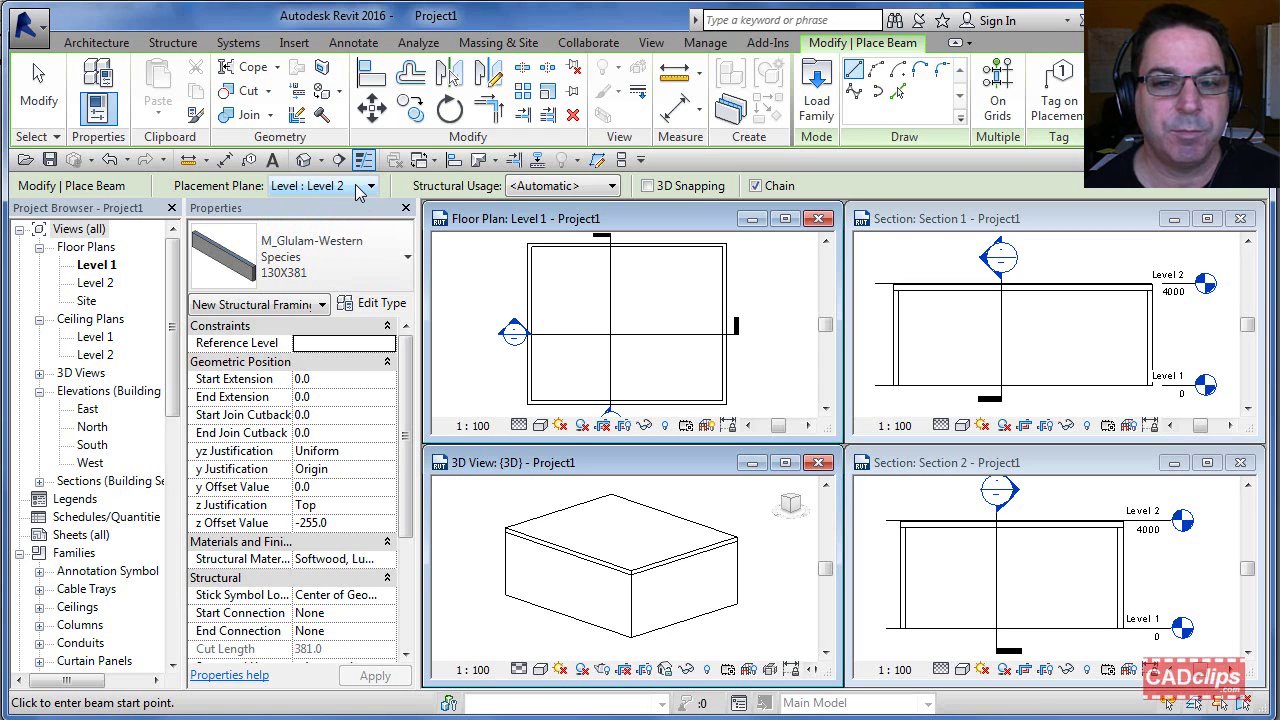
left_click(344, 523)
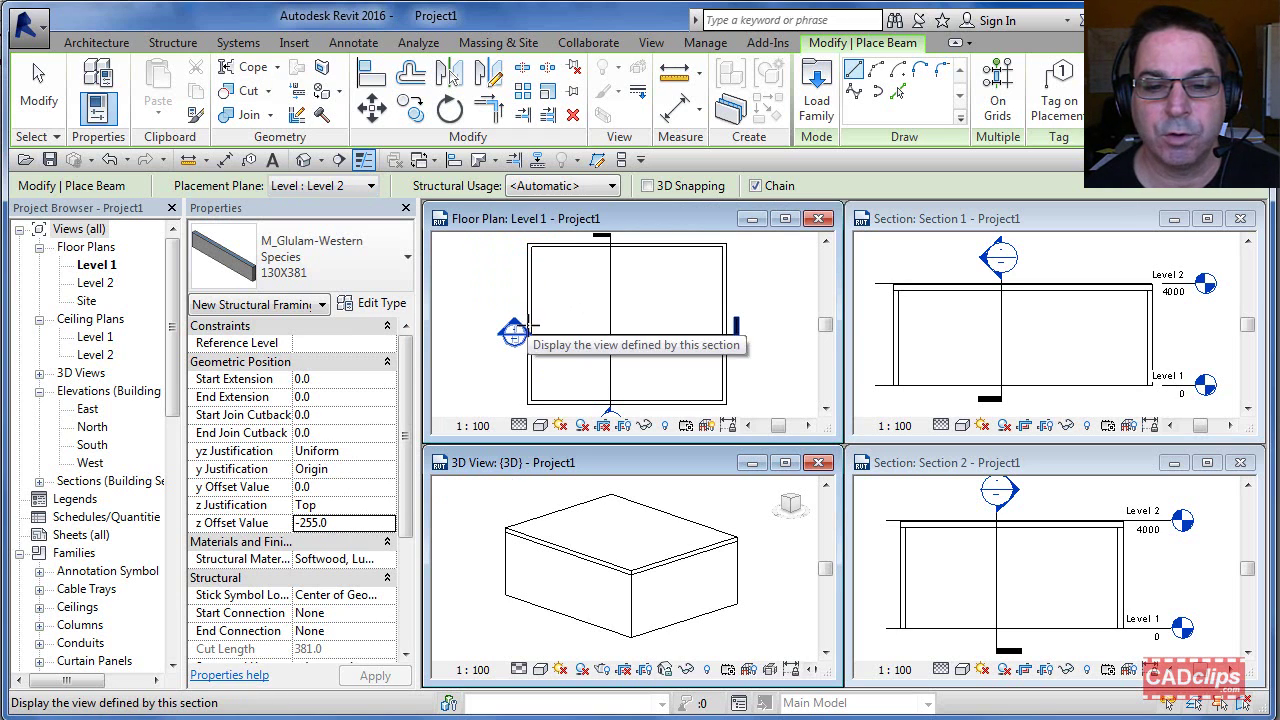
scroll(530, 327, "up", 3)
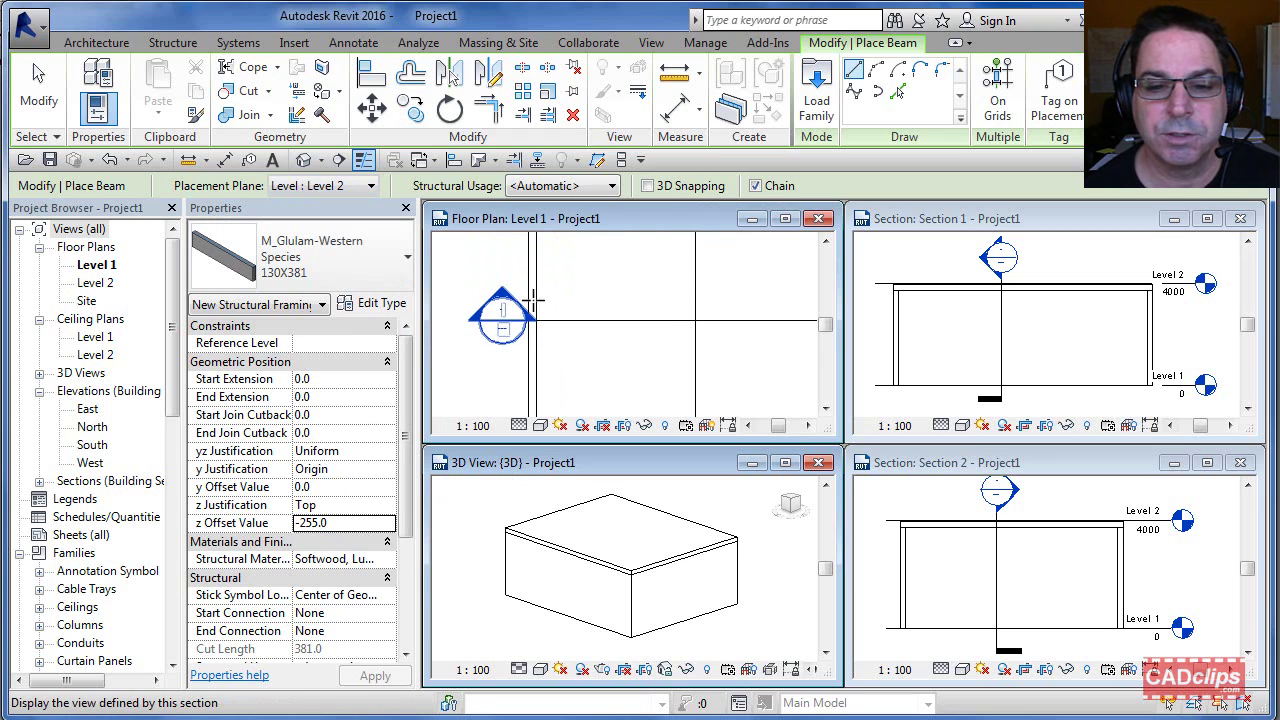
left_click(533, 300)
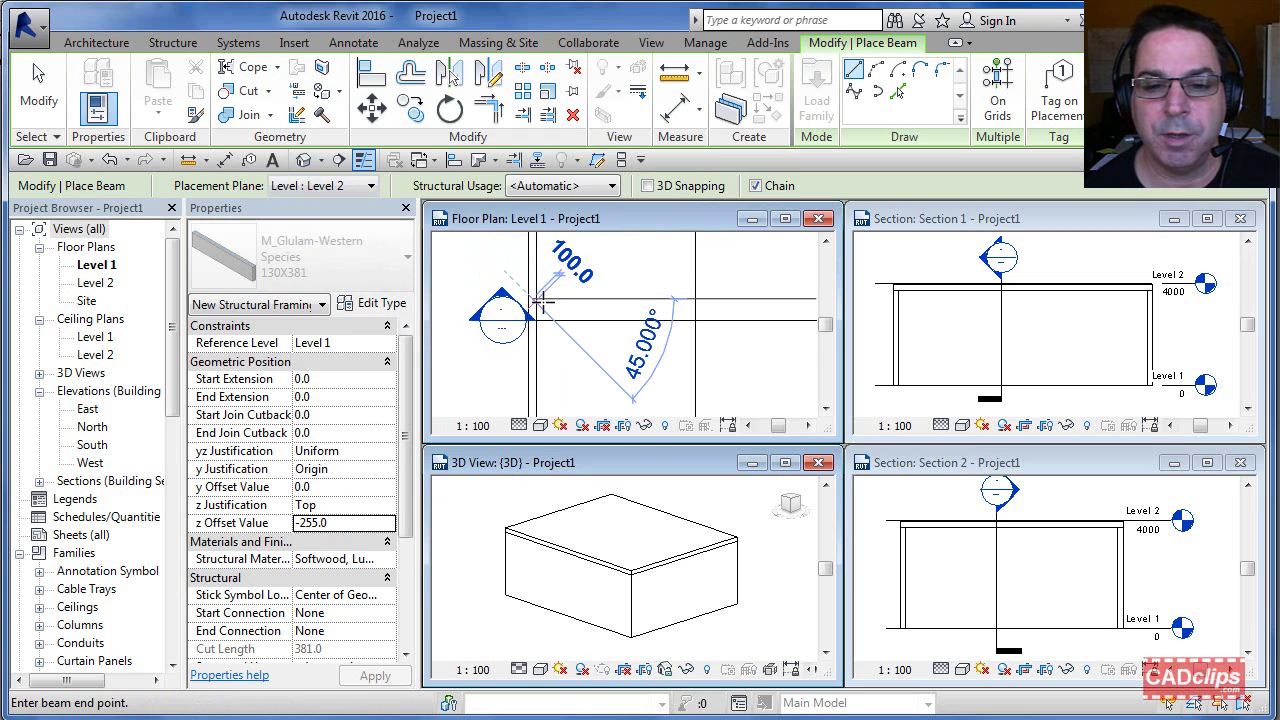
scroll(540, 300, "down", 3)
left_click(744, 302)
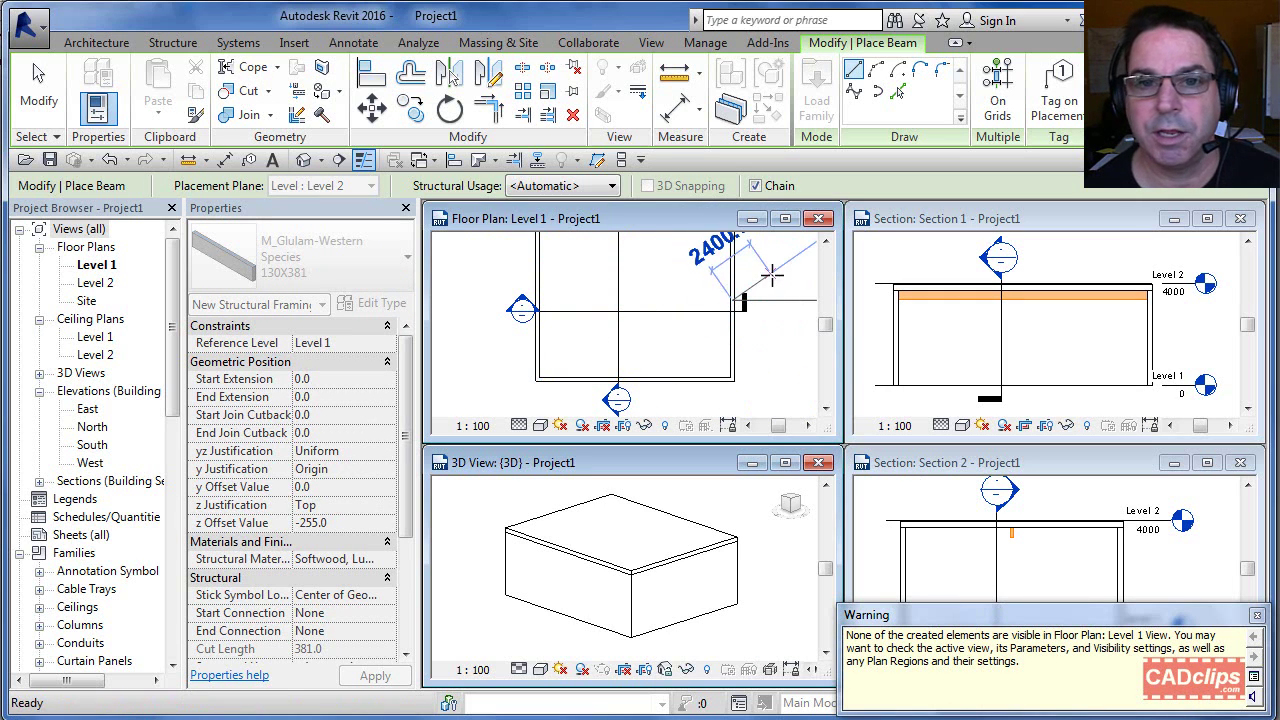
key("Escape")
key("Escape")
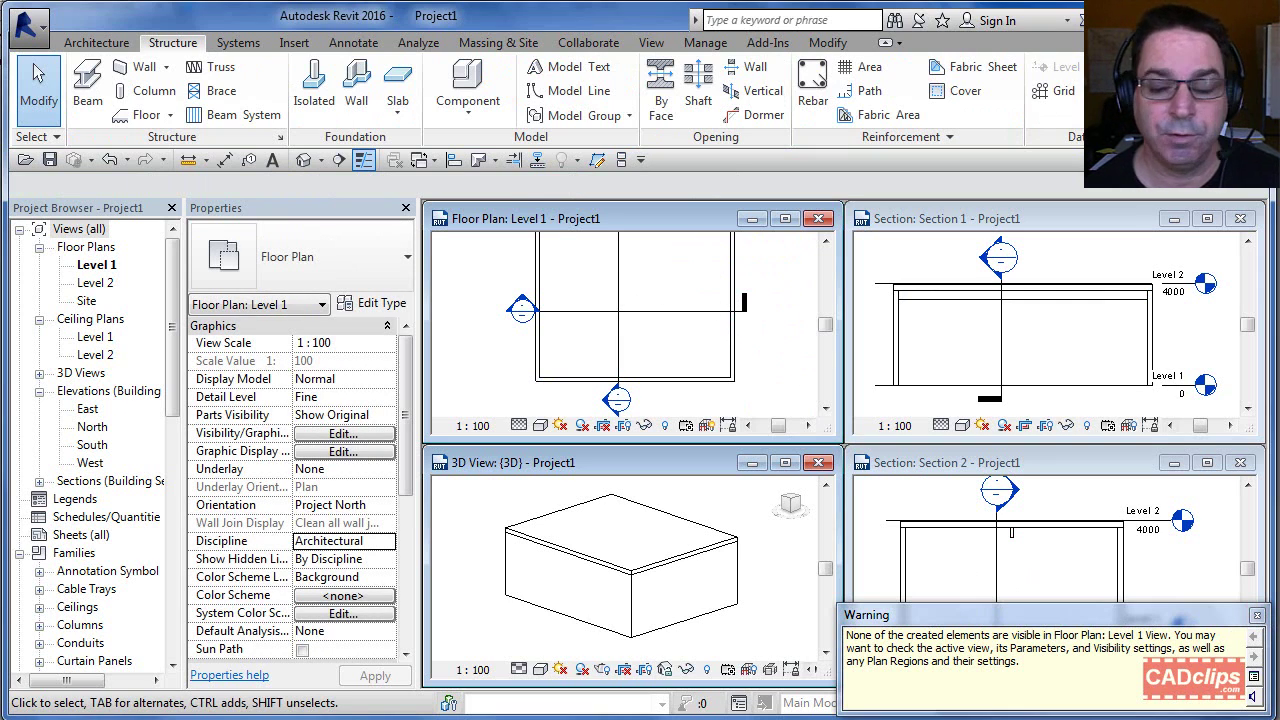
- Dismiss the not-visible warning and orbit the 3D view to see the beam from below
left_click(1258, 615)
left_click(755, 515)
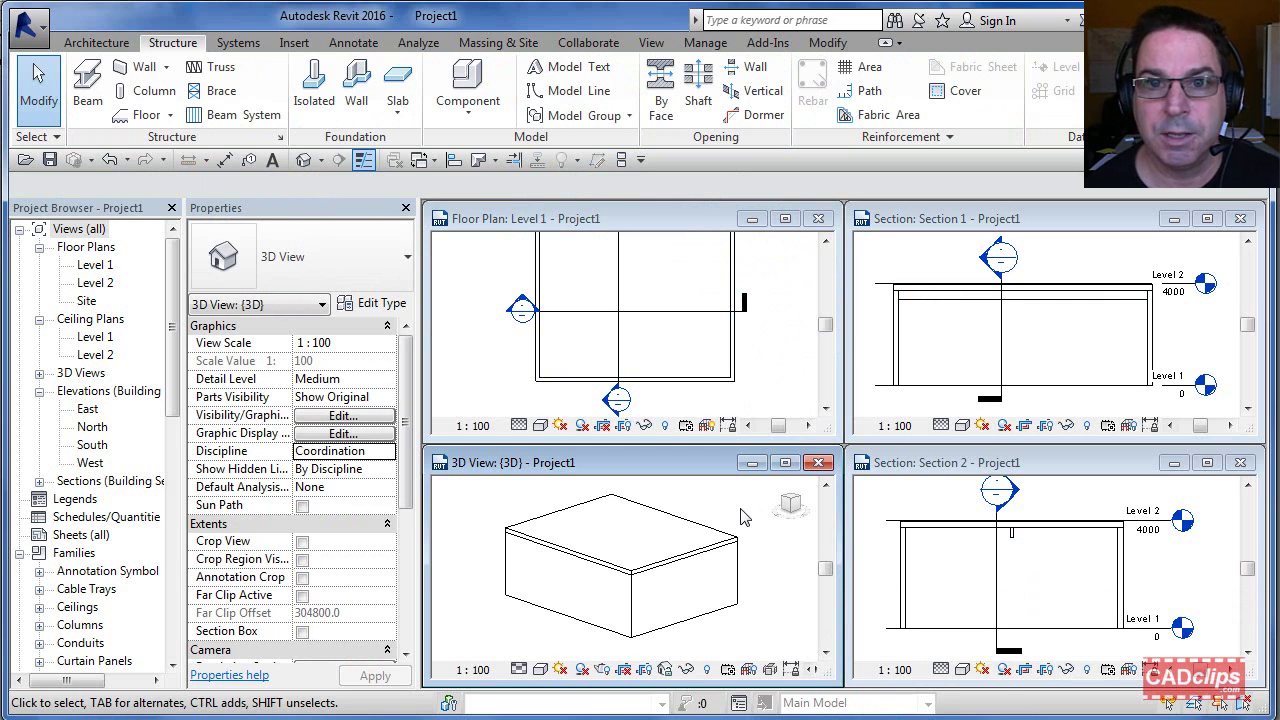
middle_click_drag(728, 617, 735, 565, "shift")
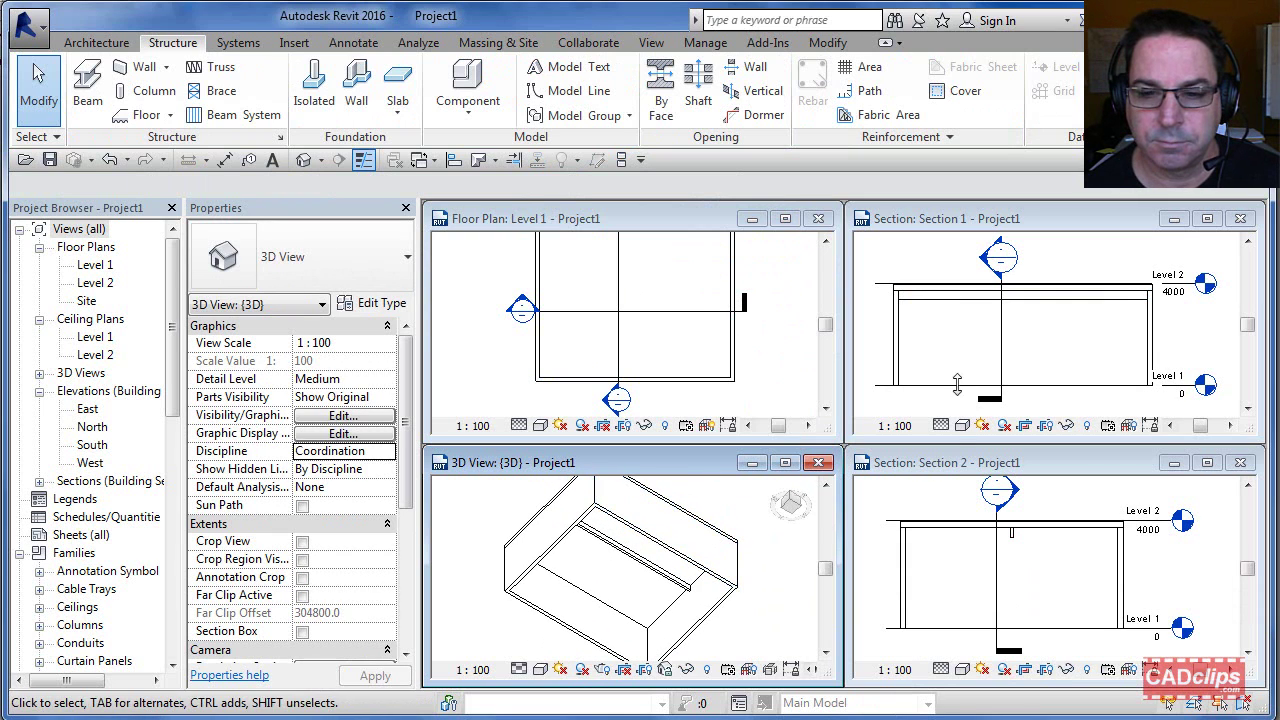
- Check Sections 1 and 2, then return to the Level 1 plan to add another beam
left_click(955, 349)
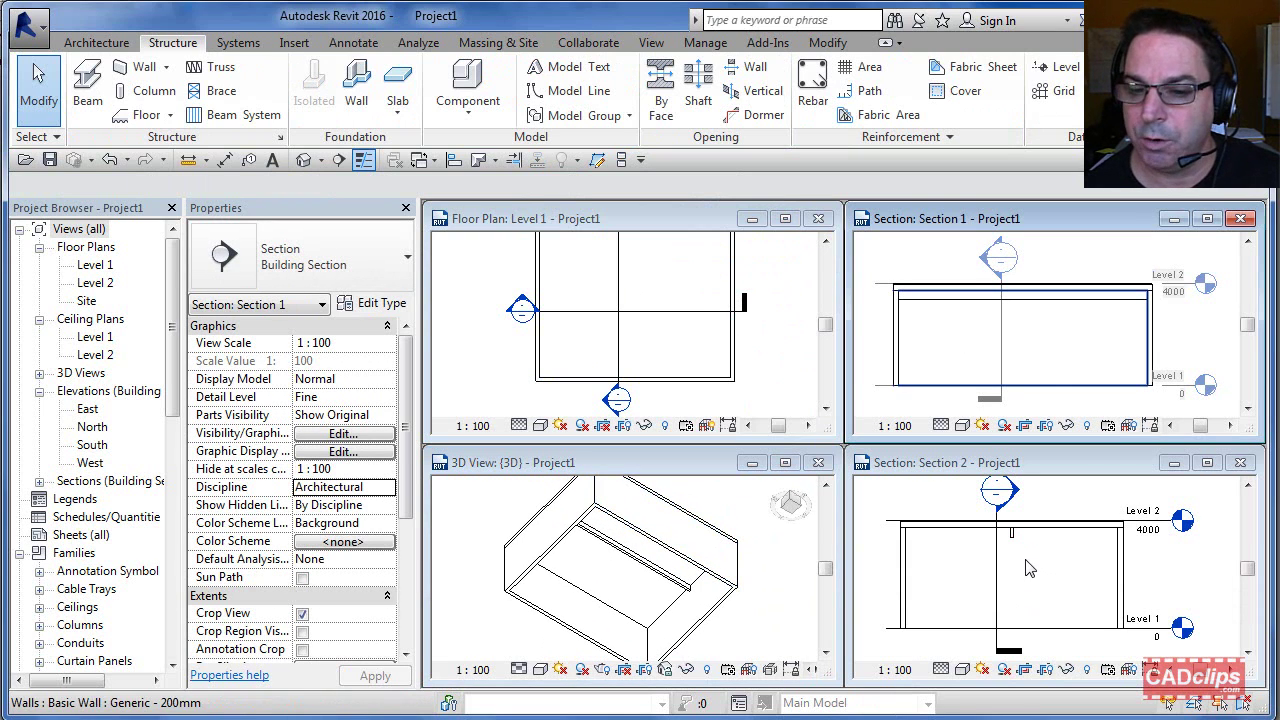
left_click(1018, 545)
scroll(1018, 545, "up", 1)
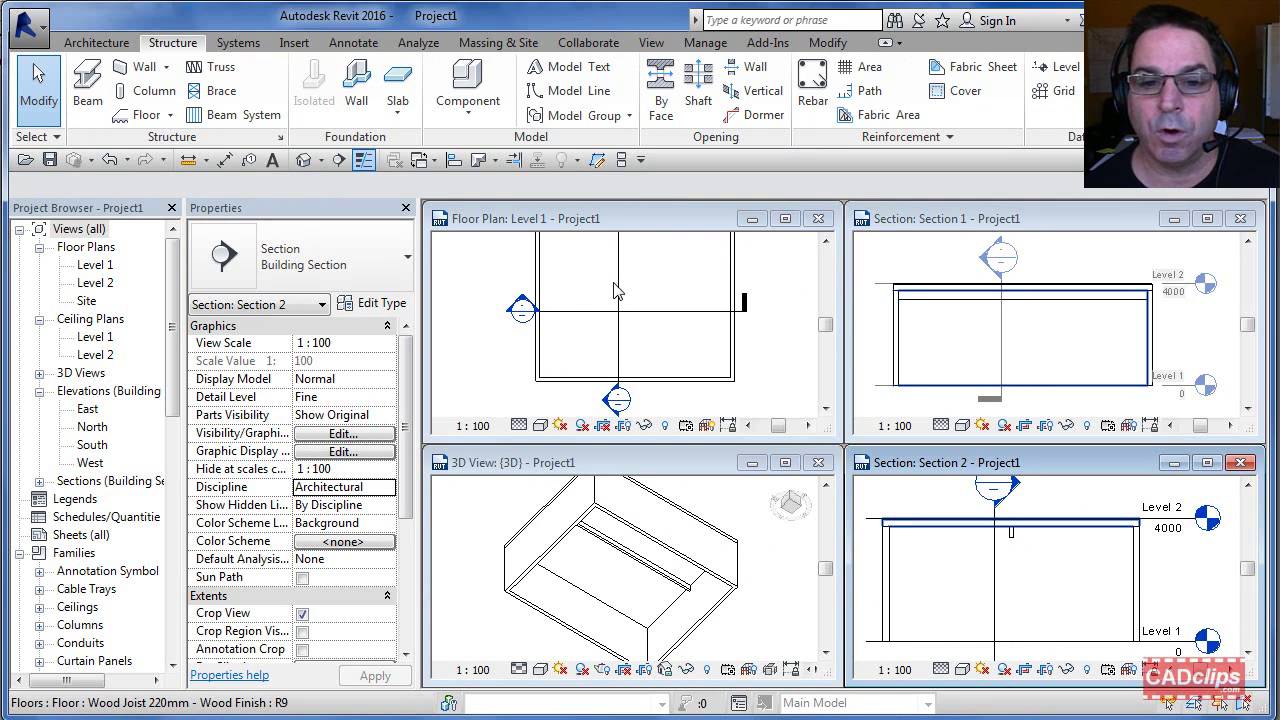
left_click(752, 277)
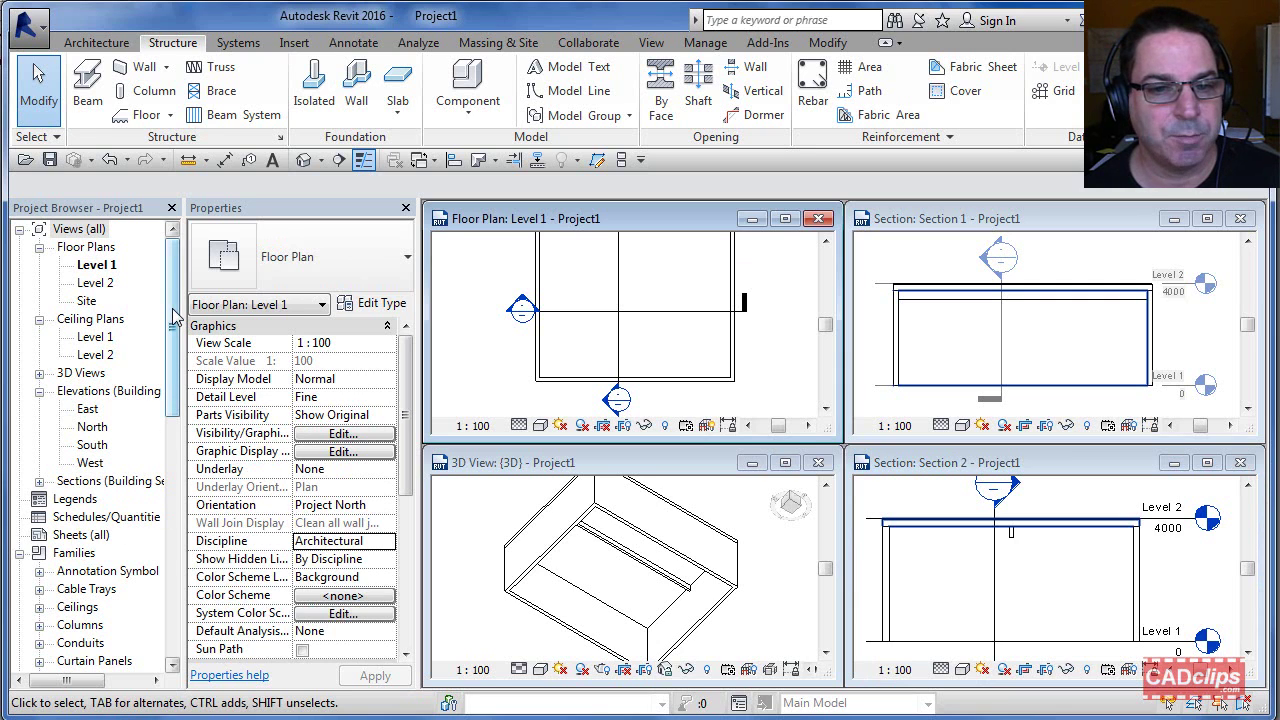
left_click(87, 85)
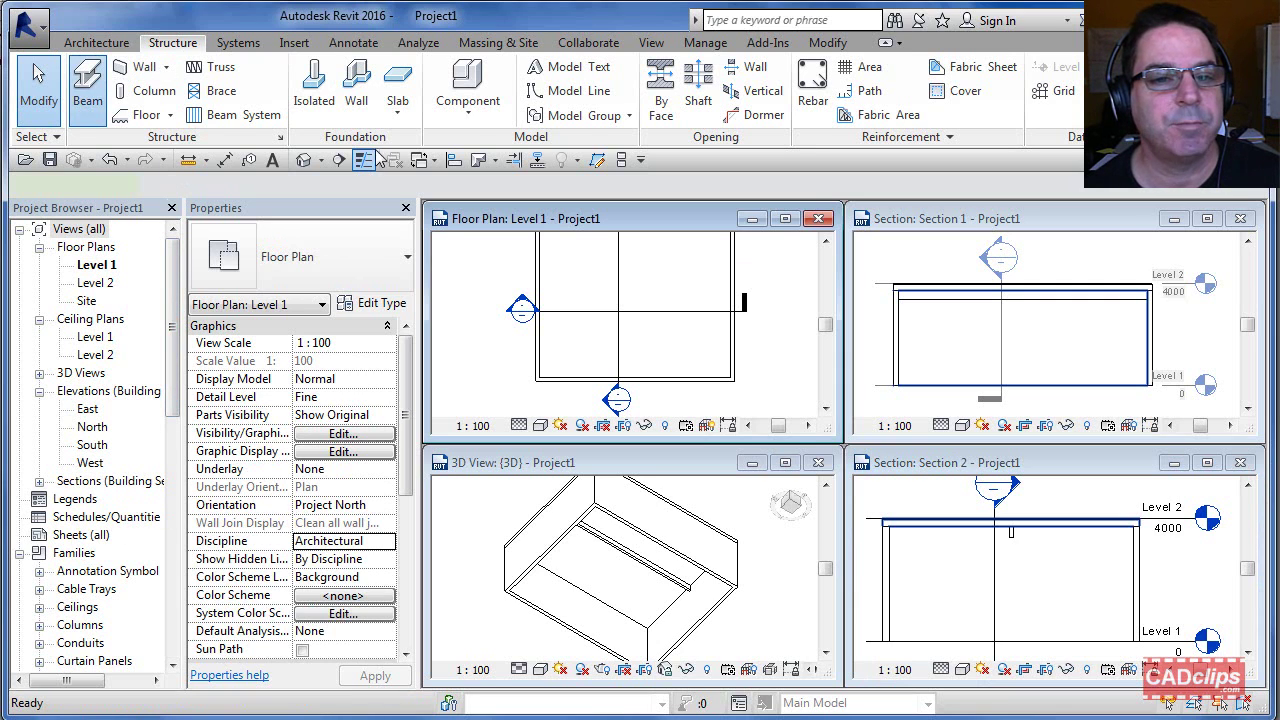
- Place a second beam of type DG-M_Glulam-Western Species 130X381 across the building
left_click(336, 268)
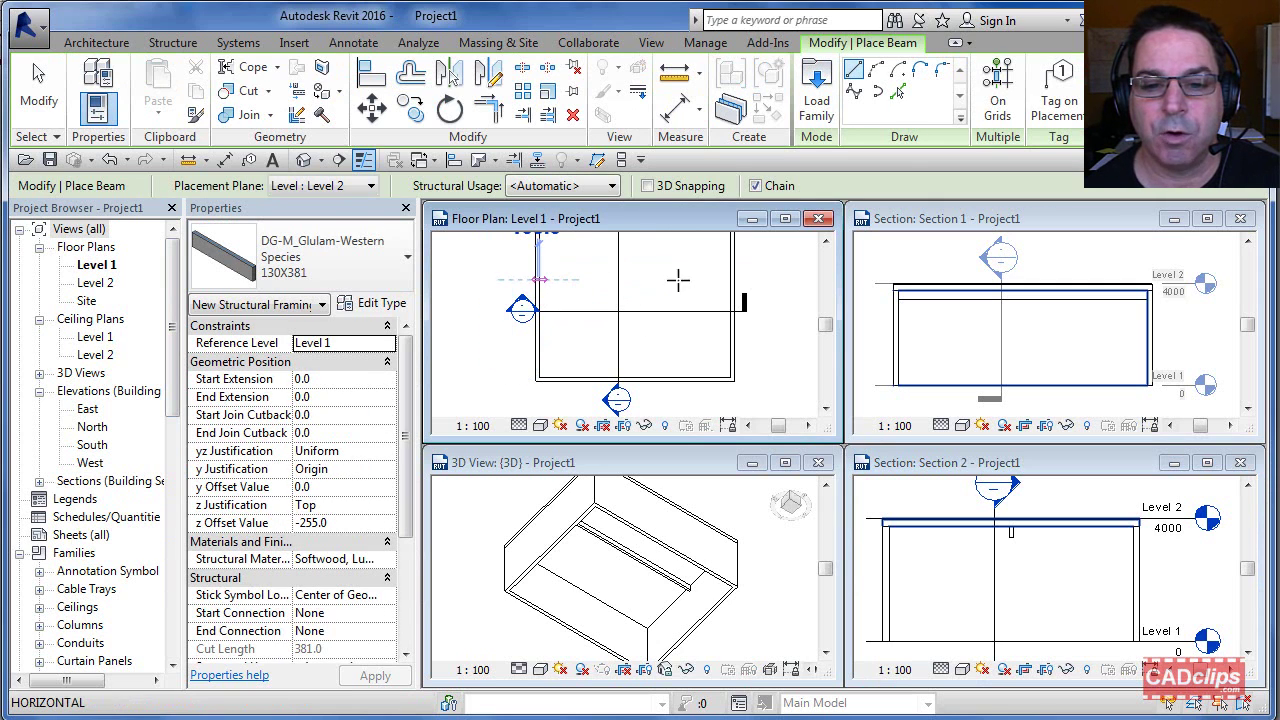
left_click(733, 279)
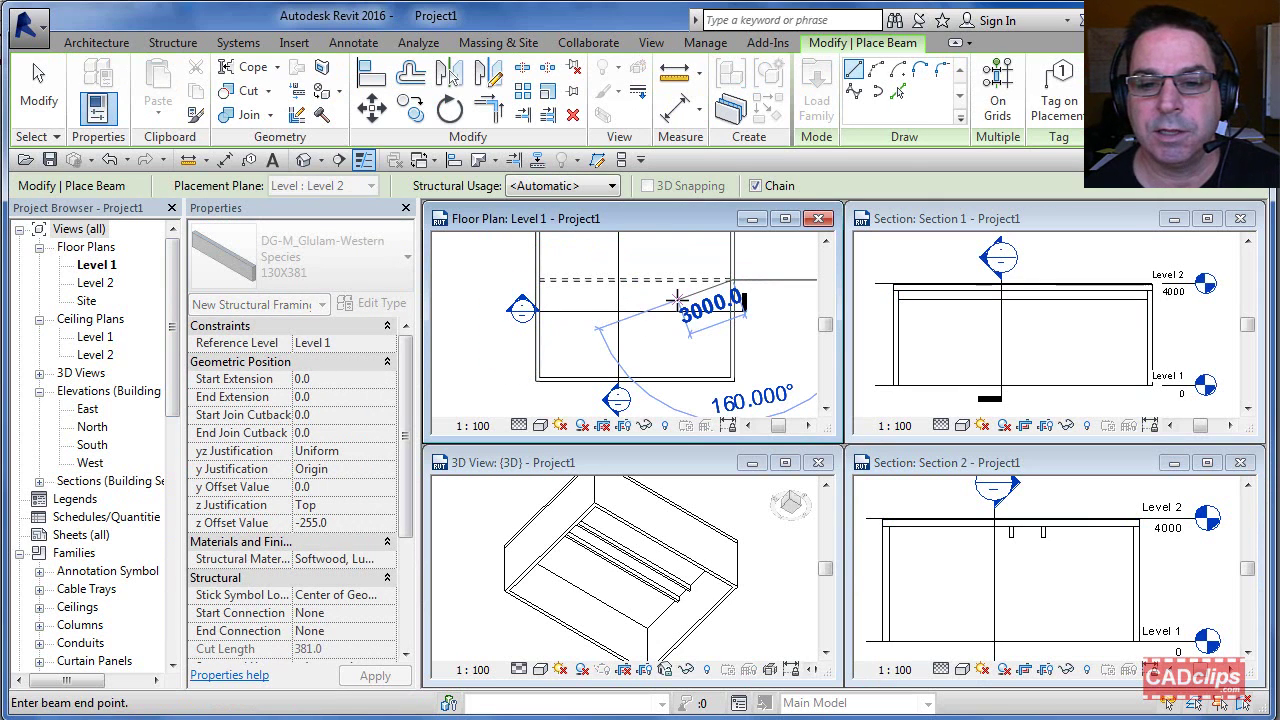
key("Escape")
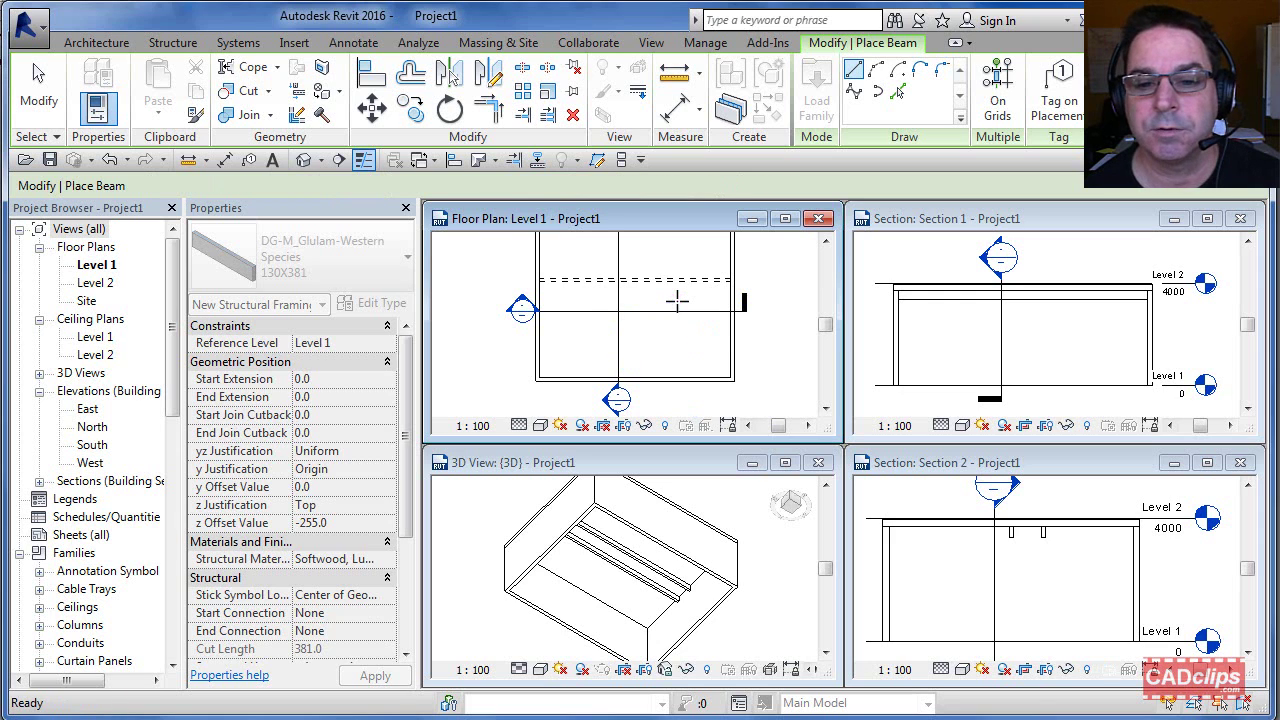
key("Escape")
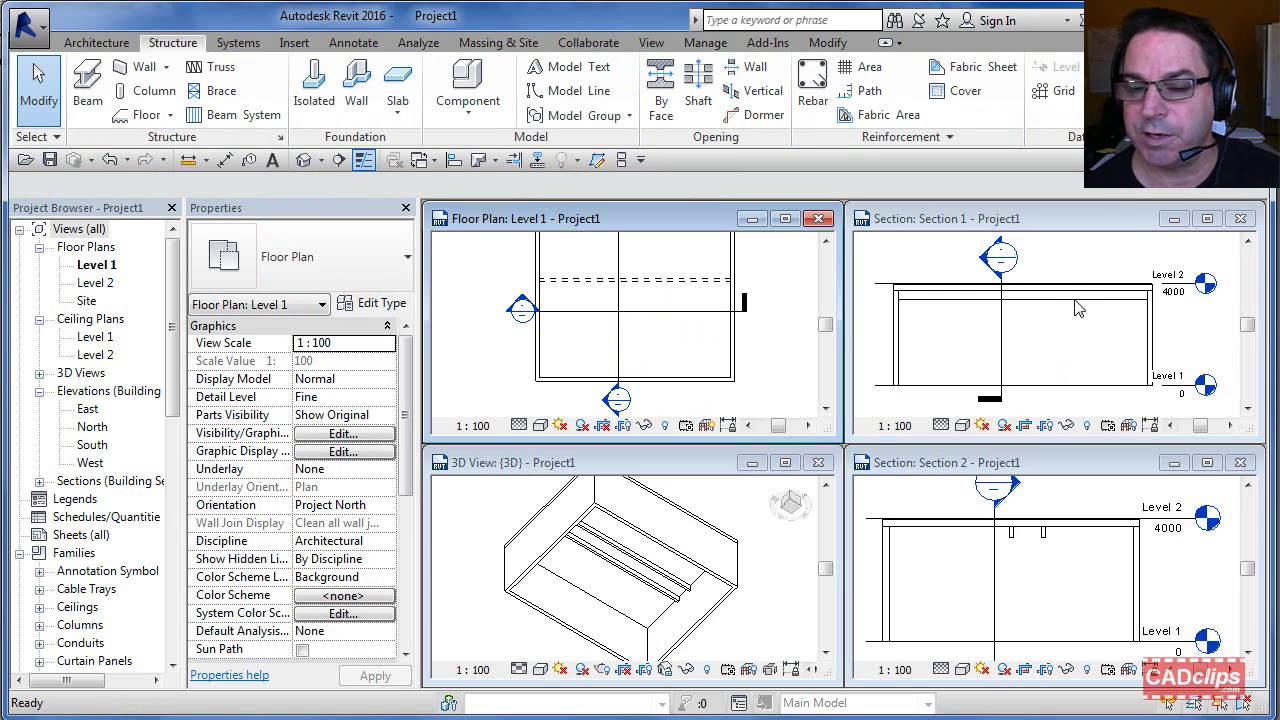
- Move the Section 1 cut line in the plan and bring the DG beam into view
left_click(958, 320)
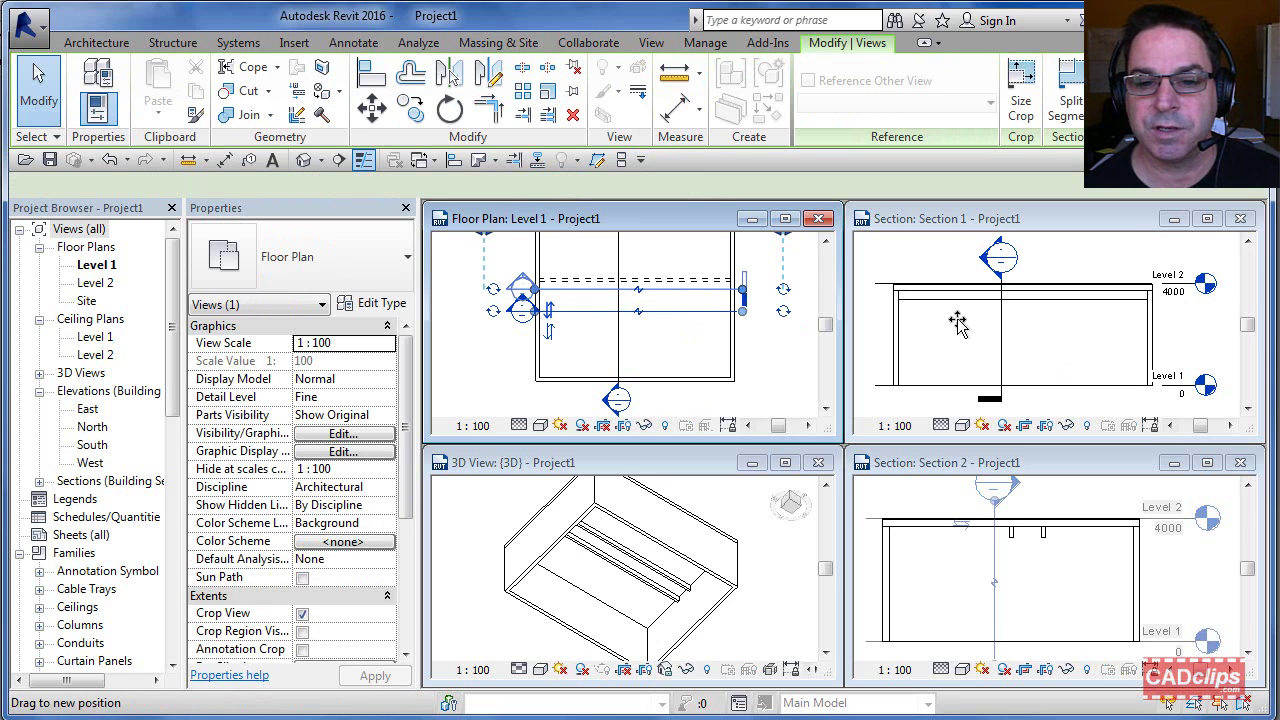
left_click_drag(958, 320, 1078, 304)
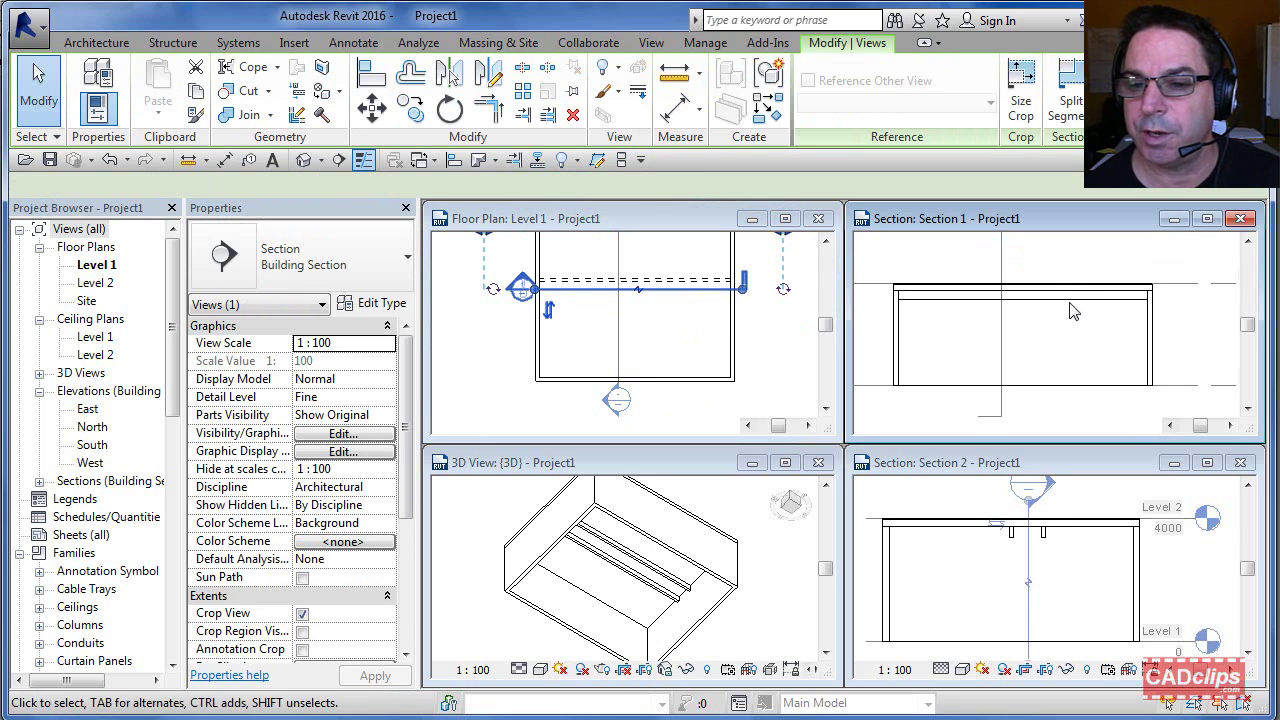
left_click(1068, 566)
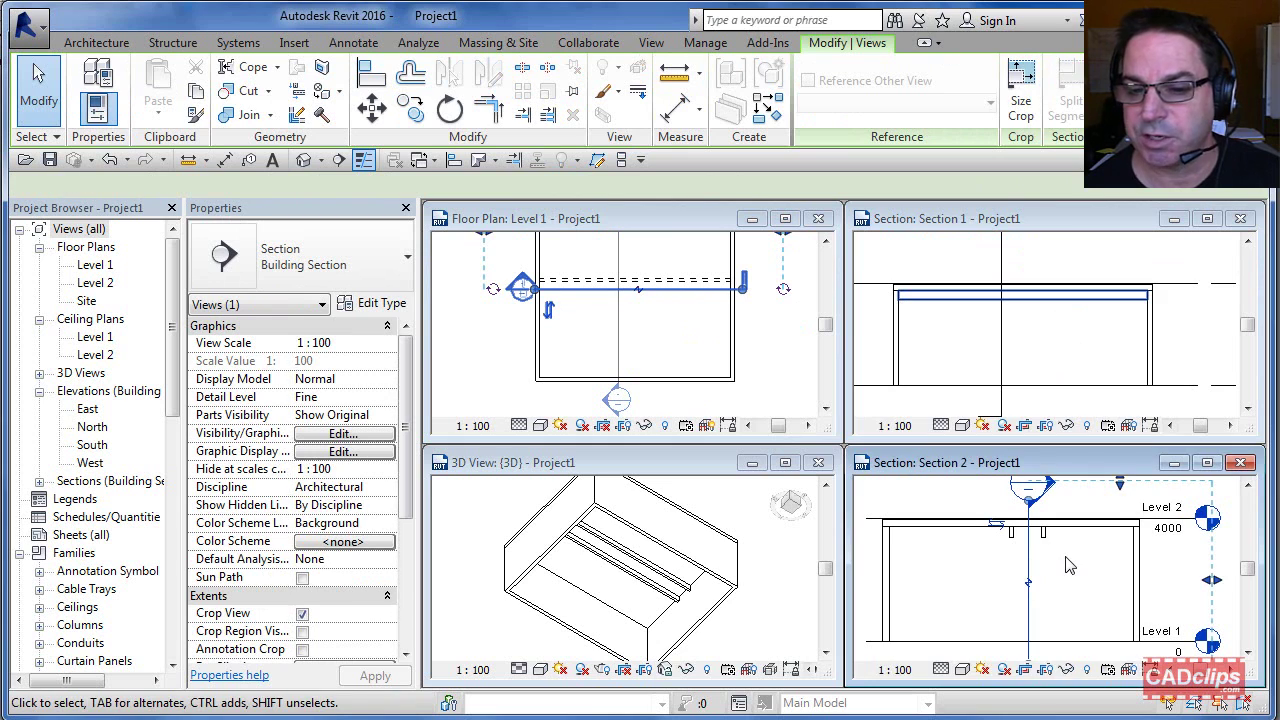
left_click(600, 320)
middle_click_drag(690, 348, 696, 380)
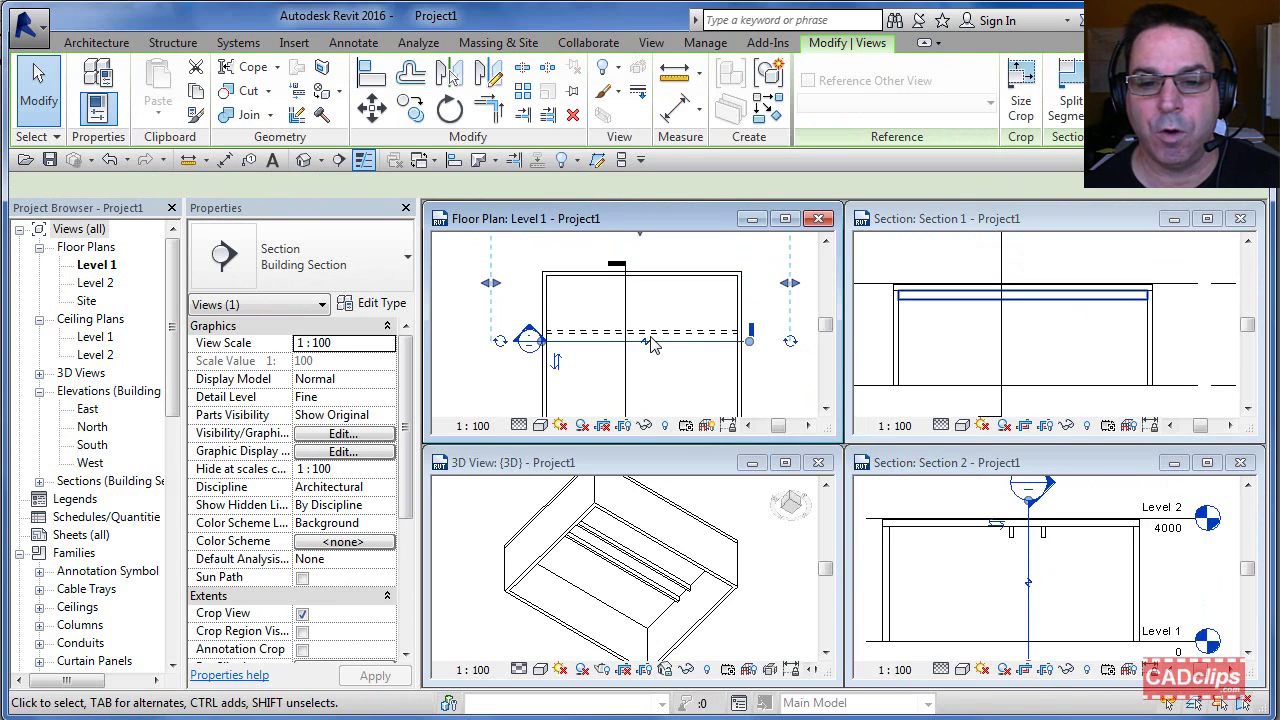
scroll(650, 305, "up", 2)
- With Create Similar (CS), add DG beams from the existing beam to the top and bottom walls
left_click(700, 328)
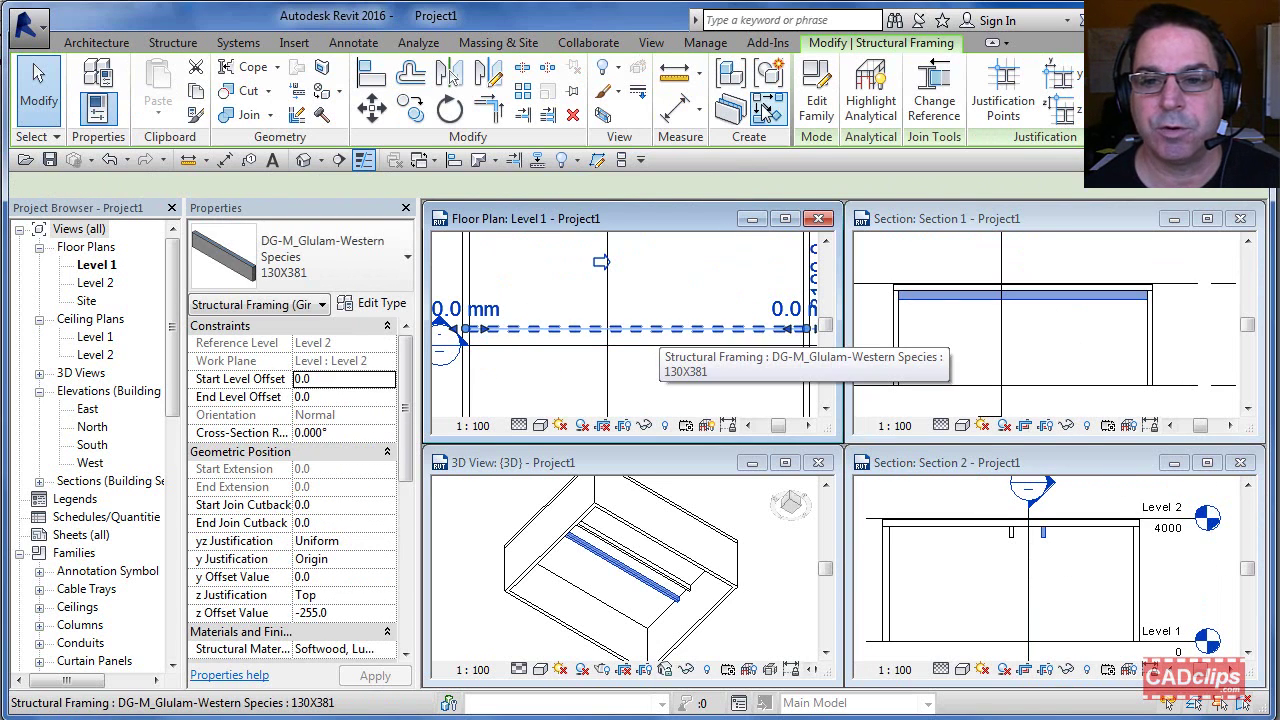
key("c")
key("s")
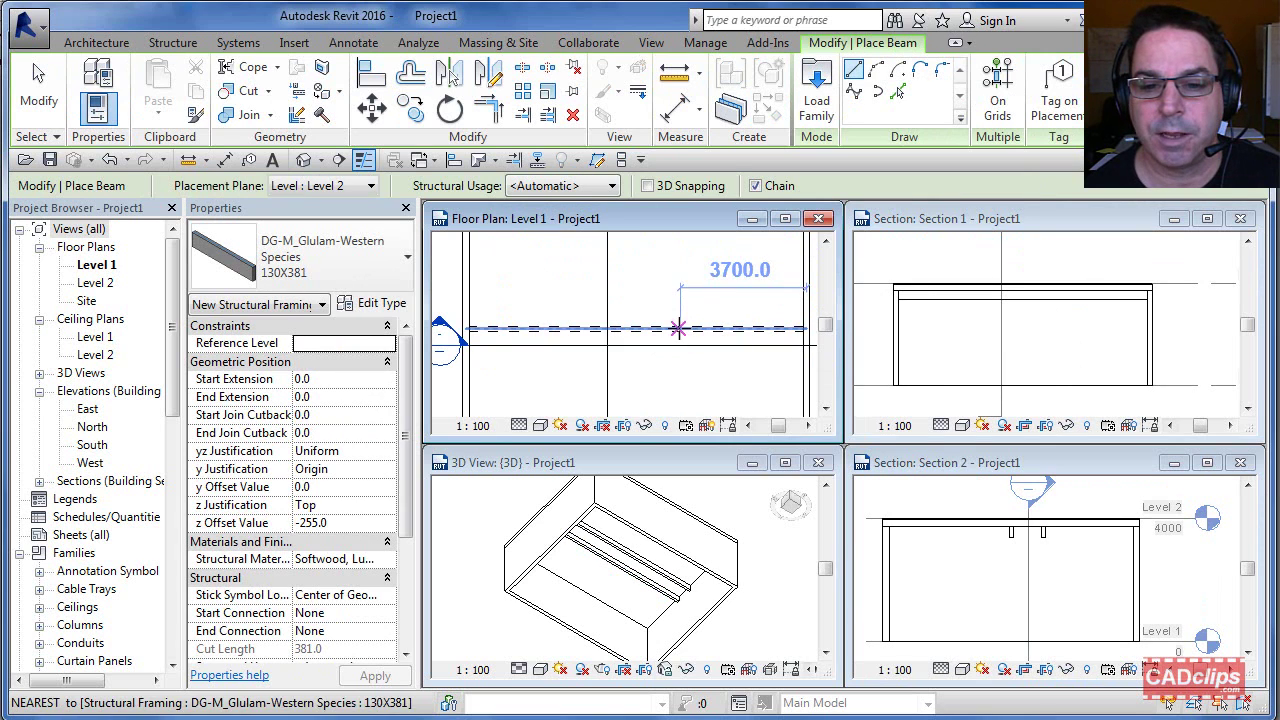
left_click(679, 328)
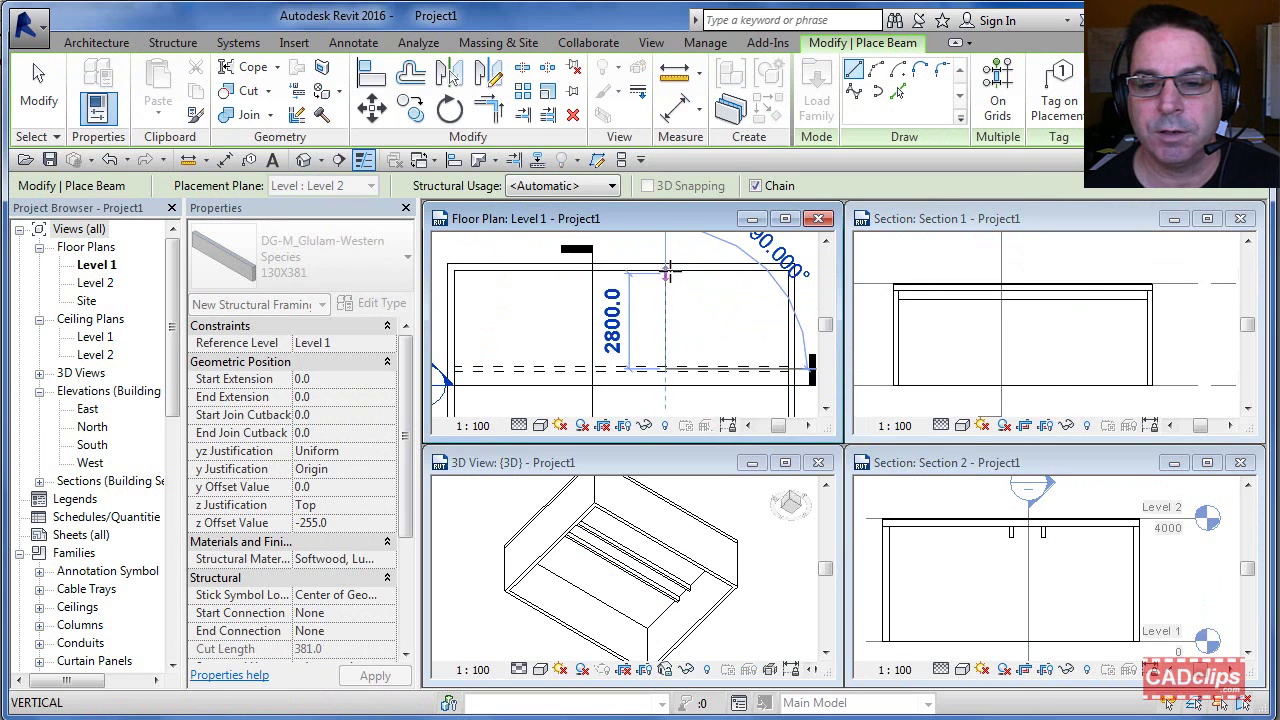
left_click(665, 269)
key("Escape")
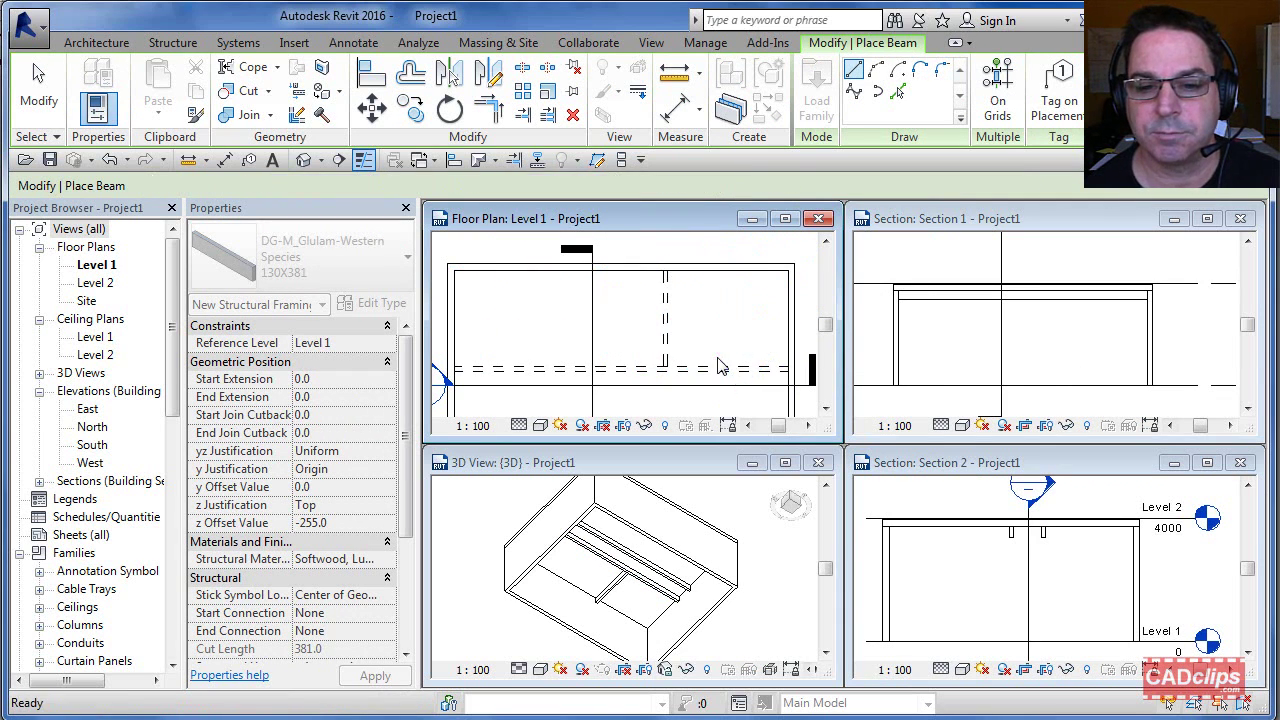
middle_click_drag(729, 357, 700, 263)
left_click(695, 275)
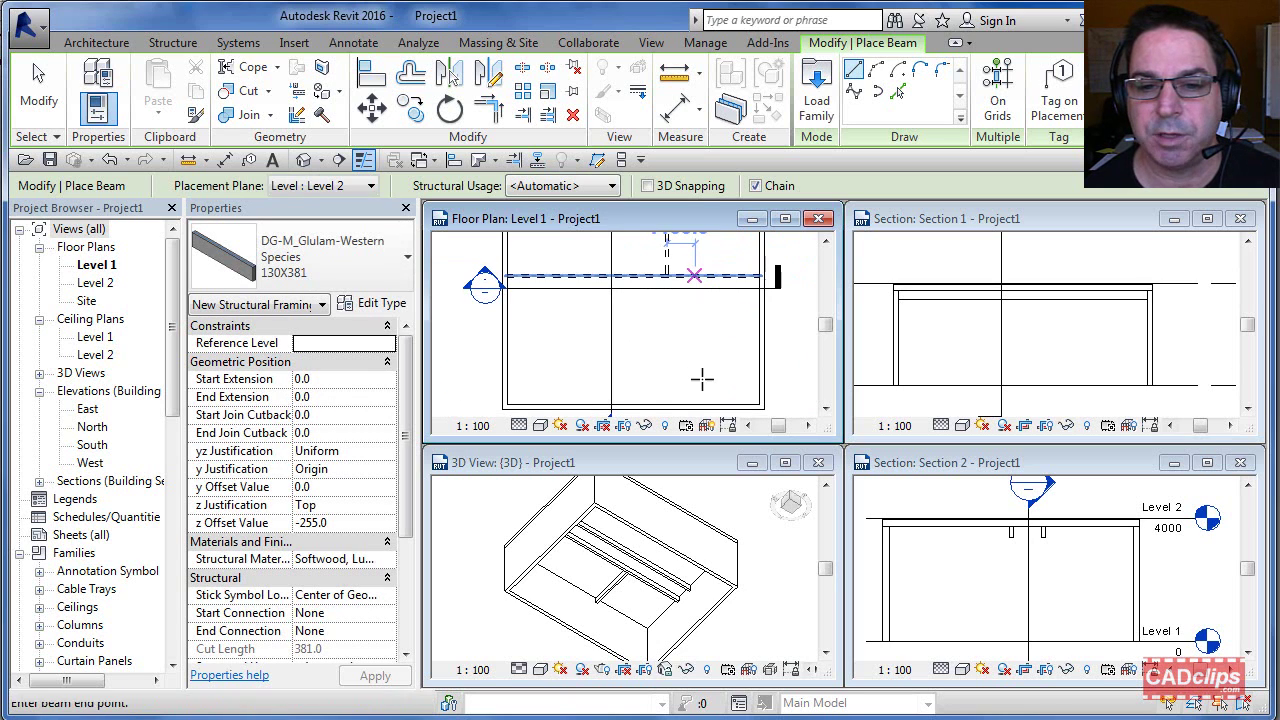
left_click(695, 407)
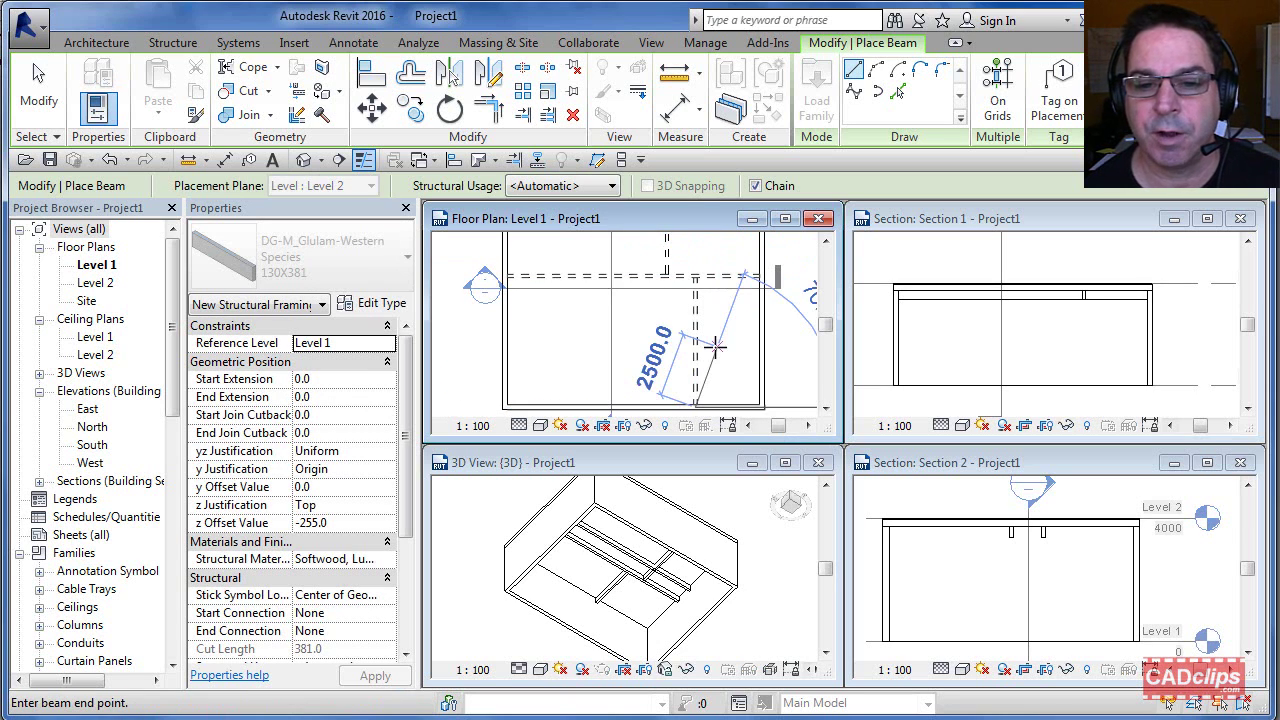
key("Escape")
key("Escape")
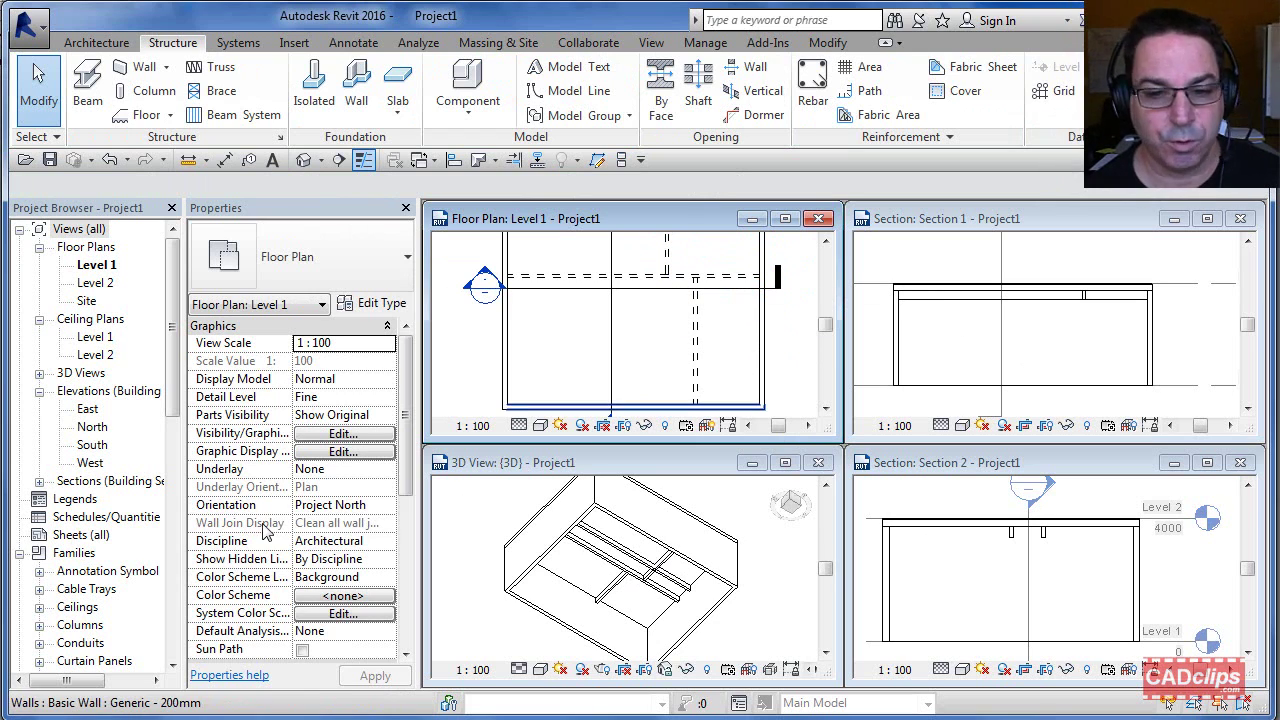
- Edit the M_Glulam-Western Species family from Families > Structural Framing in the Project Browser
scroll(150, 450, "down", 10)
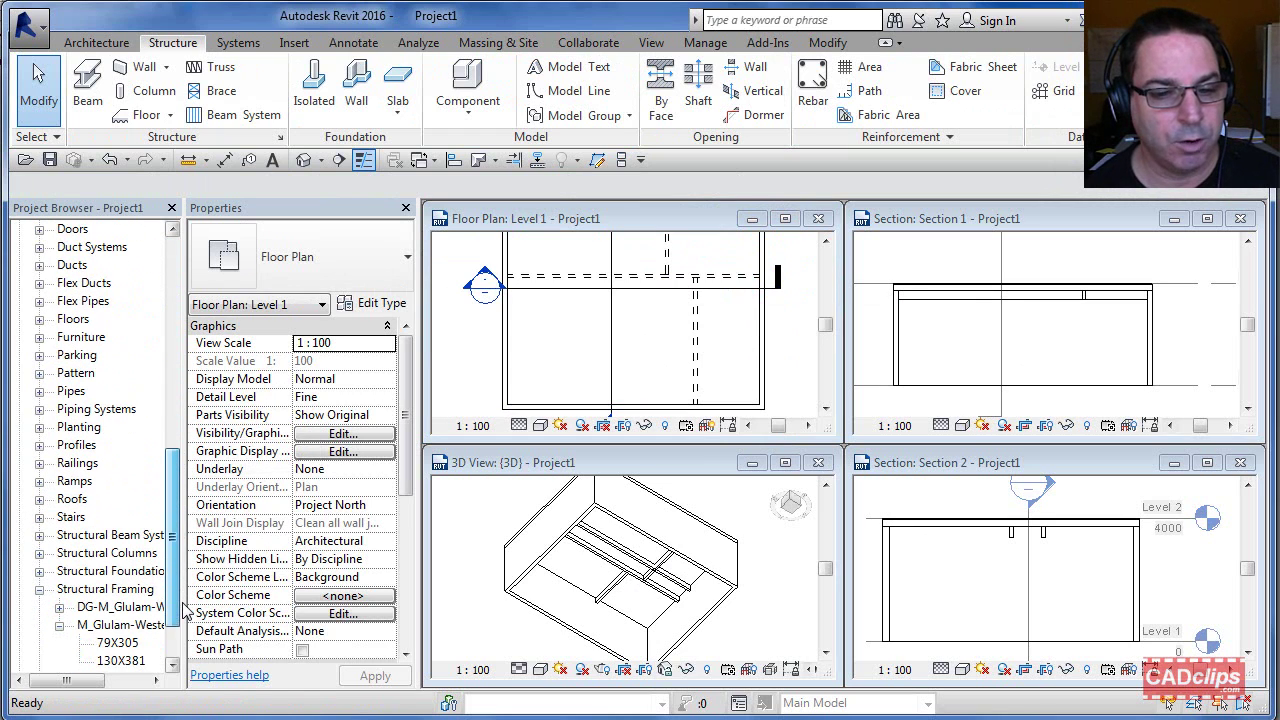
left_click(143, 590)
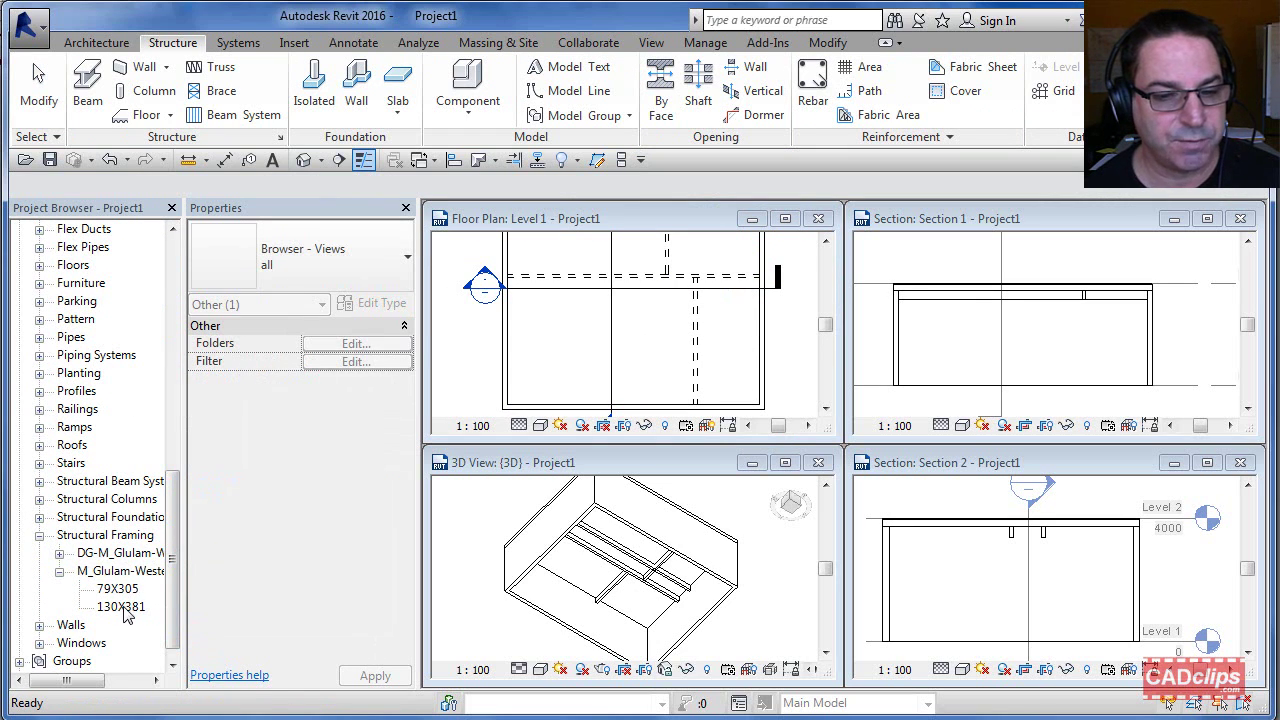
left_click(124, 609)
right_click(126, 614)
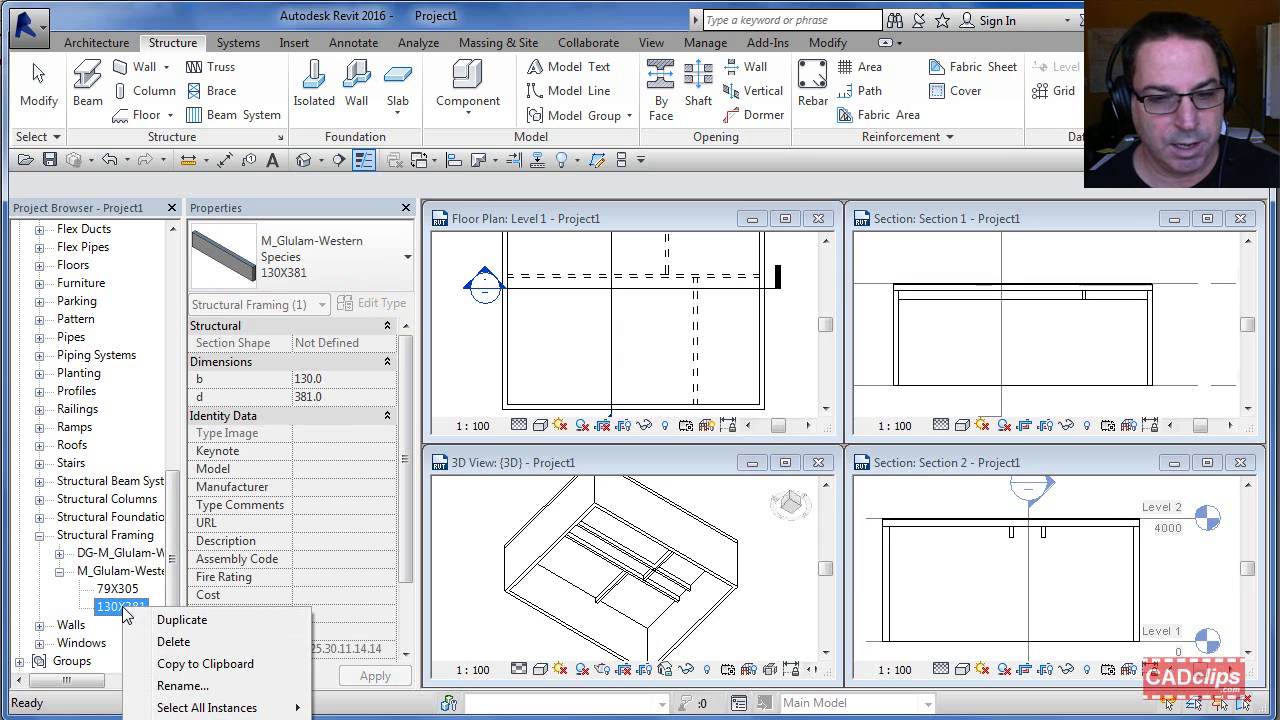
right_click(145, 574)
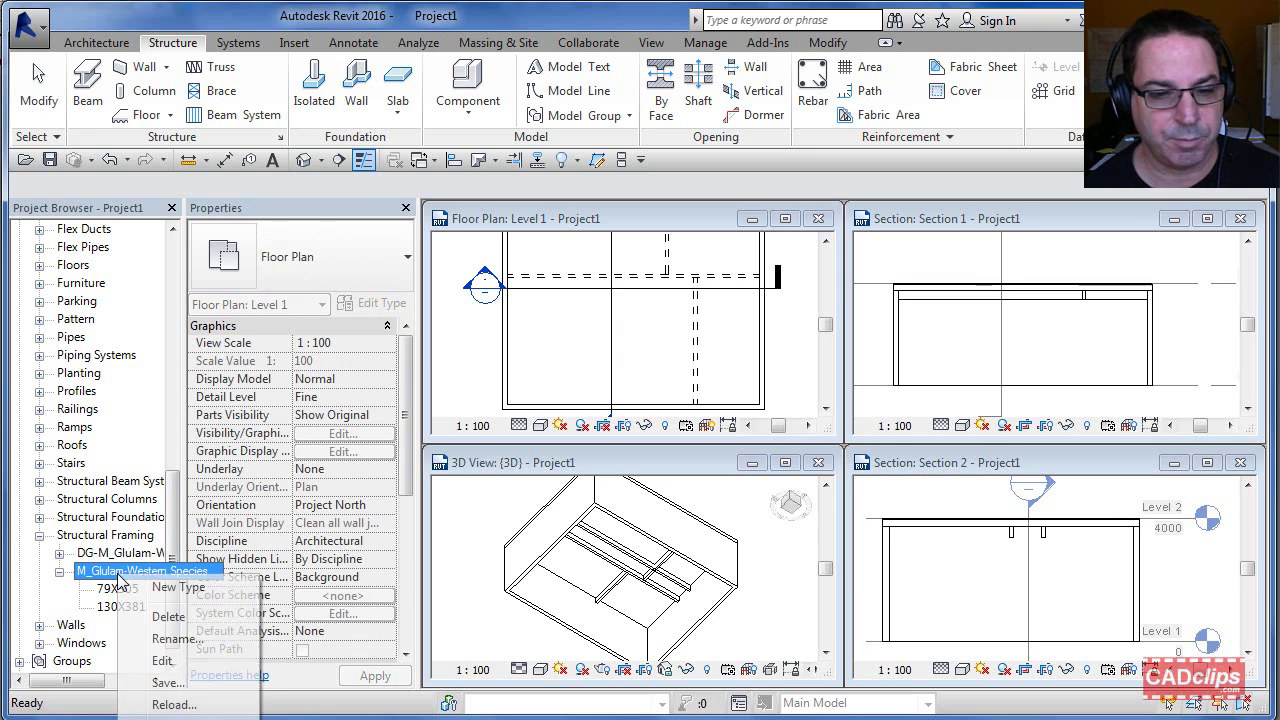
left_click(161, 662)
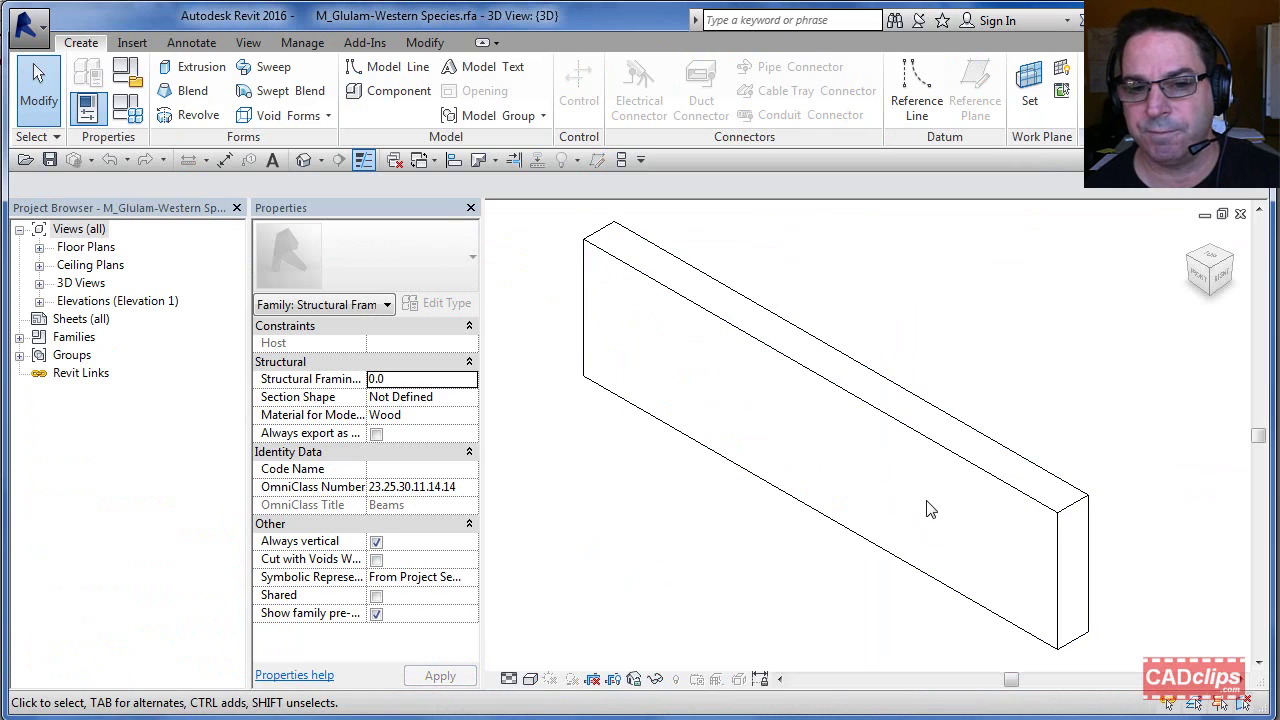
- Open the family's Right elevation and then its Front elevation, making room below the beam
scroll(929, 510, "down", 2)
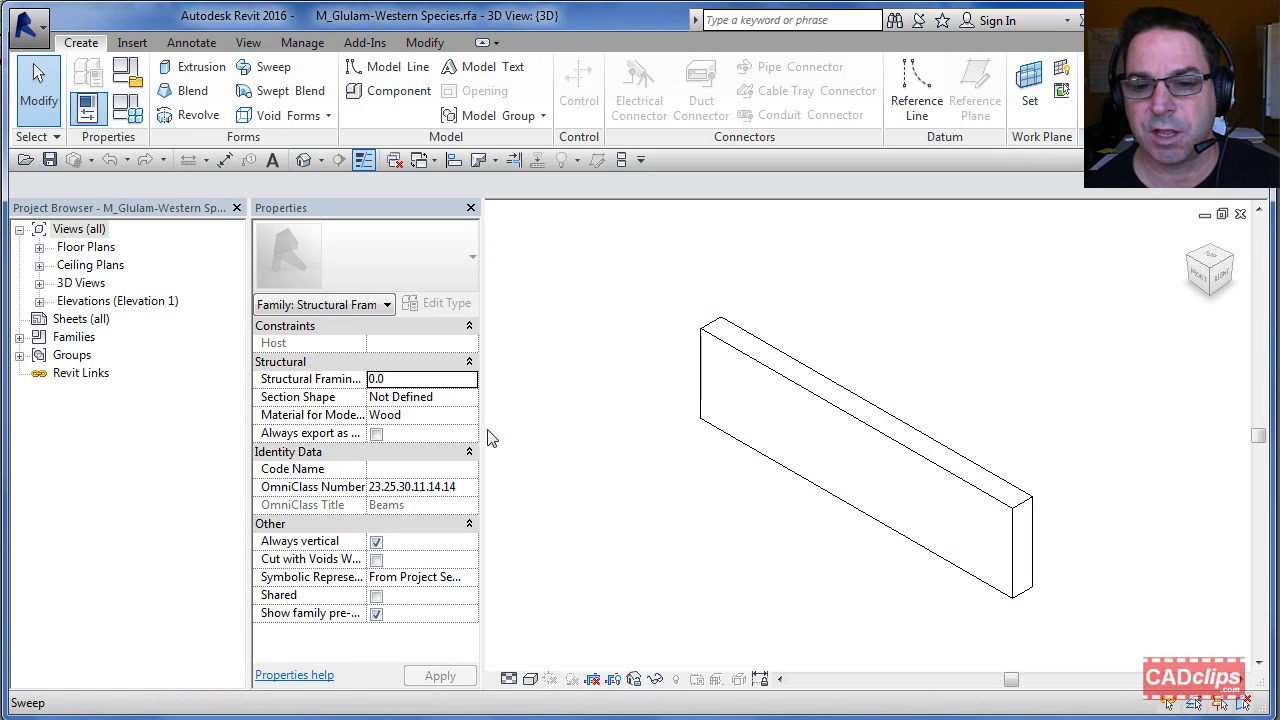
left_click(39, 301)
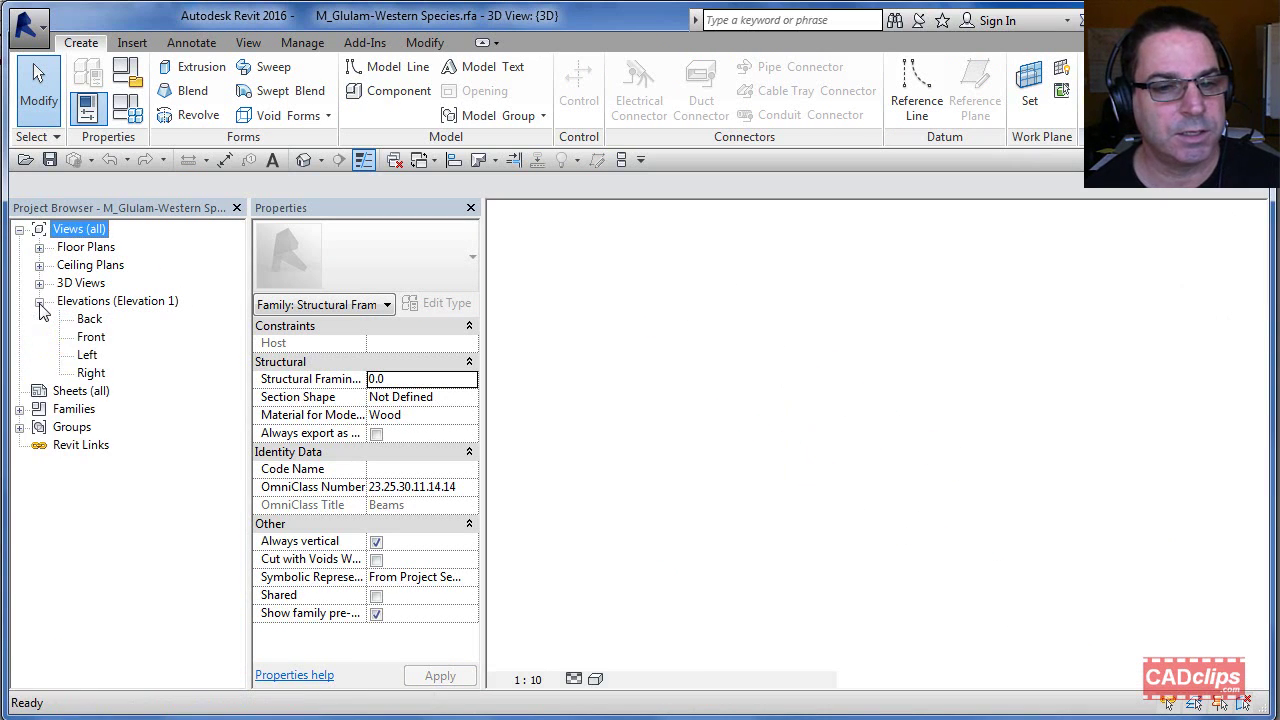
left_click(91, 373)
double_click(91, 373)
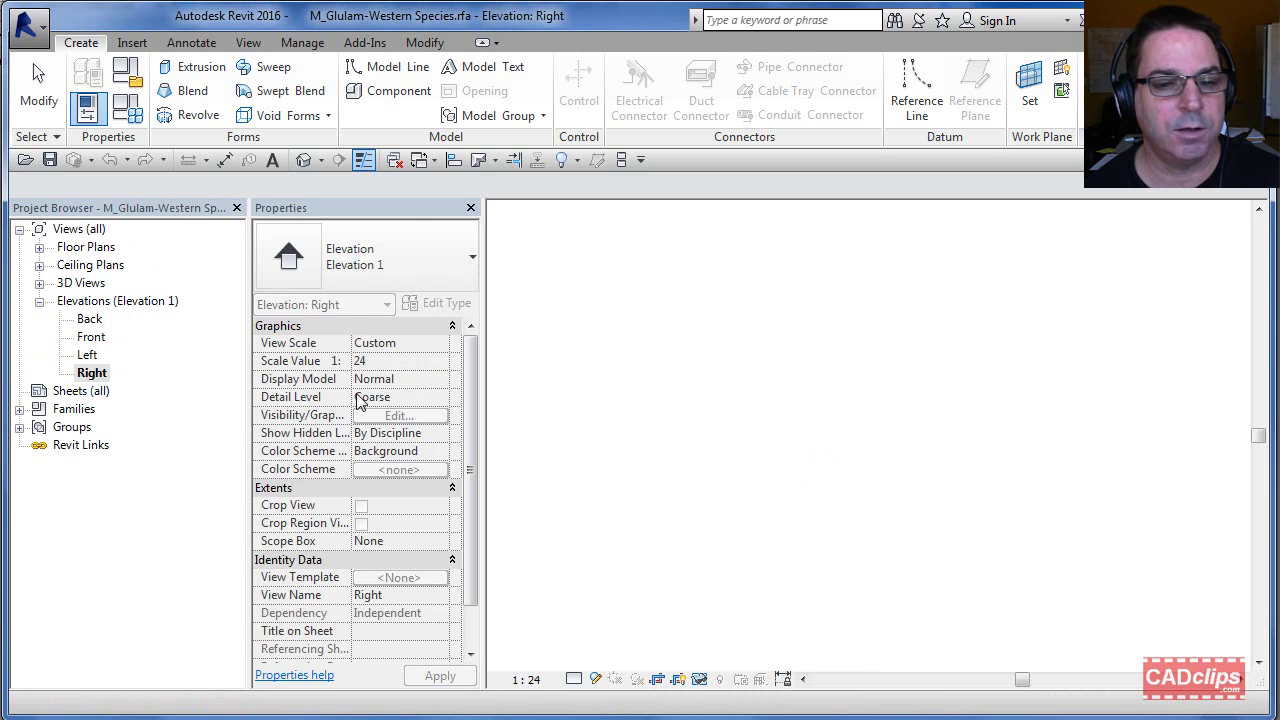
double_click(99, 342)
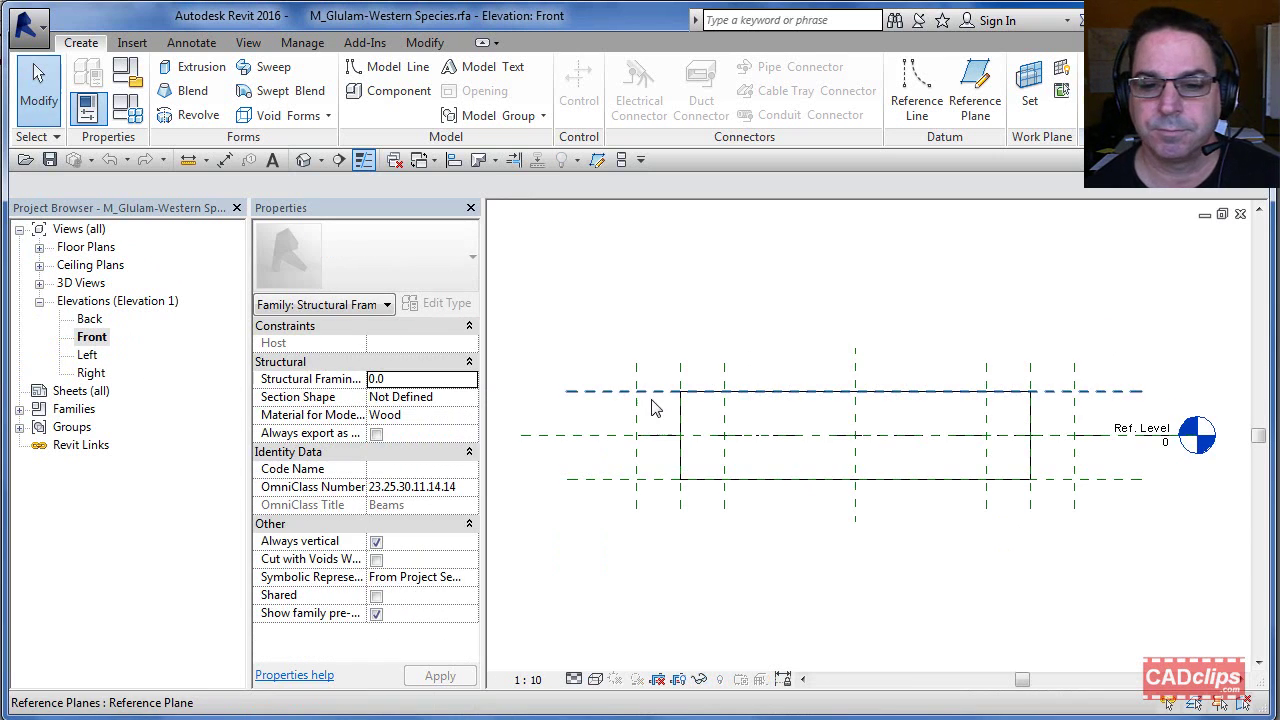
scroll(651, 409, "down", 6)
middle_click_drag(869, 494, 877, 400)
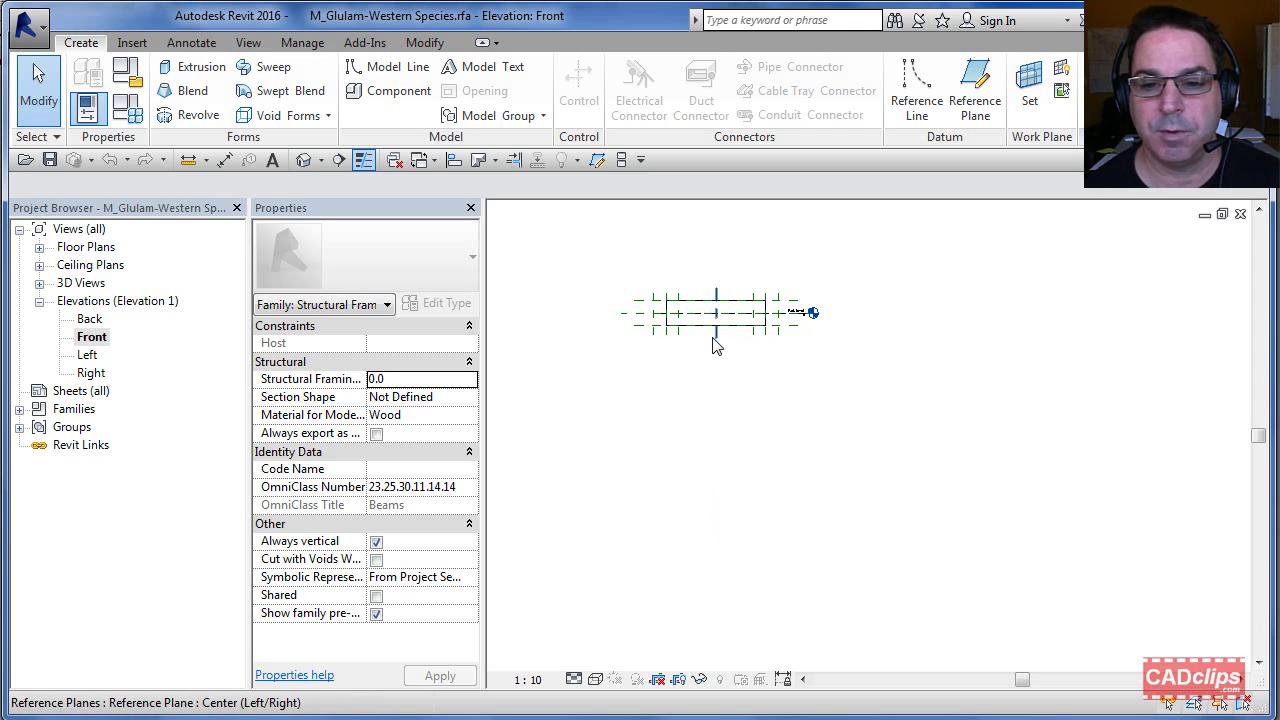
- Extend the Center (Left/Right) reference plane far below the beam
left_click(715, 342)
left_click_drag(720, 343, 716, 598)
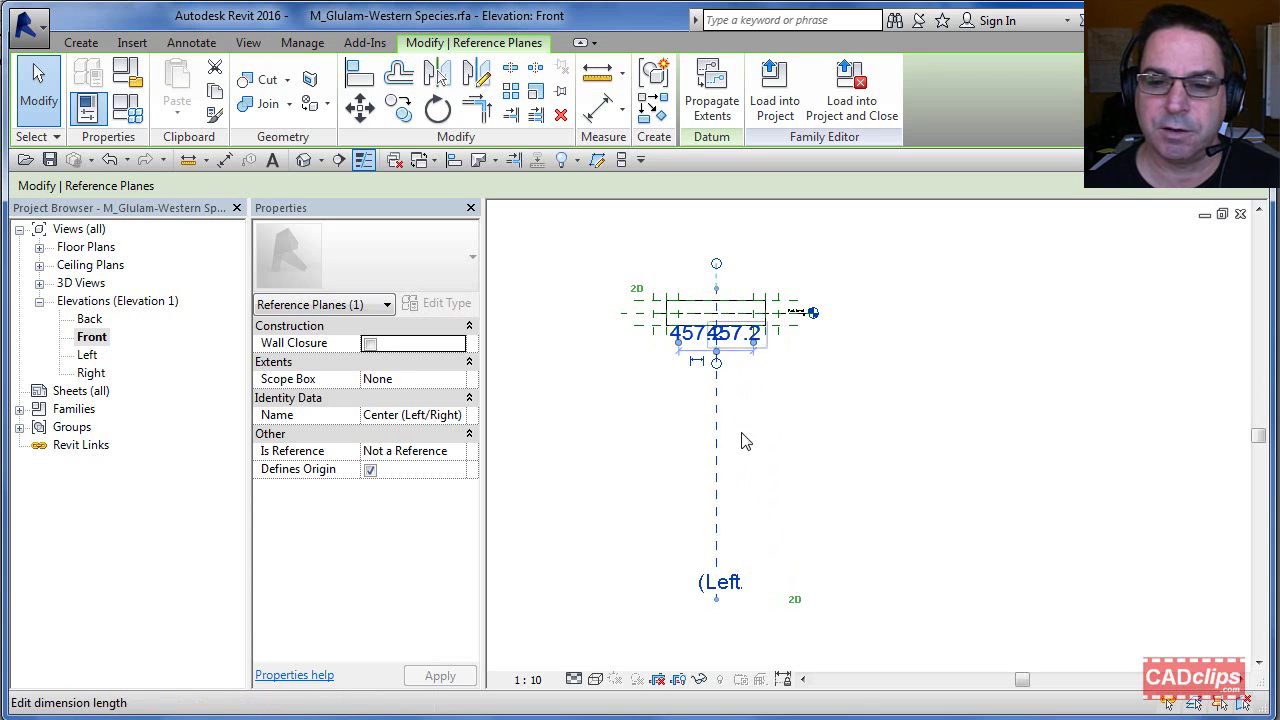
left_click(786, 421)
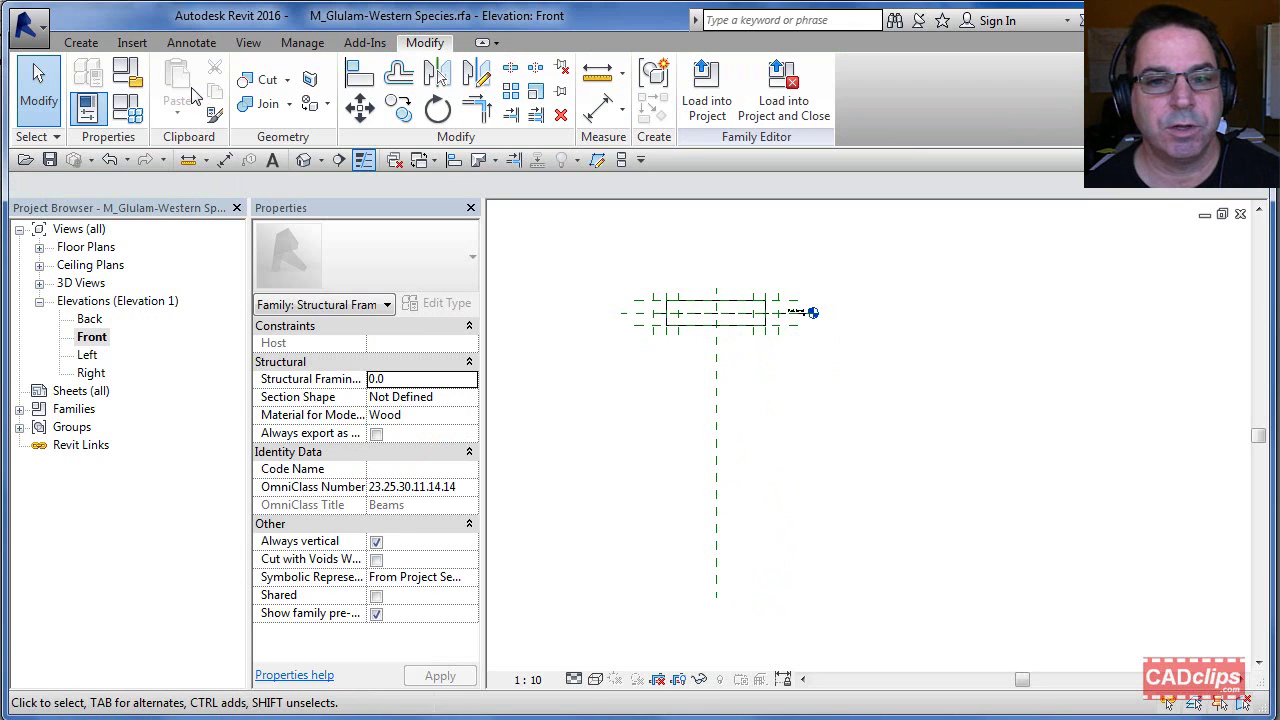
left_click(84, 44)
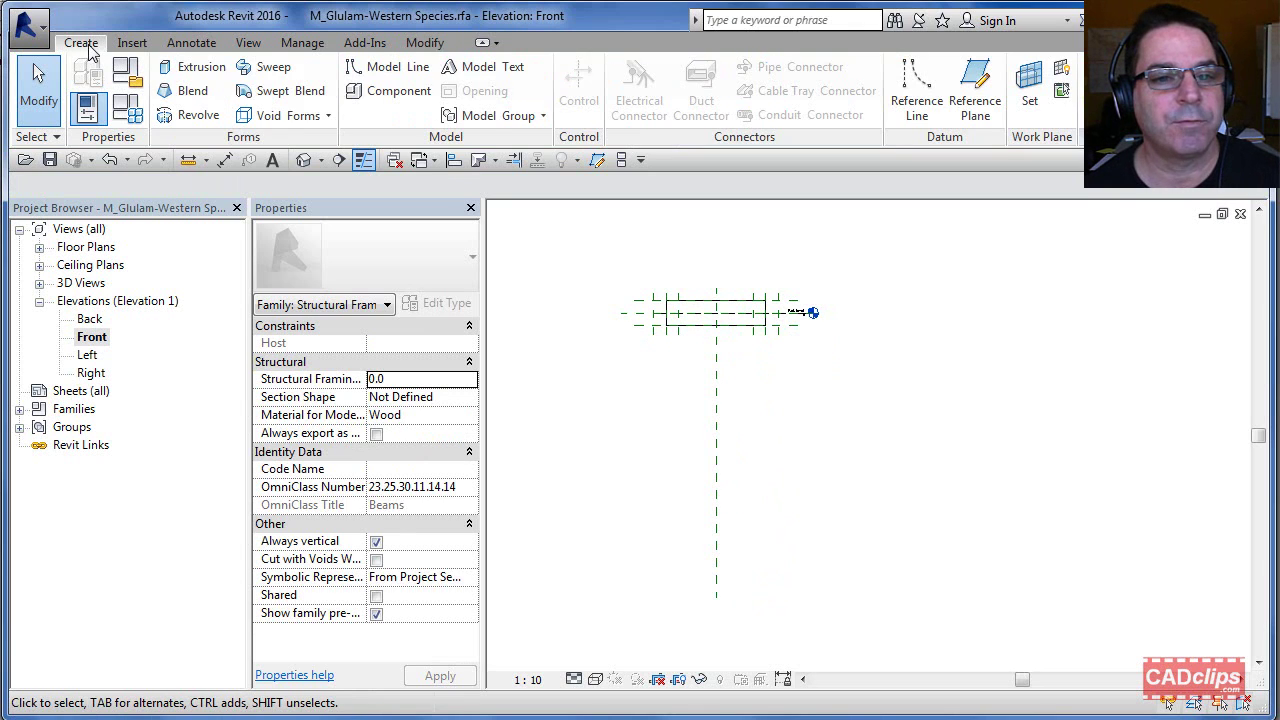
- Draw a reference plane below the beam and dimension the 3100 gap to it
left_click(975, 100)
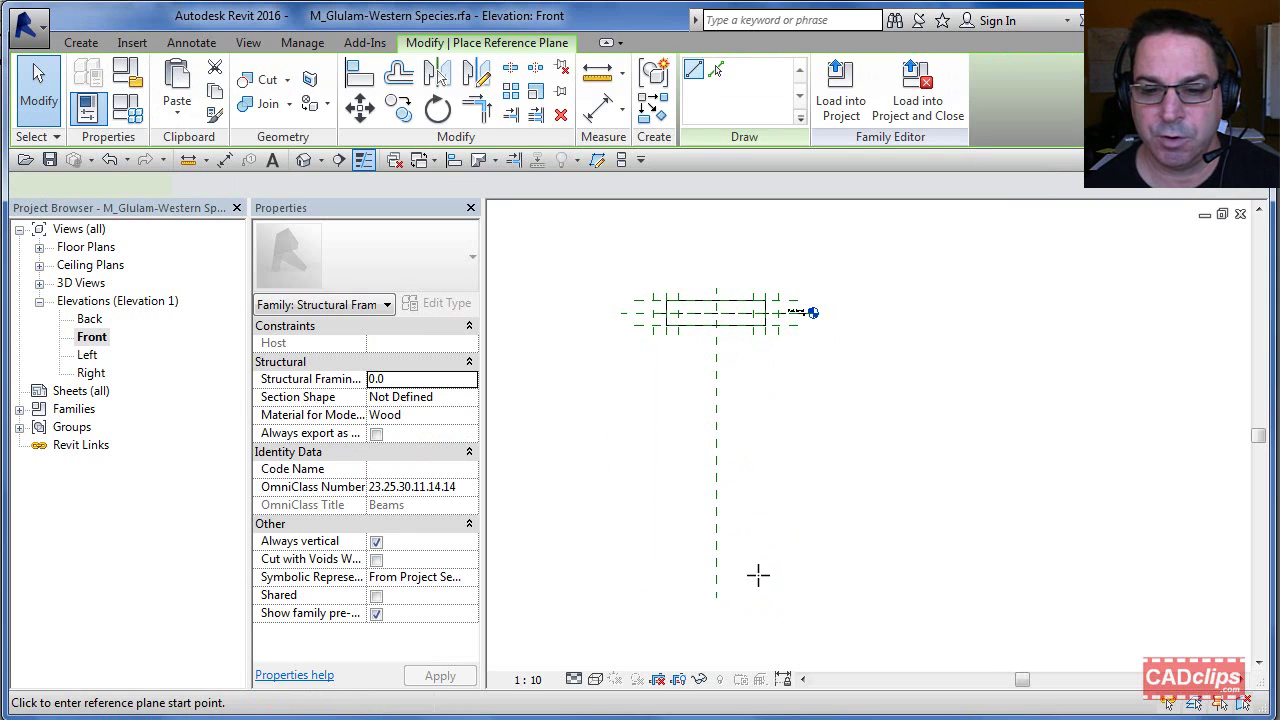
left_click(684, 578)
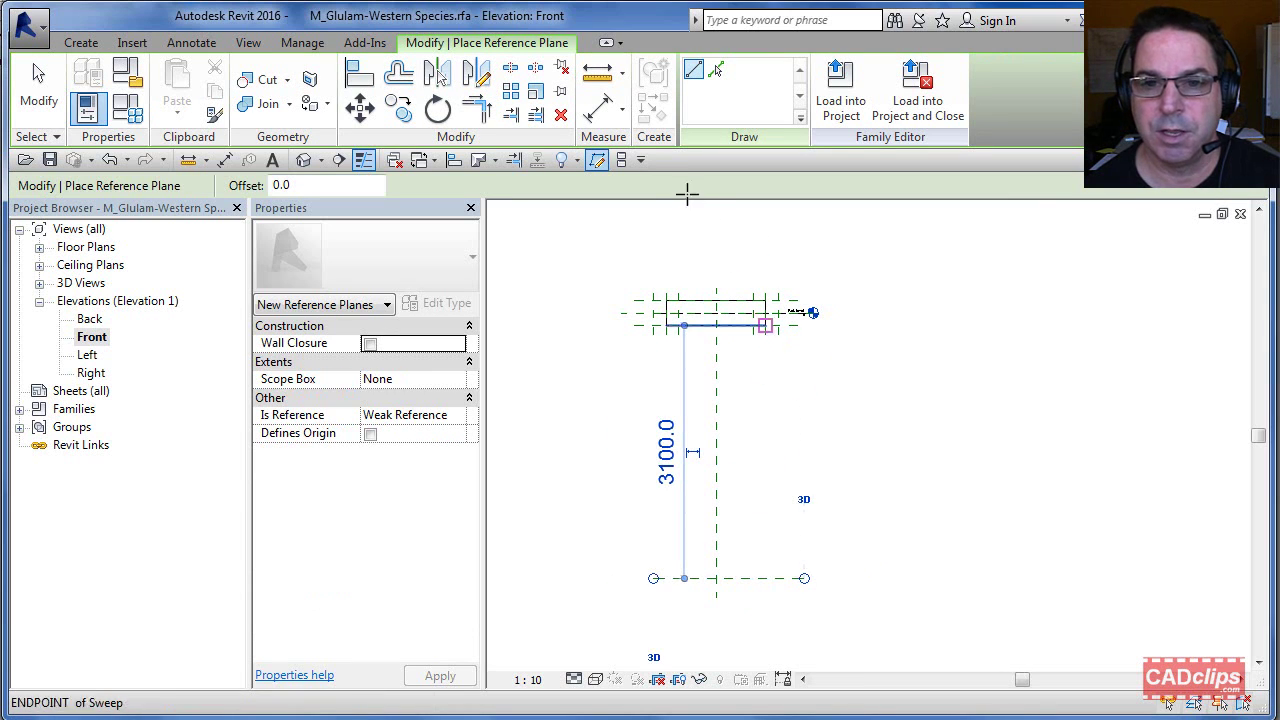
left_click(598, 105)
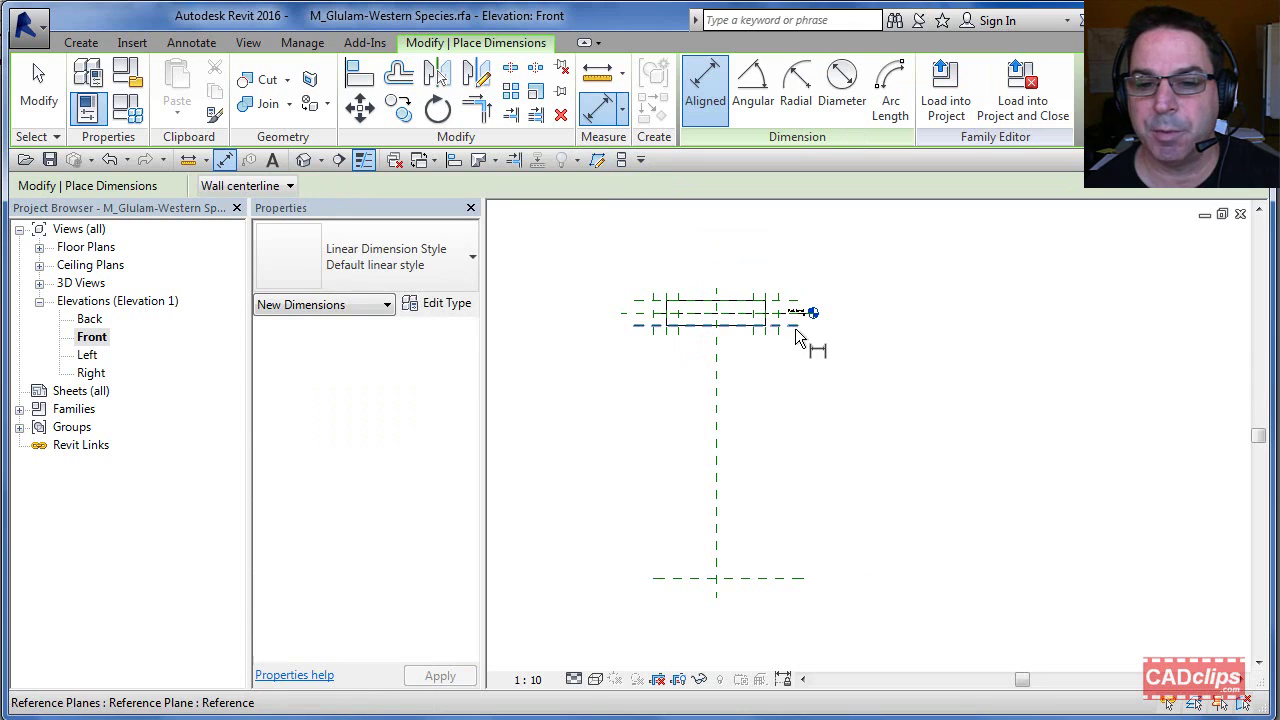
left_click(797, 336)
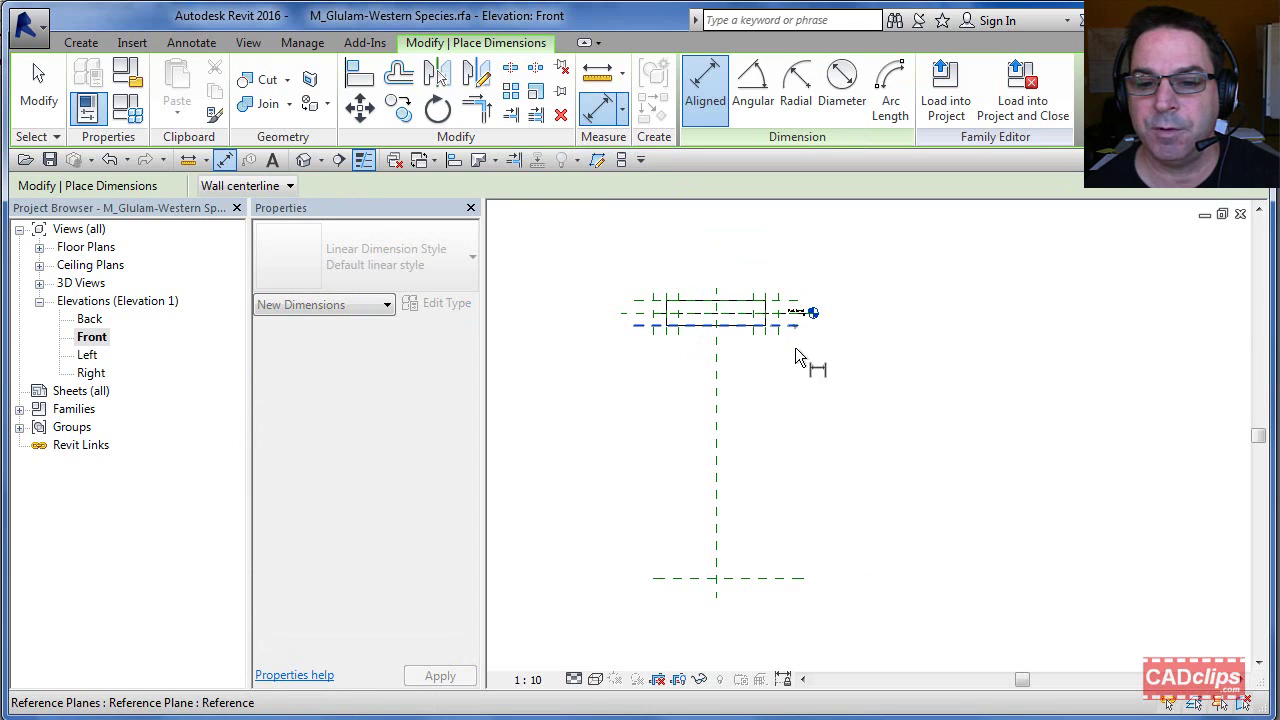
left_click(795, 555)
left_click(792, 469)
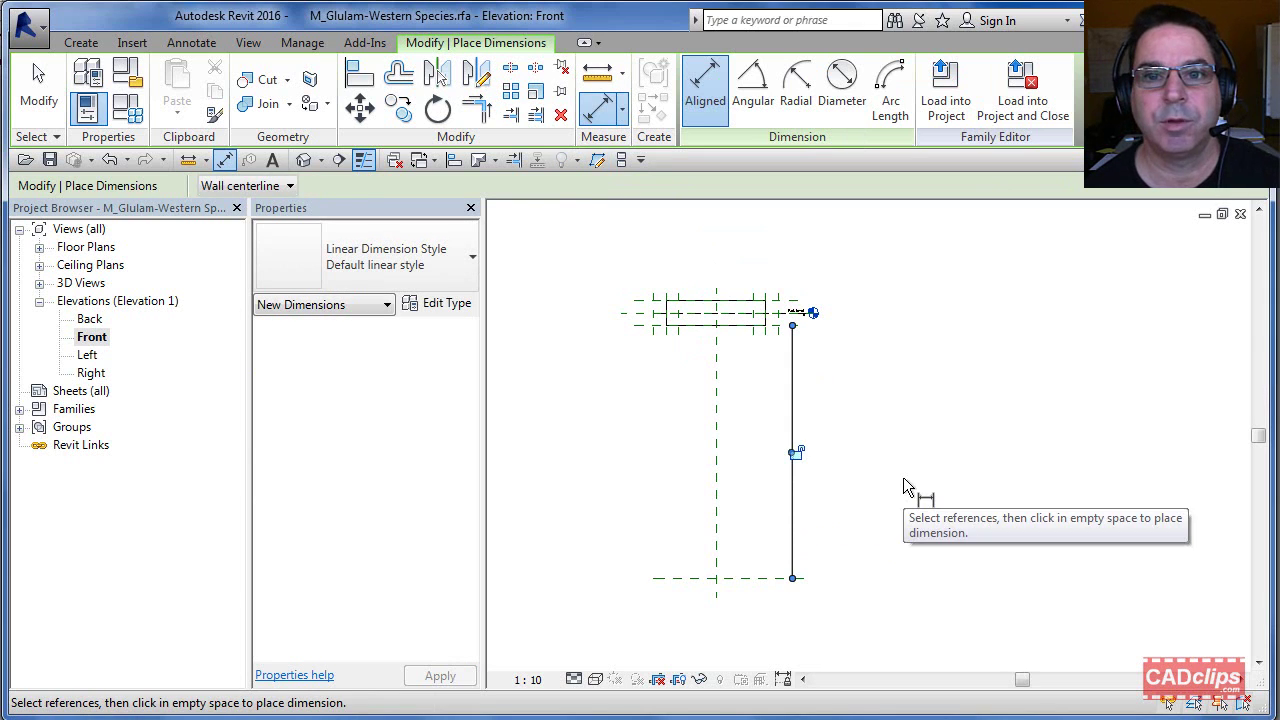
key("Escape")
key("Escape")
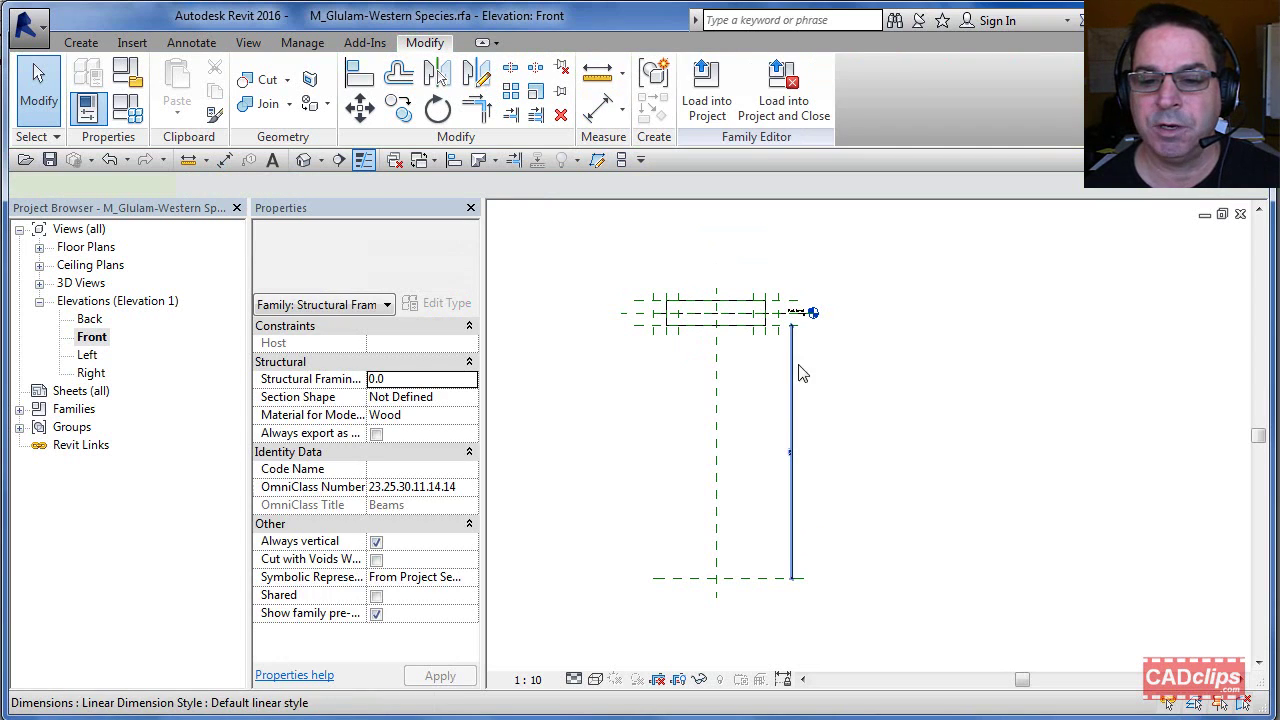
- Choose <Add parameter...> from the Label list for the 3100 dimension
left_click(799, 373)
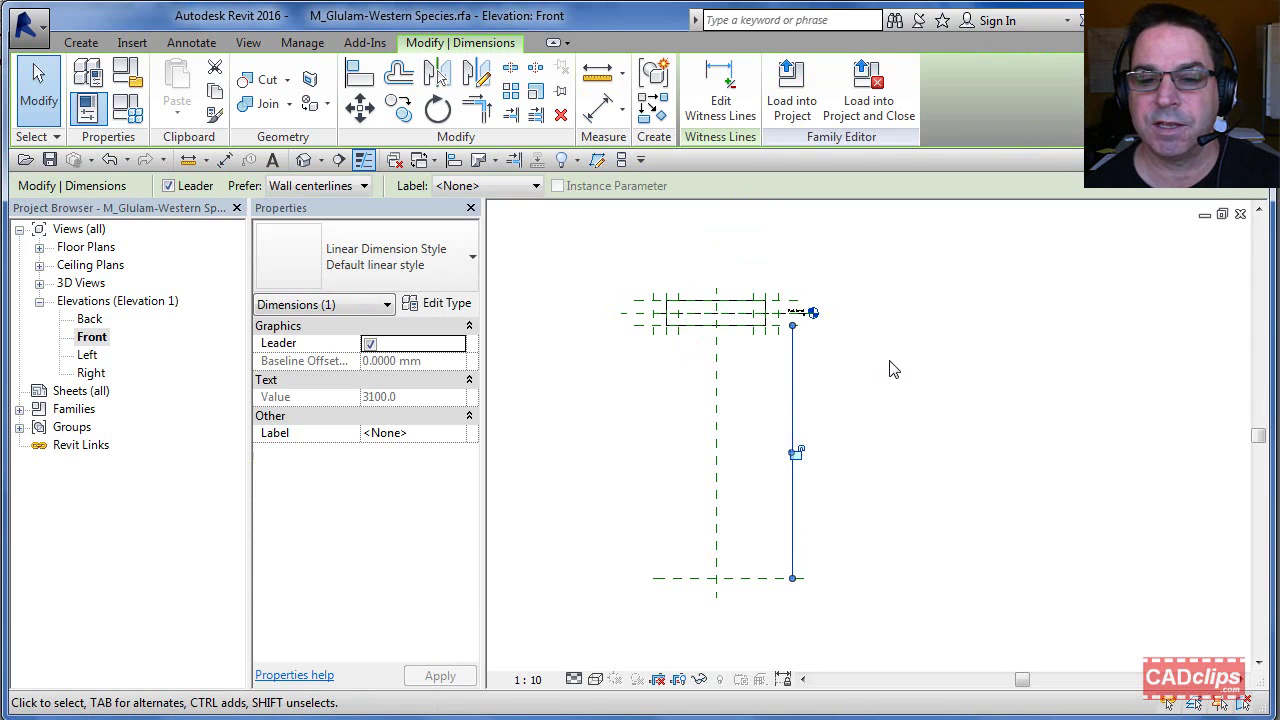
left_click(493, 188)
left_click(478, 200)
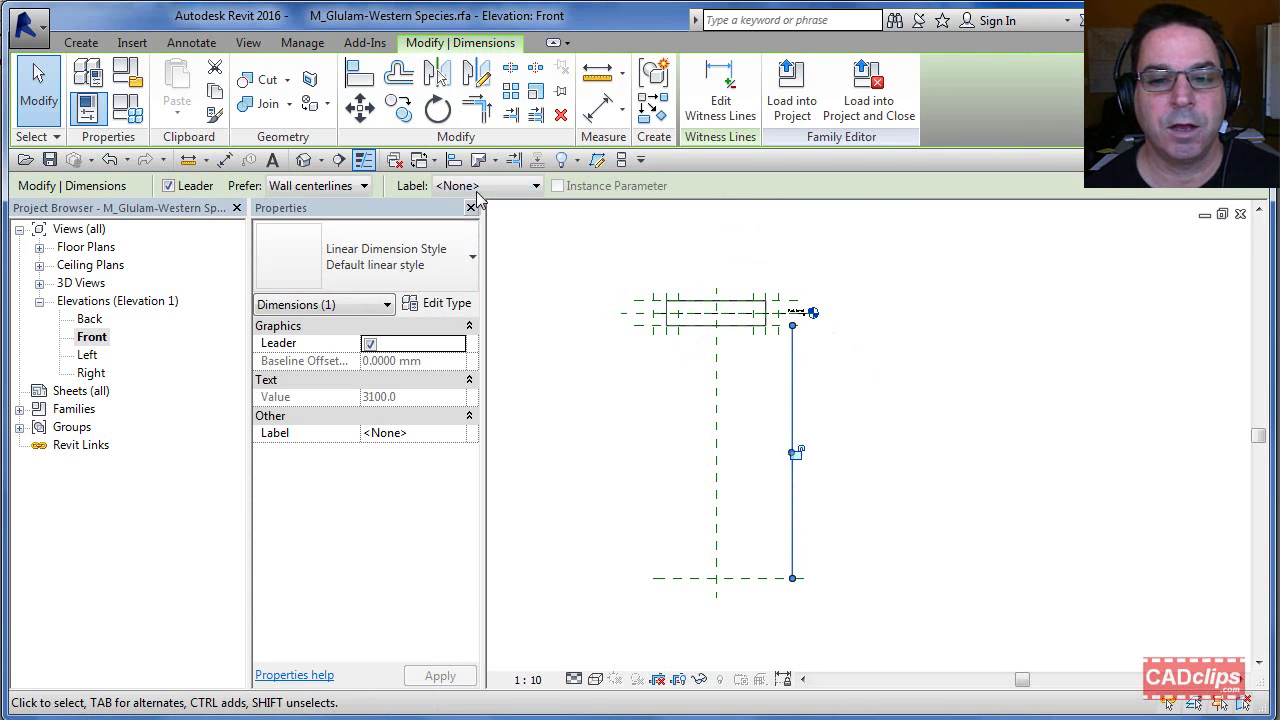
left_click(478, 188)
left_click(472, 222)
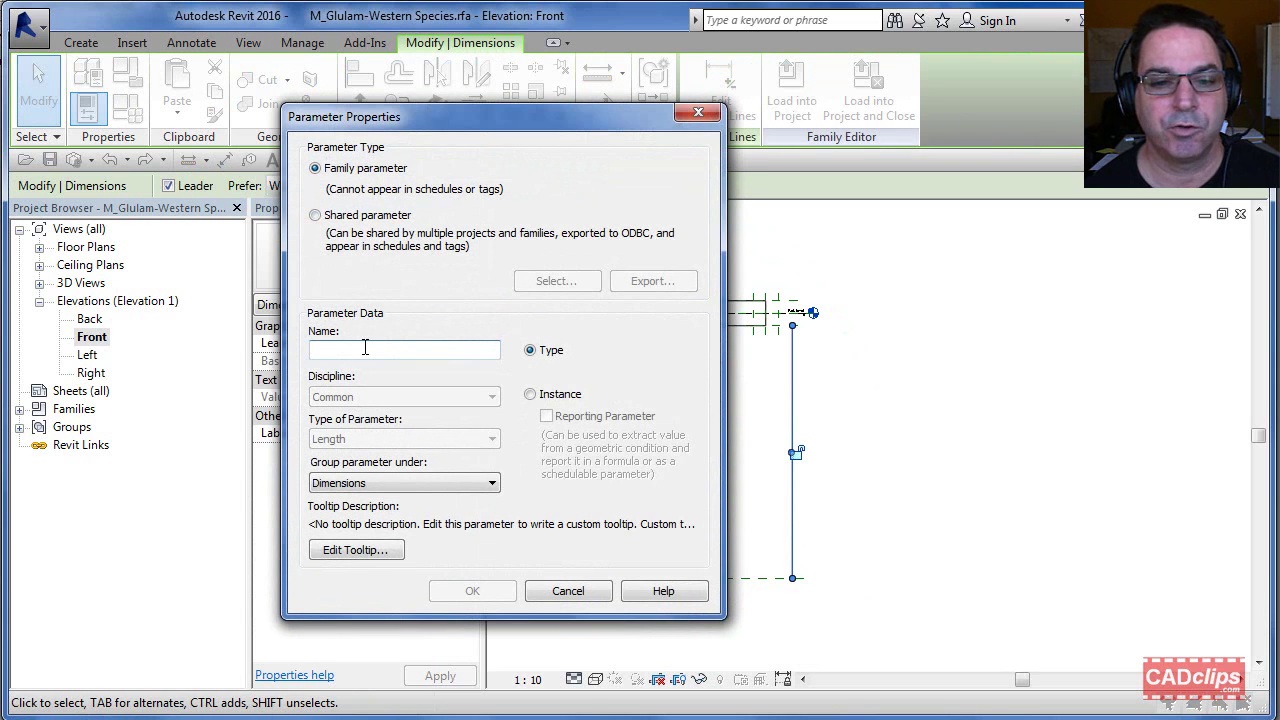
- Create an instance parameter named Dropline for the 3100 dimension
type("Dropline")
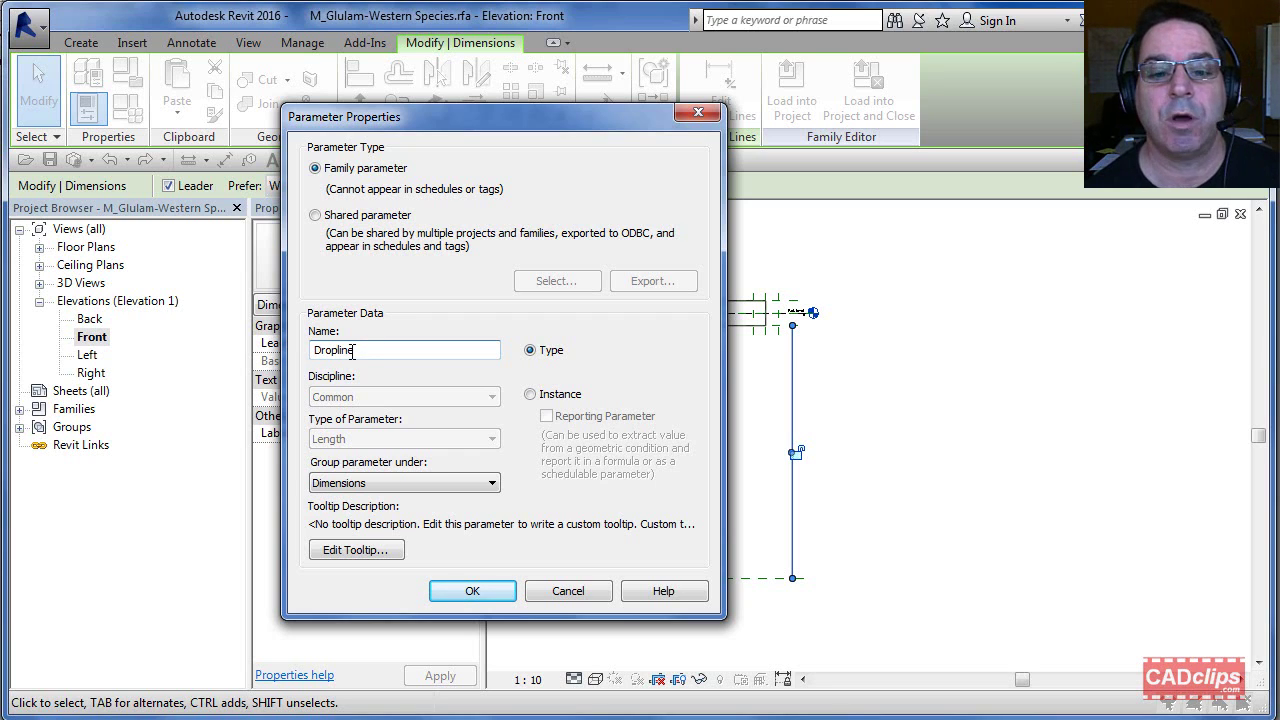
left_click(541, 395)
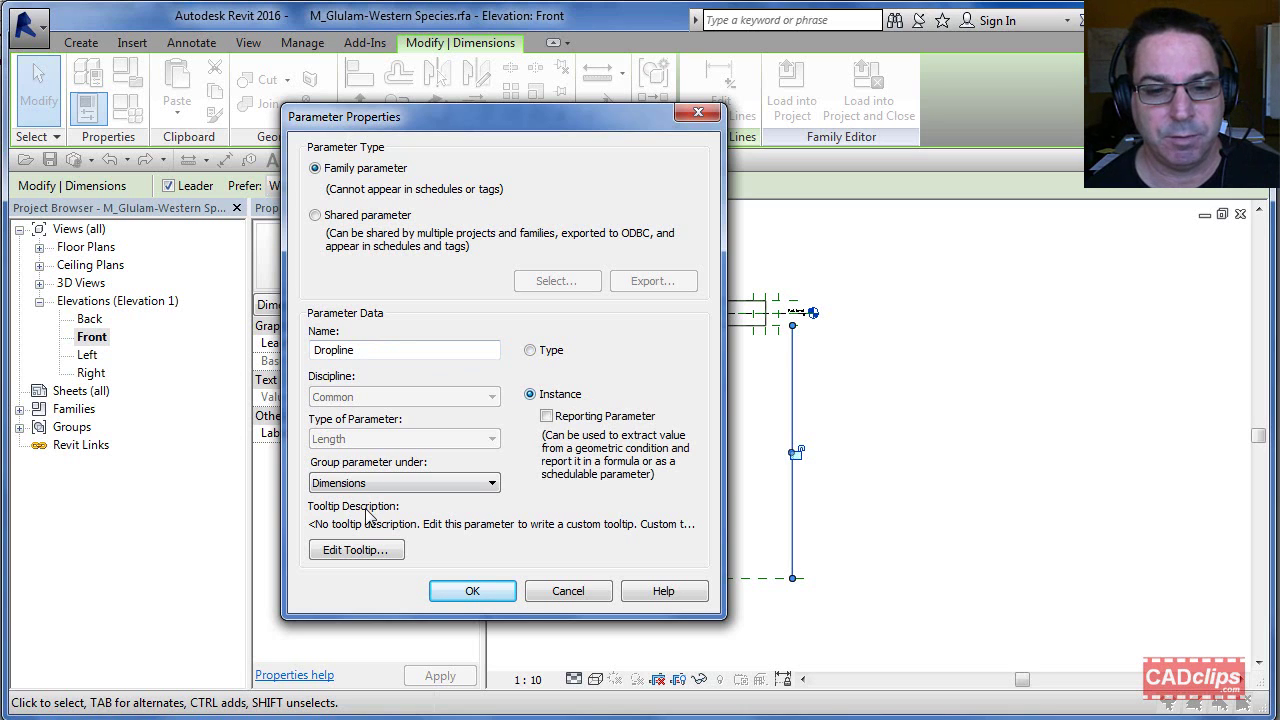
key("Return")
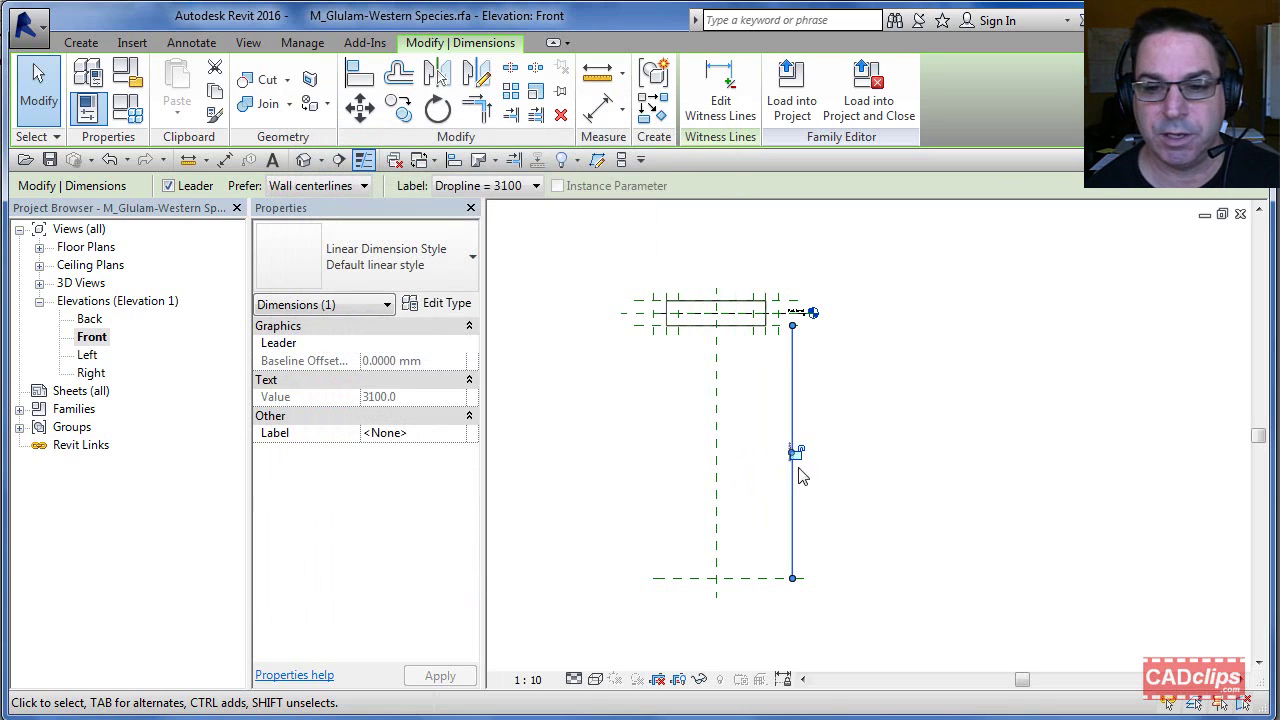
left_click(889, 443)
middle_click_drag(889, 443, 1022, 412)
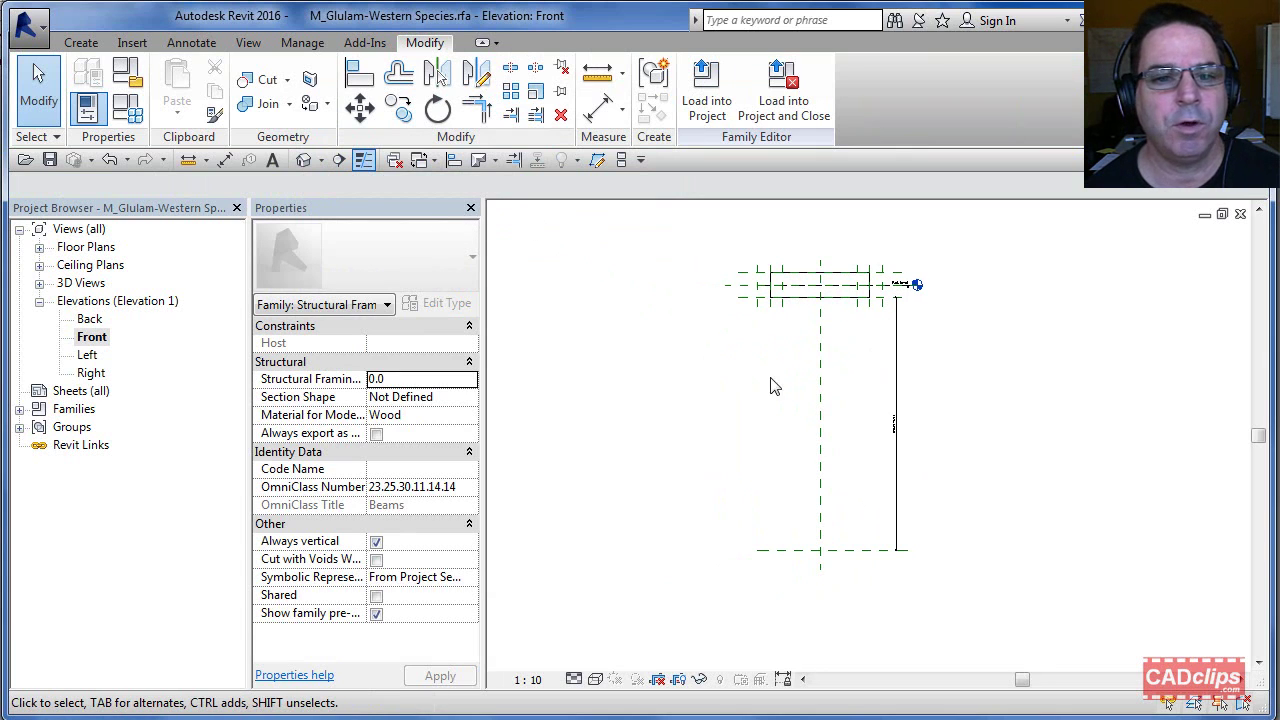
left_click(38, 247)
double_click(105, 265)
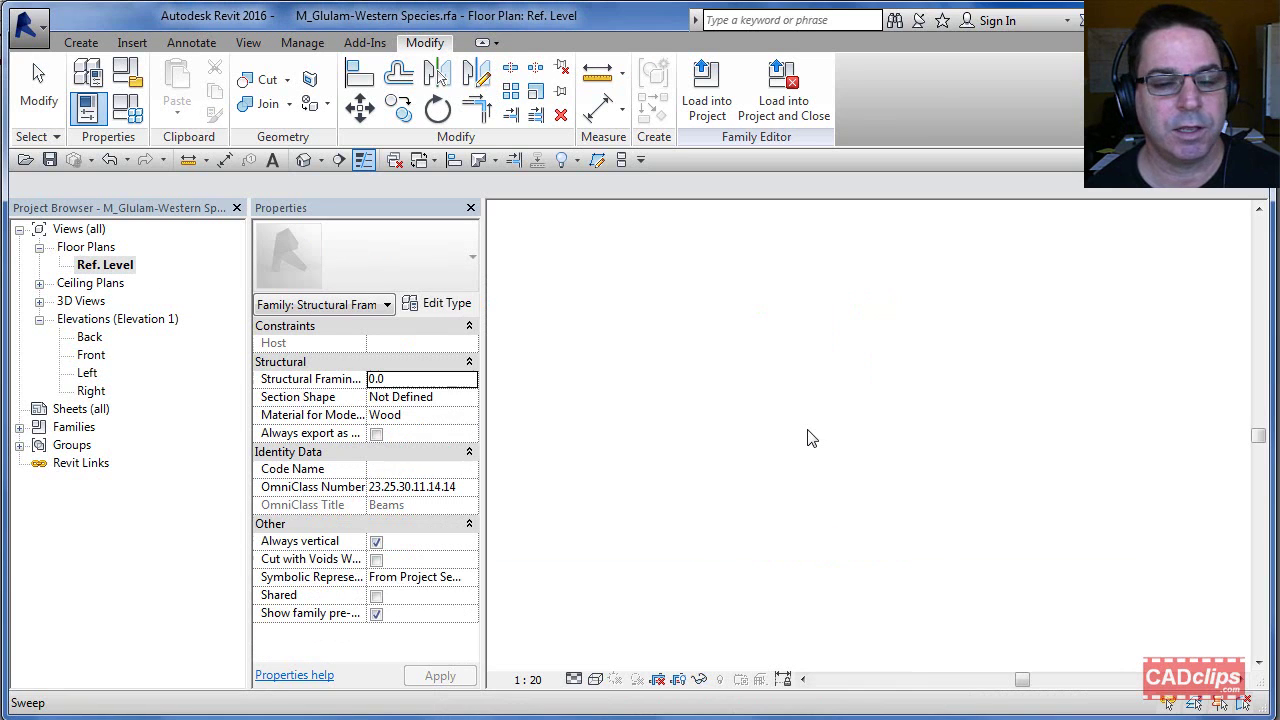
left_click(1085, 448)
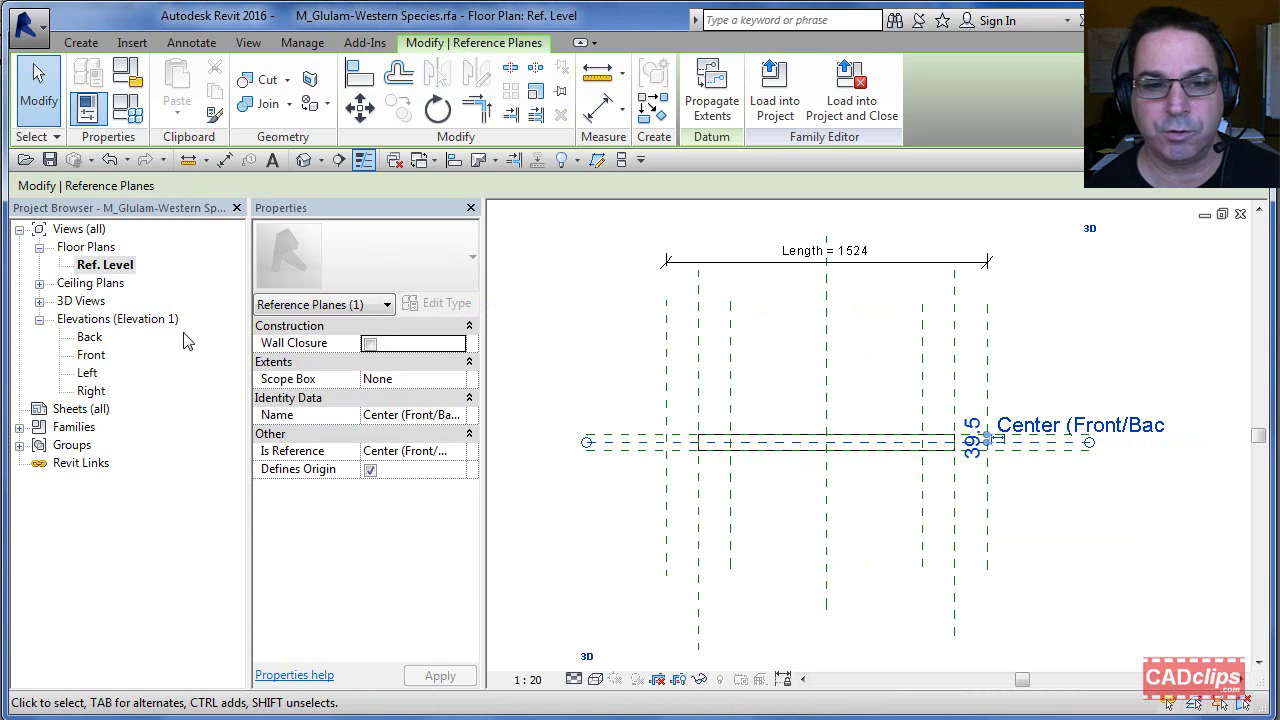
double_click(91, 355)
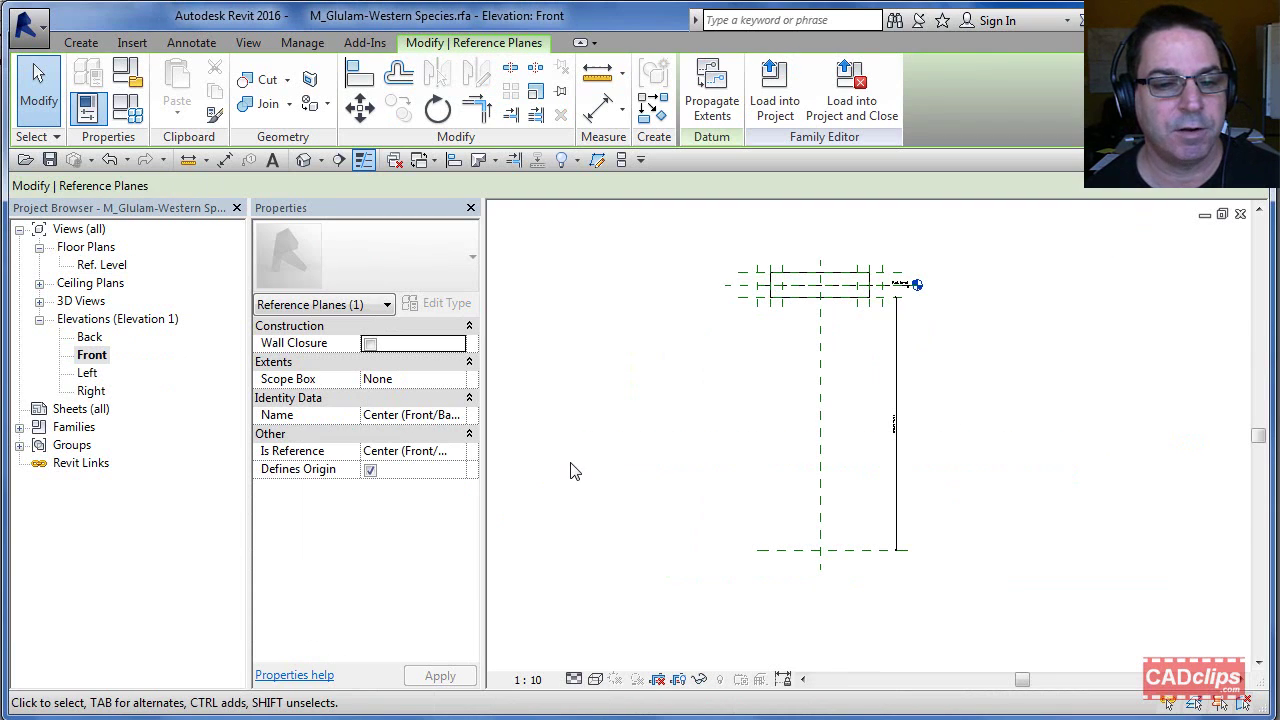
left_click(80, 42)
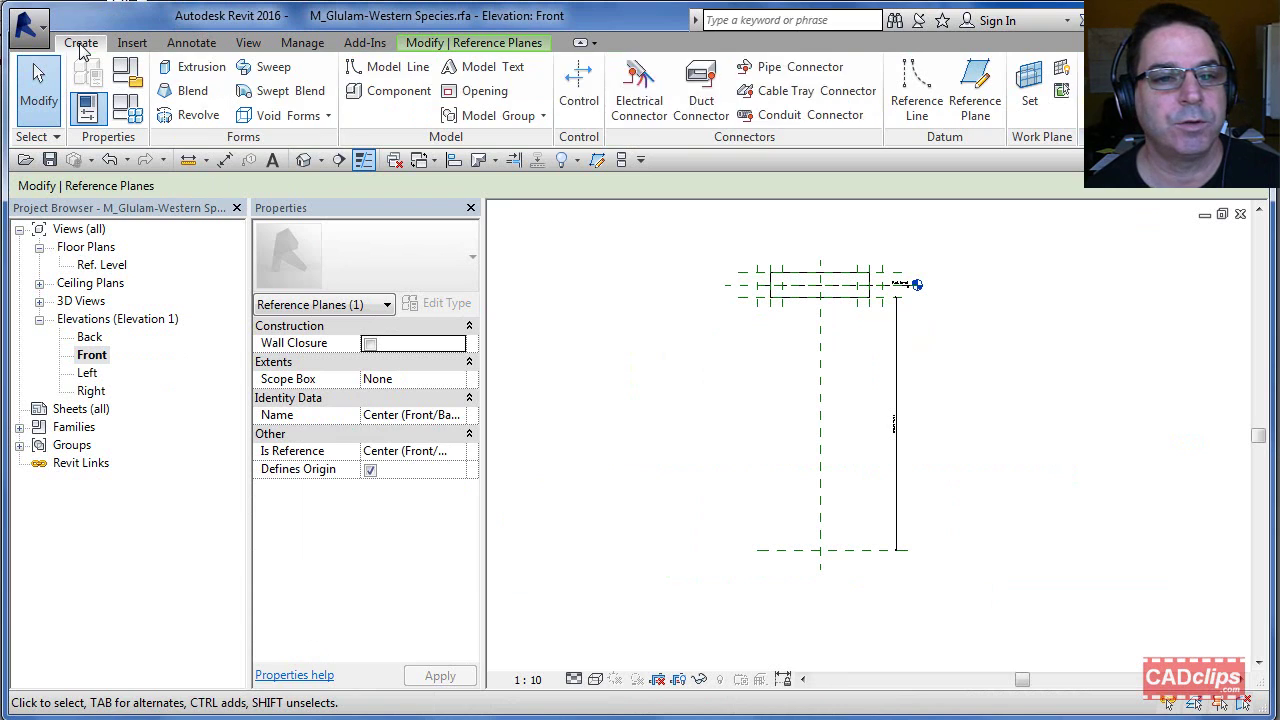
- On the Center (Front/Back) plane, draw a model line from the beam end down to the lower Dropline plane
left_click(400, 67)
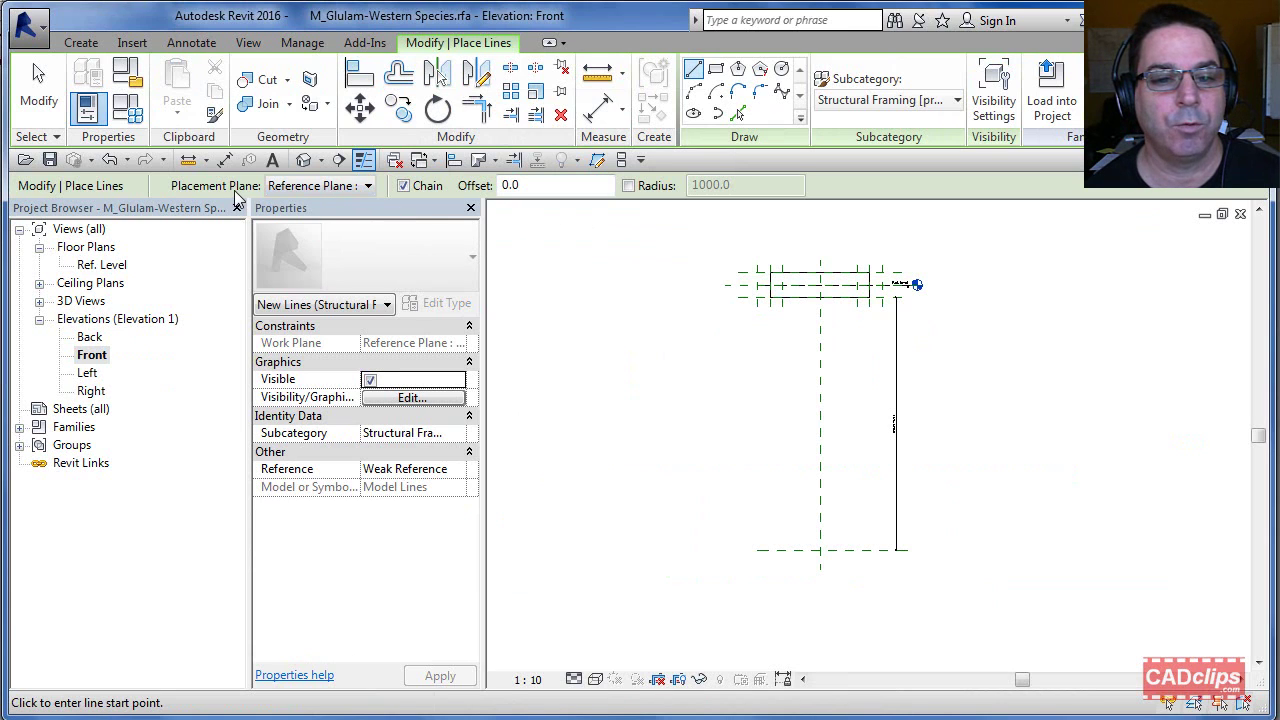
left_click(368, 187)
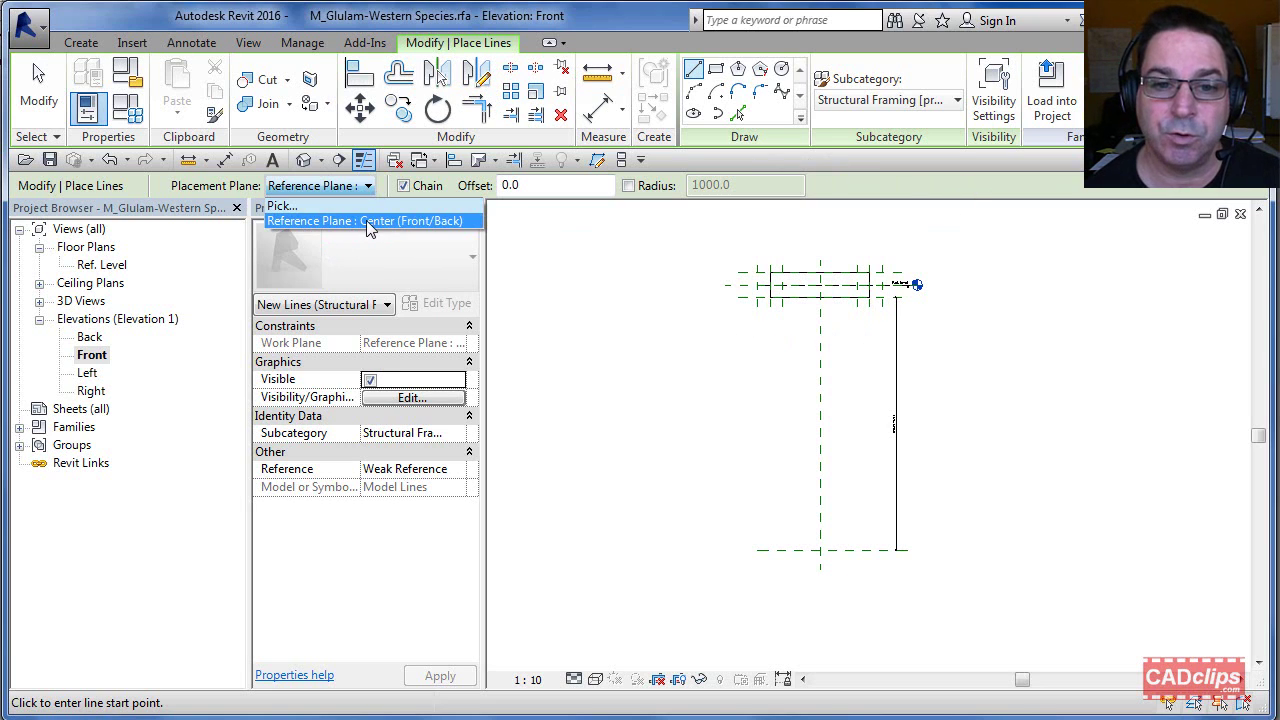
left_click(815, 315)
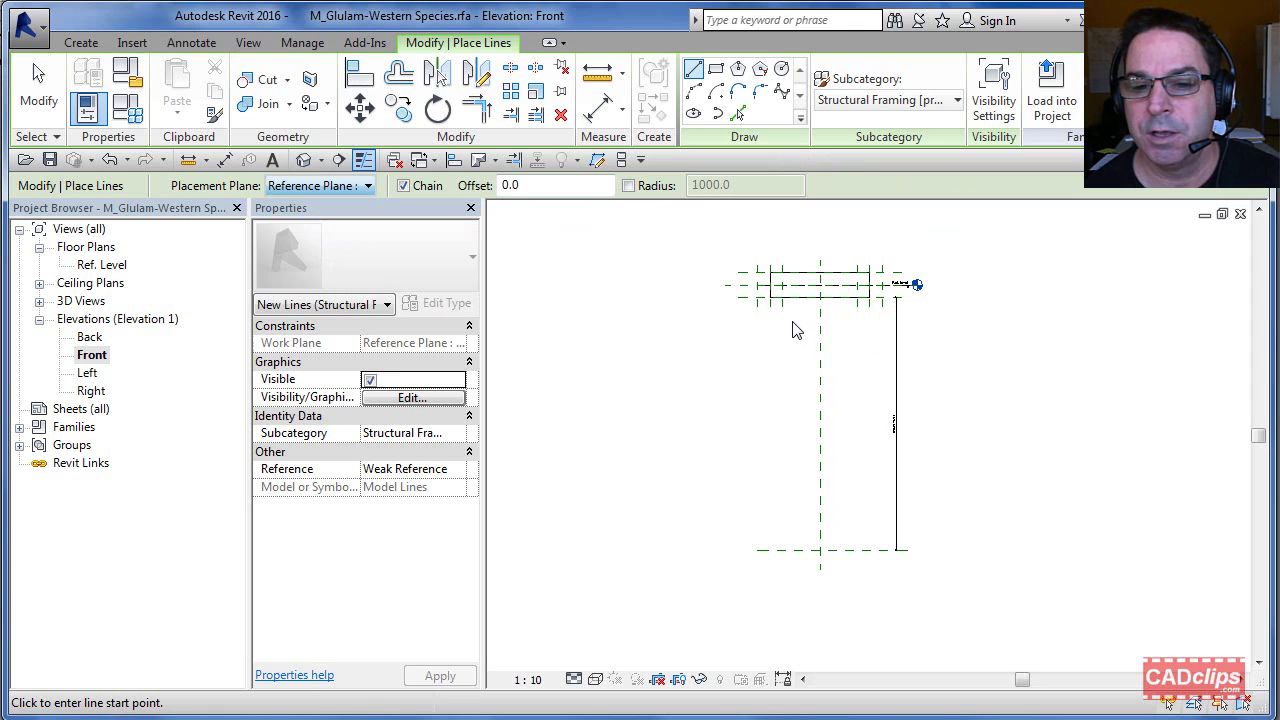
left_click(820, 297)
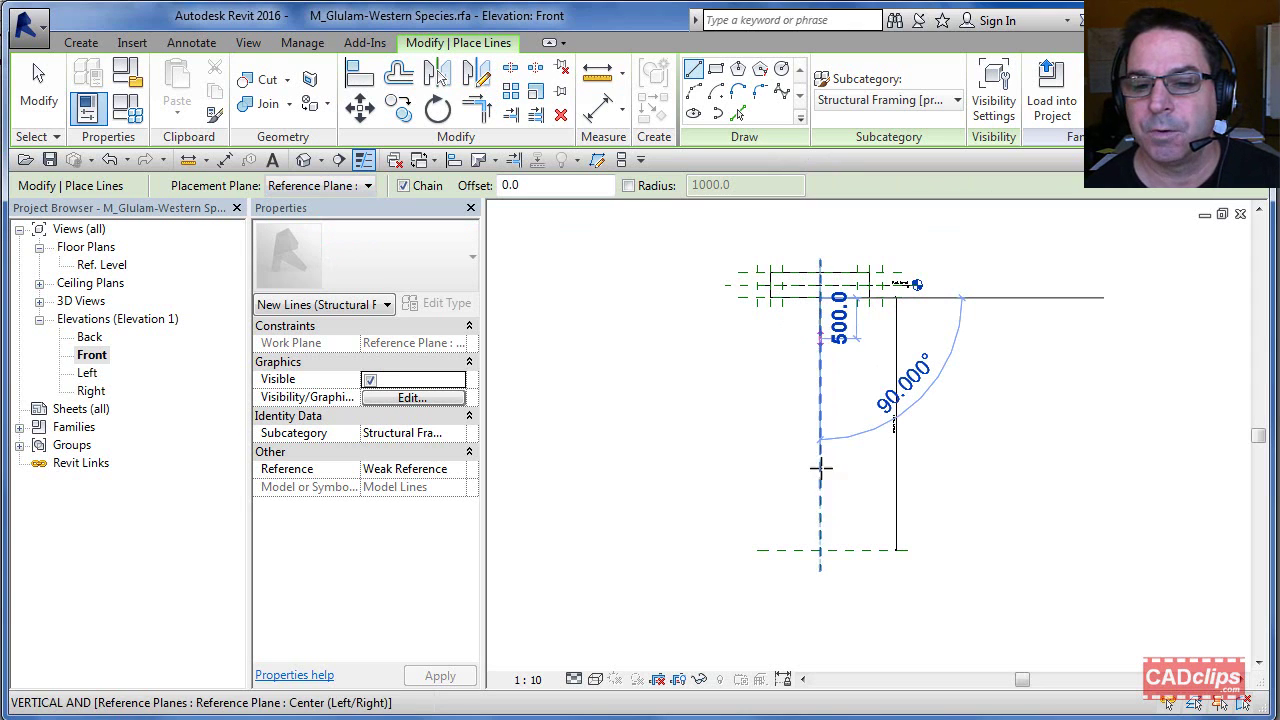
left_click(820, 550)
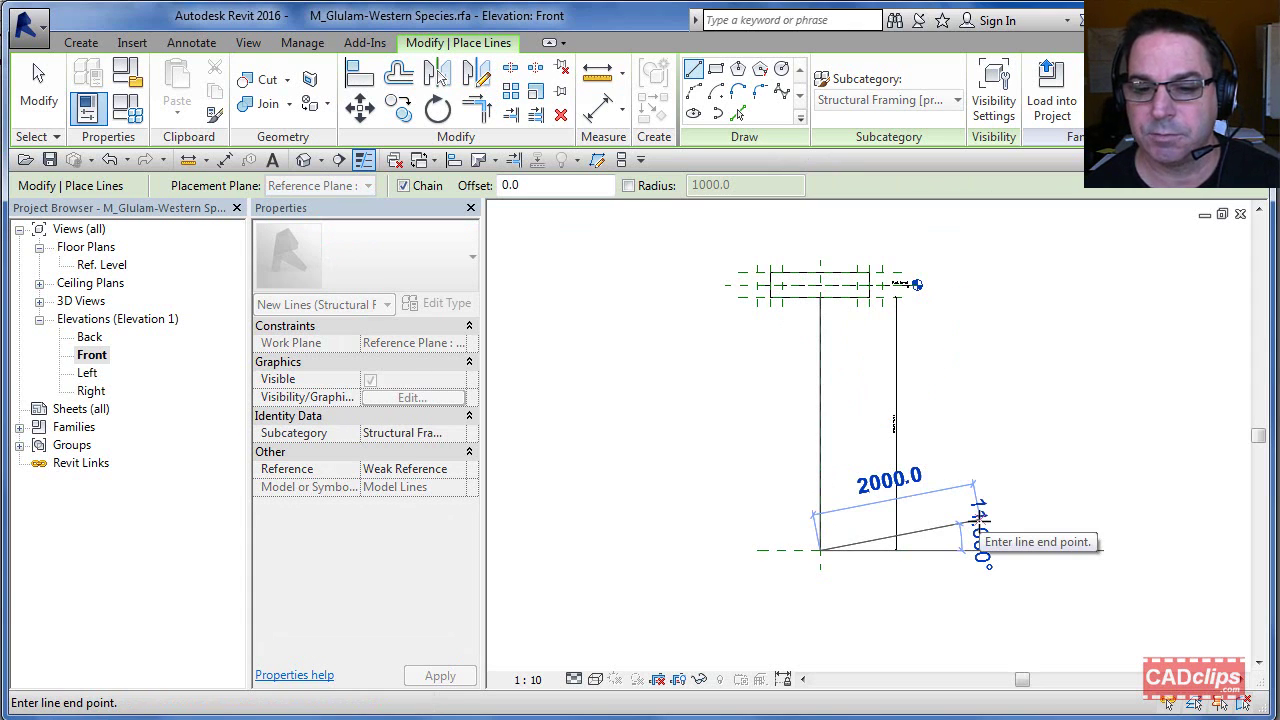
key("Escape")
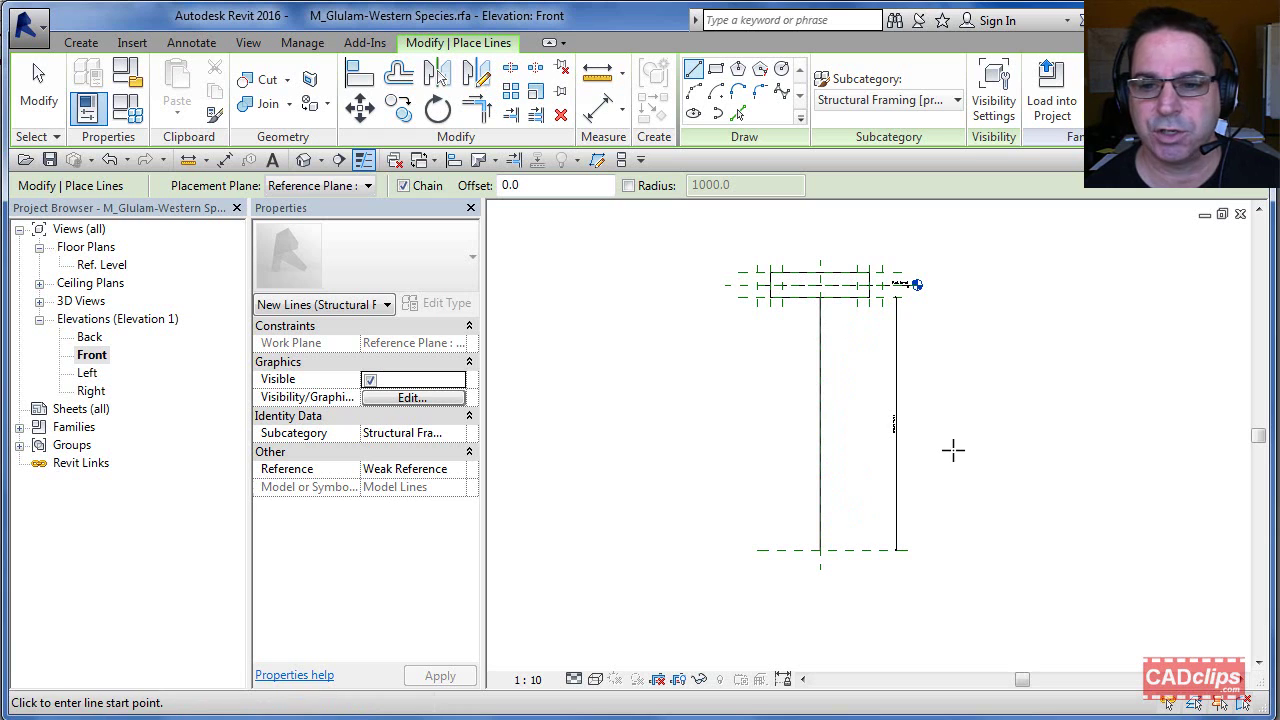
key("Escape")
middle_click_drag(928, 361, 1014, 362)
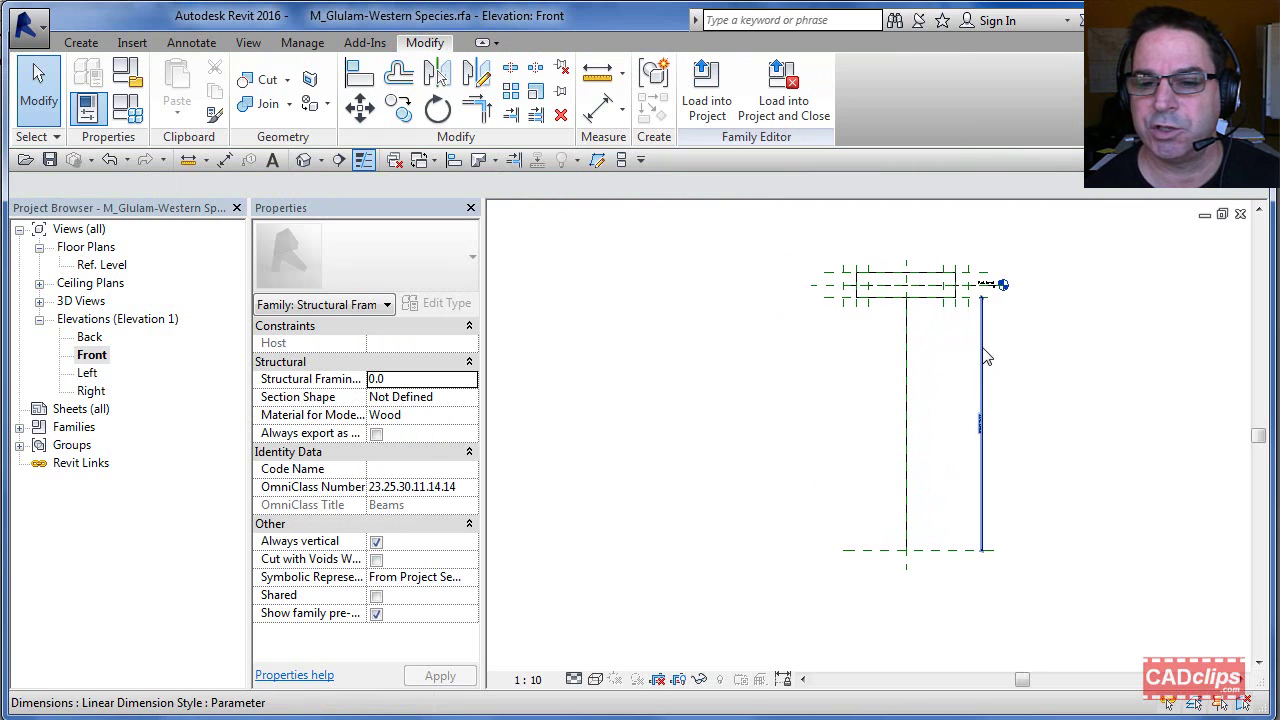
scroll(908, 374, "up", 3)
scroll(908, 374, "down", 4)
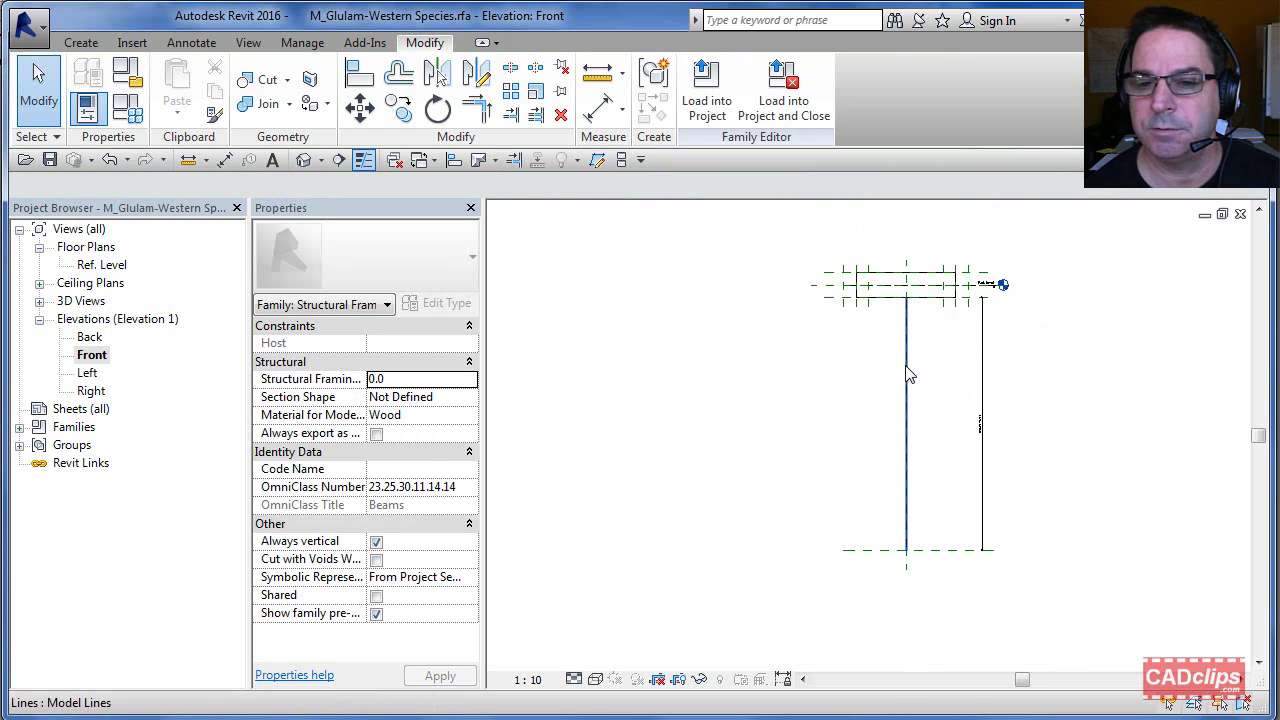
left_click(303, 161)
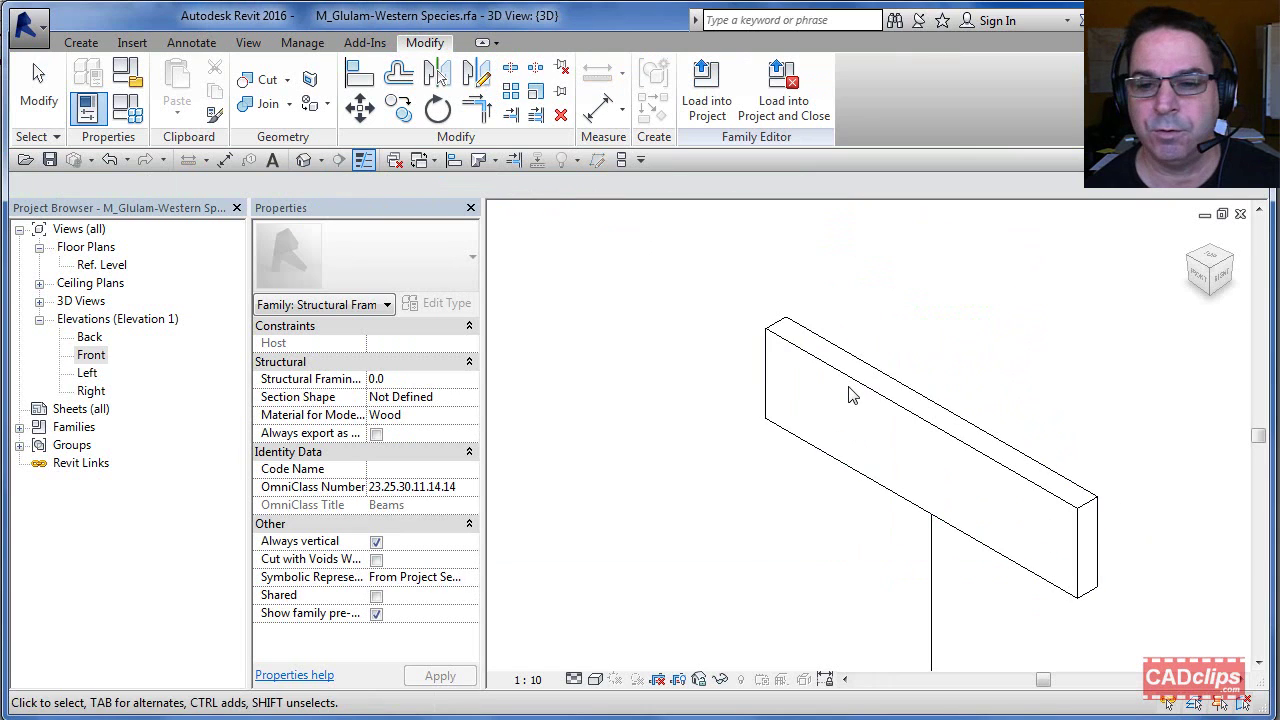
middle_click_drag(937, 497, 915, 414)
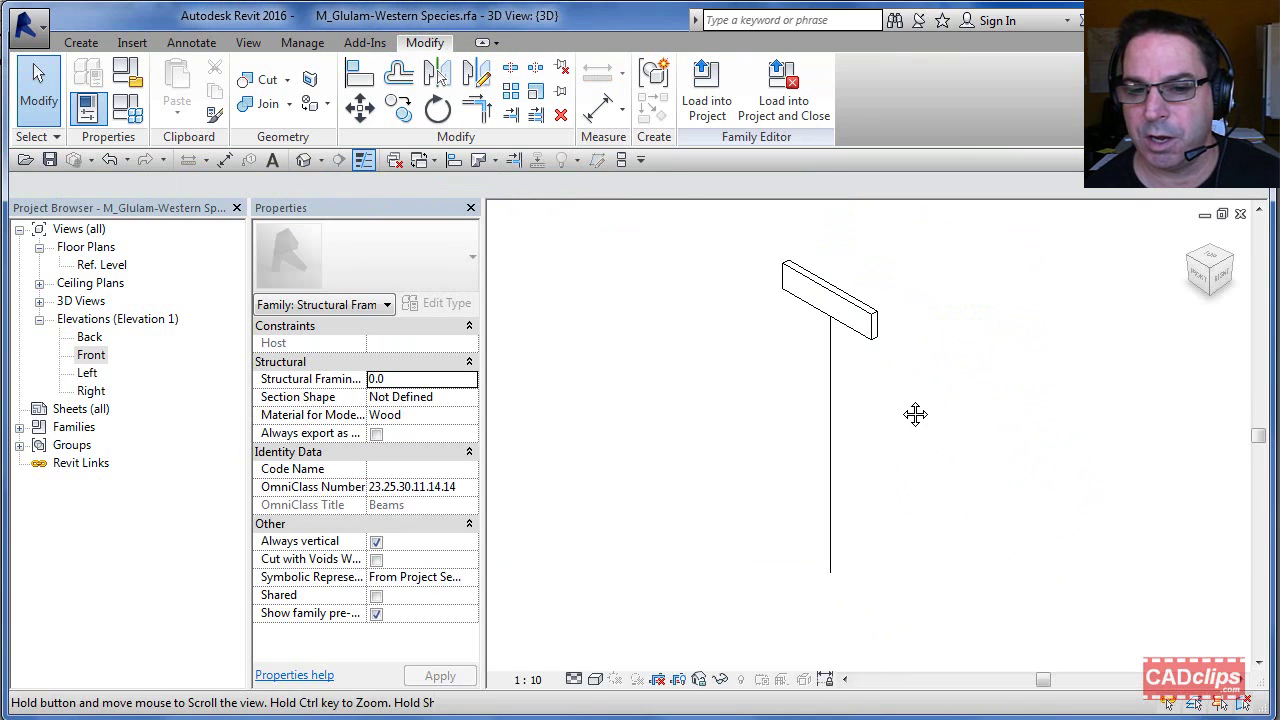
double_click(78, 357)
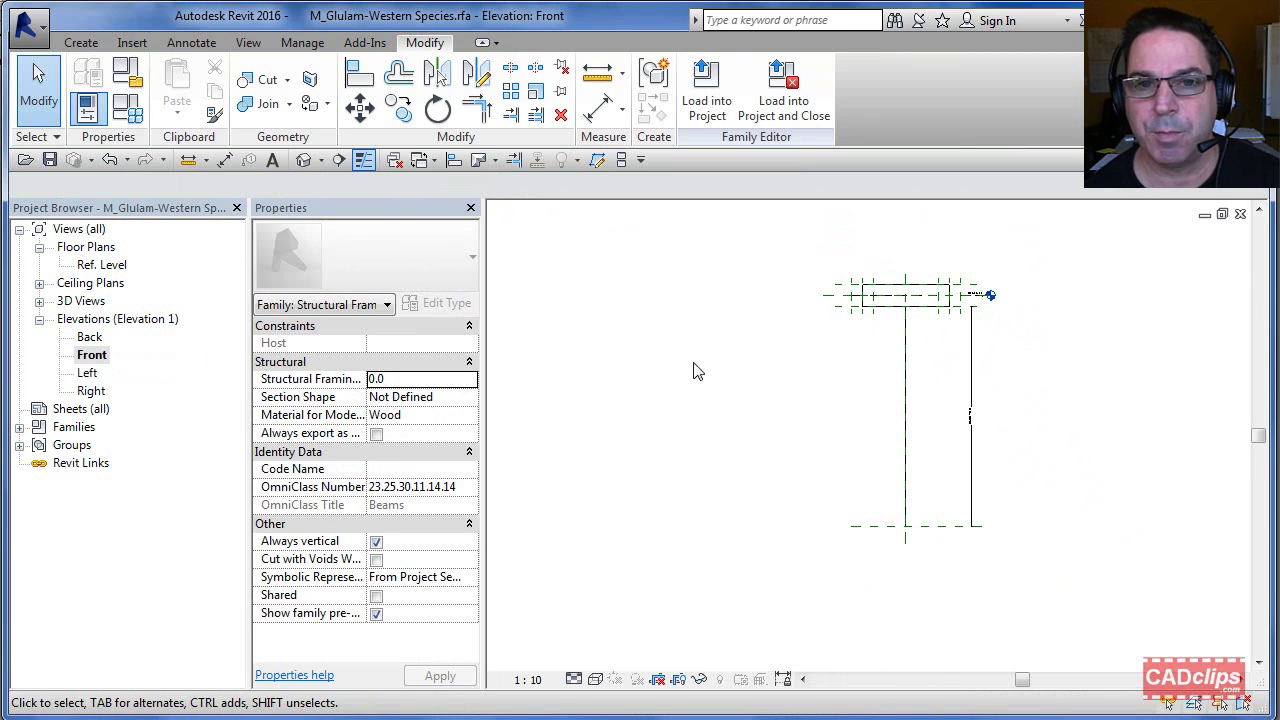
- Flex the Dropline dimension to 1500, then back to 3000
left_click(973, 368)
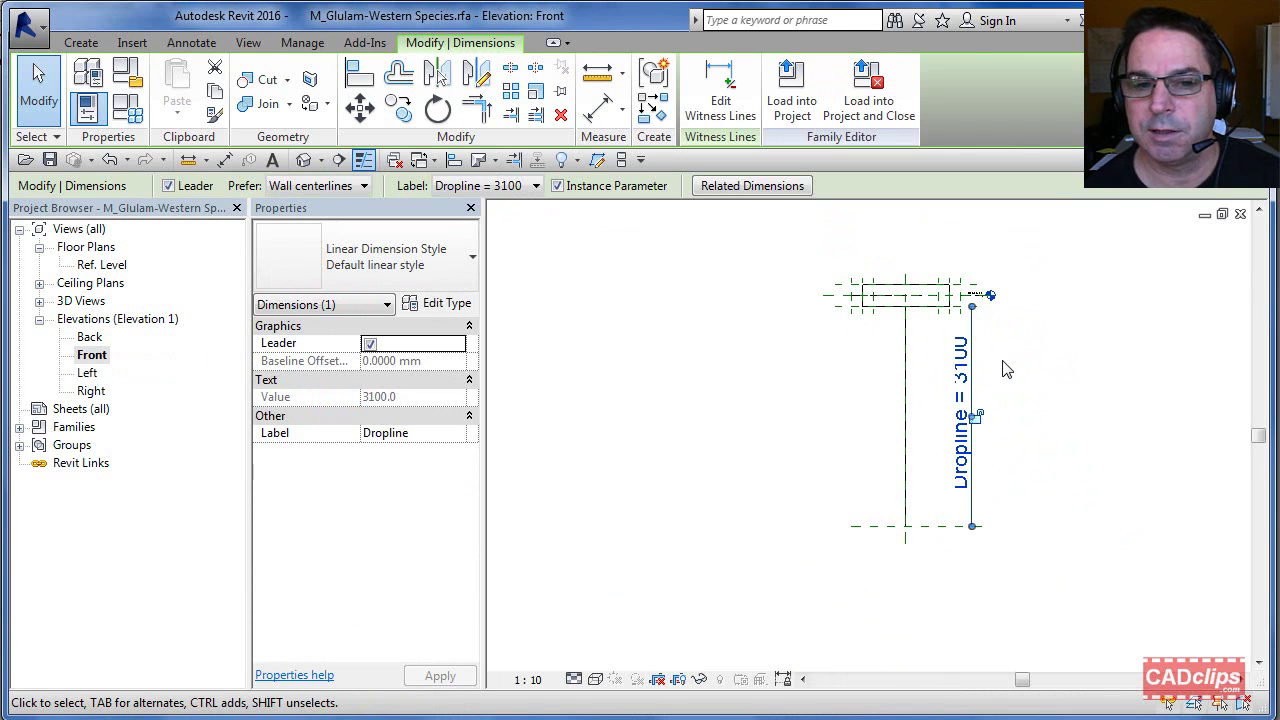
left_click(960, 368)
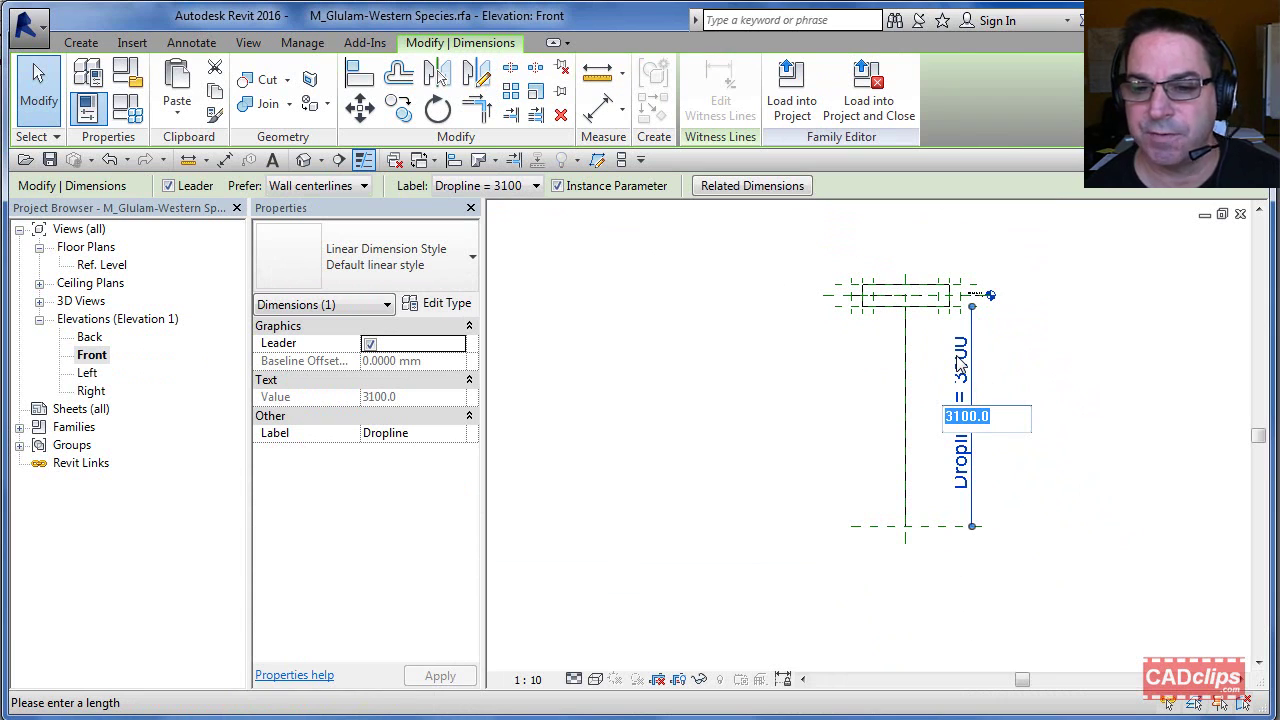
type("1")
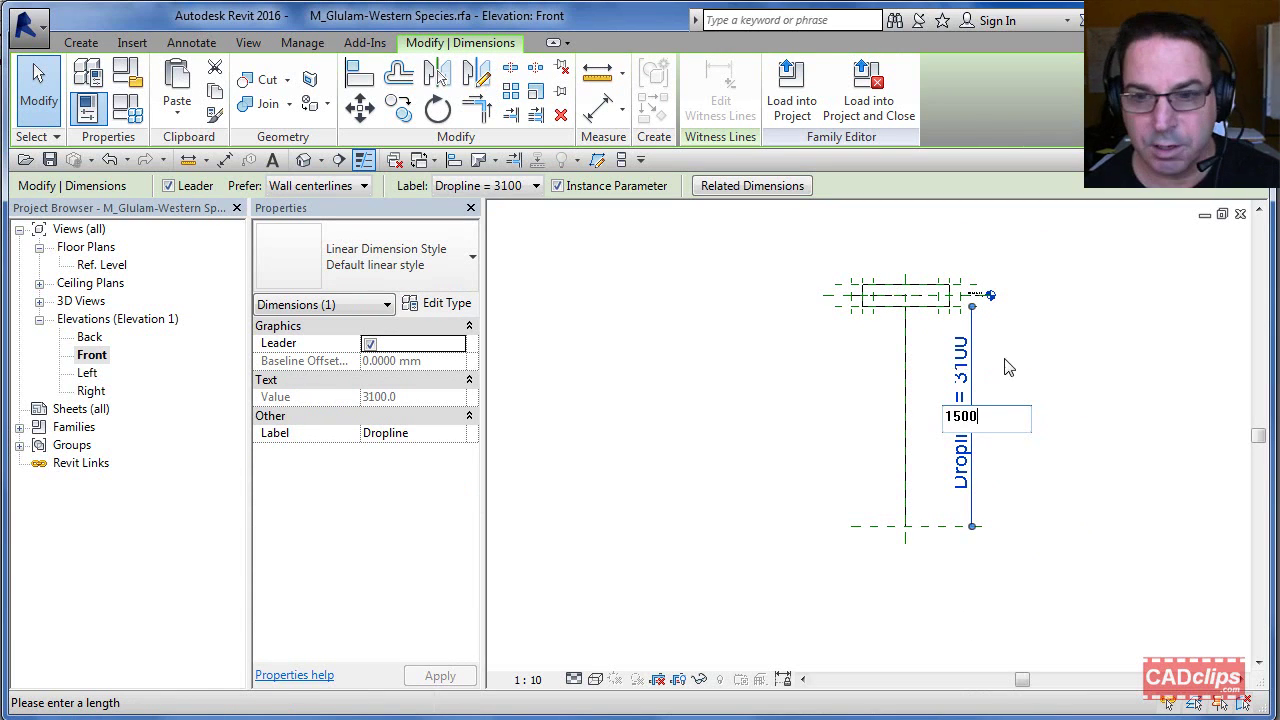
type("500")
key("Return")
key("Escape")
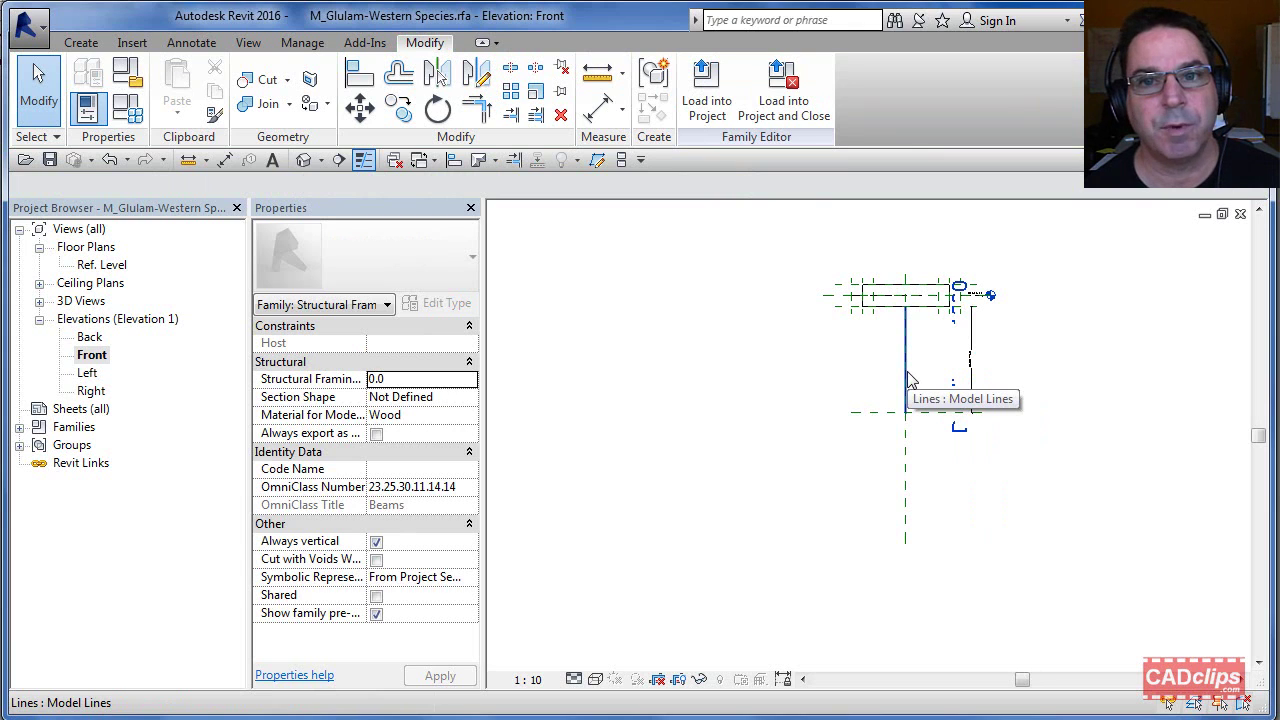
left_click(970, 365)
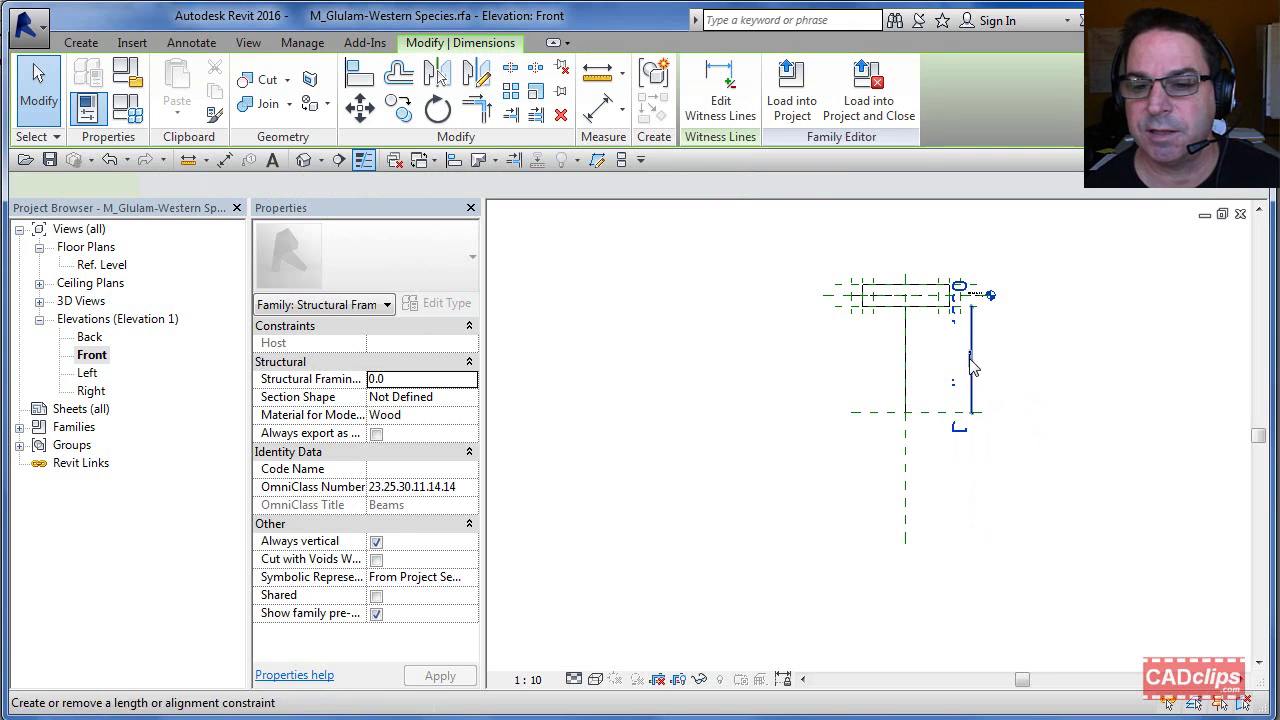
left_click(962, 322)
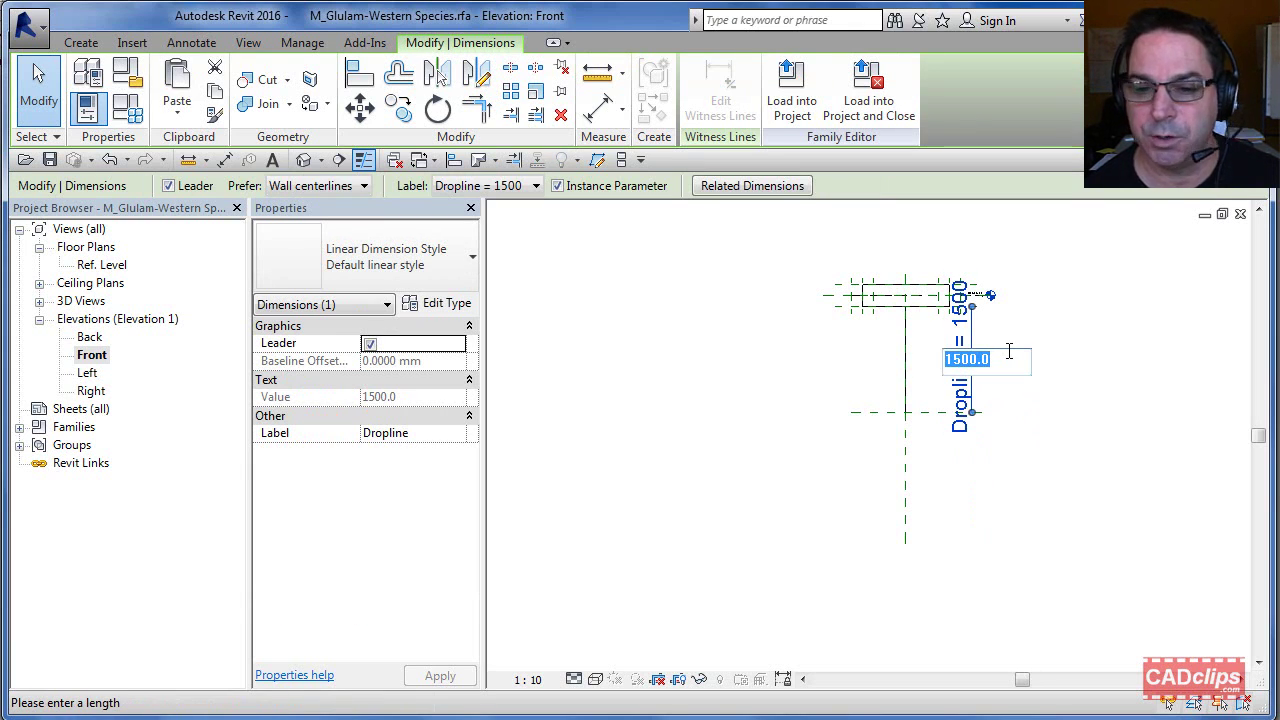
type("3000")
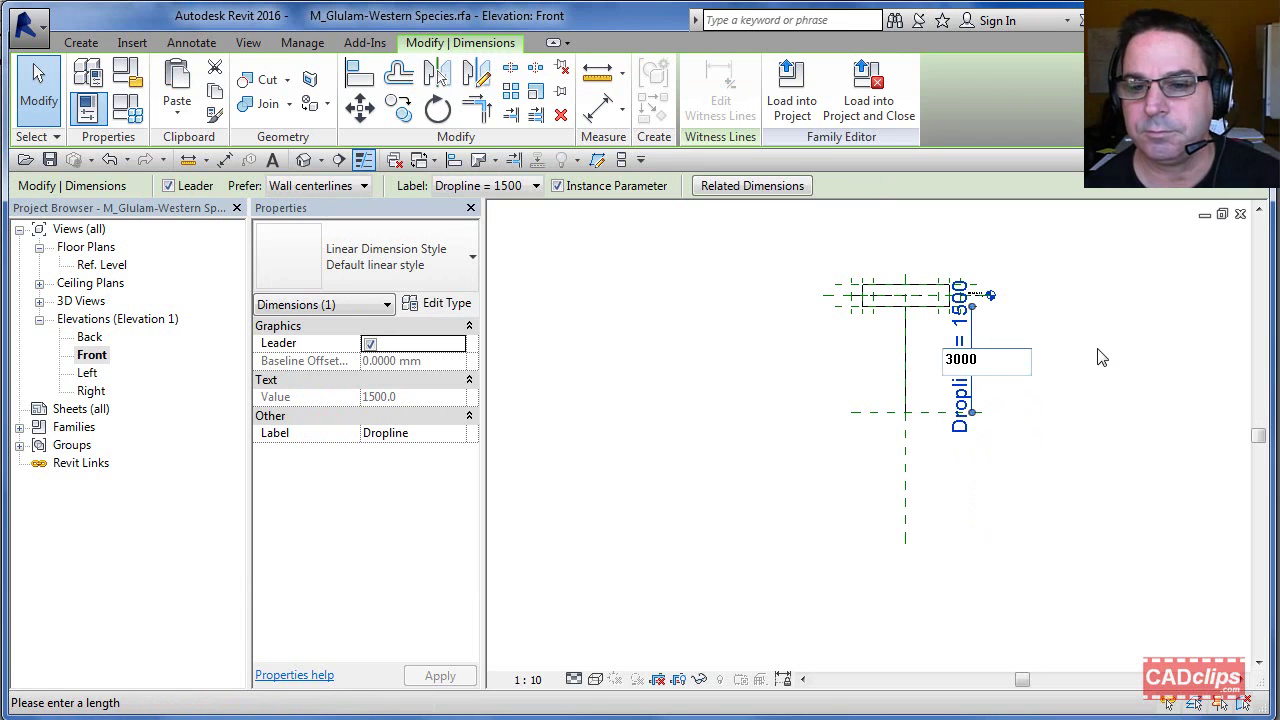
key("Return")
key("Escape")
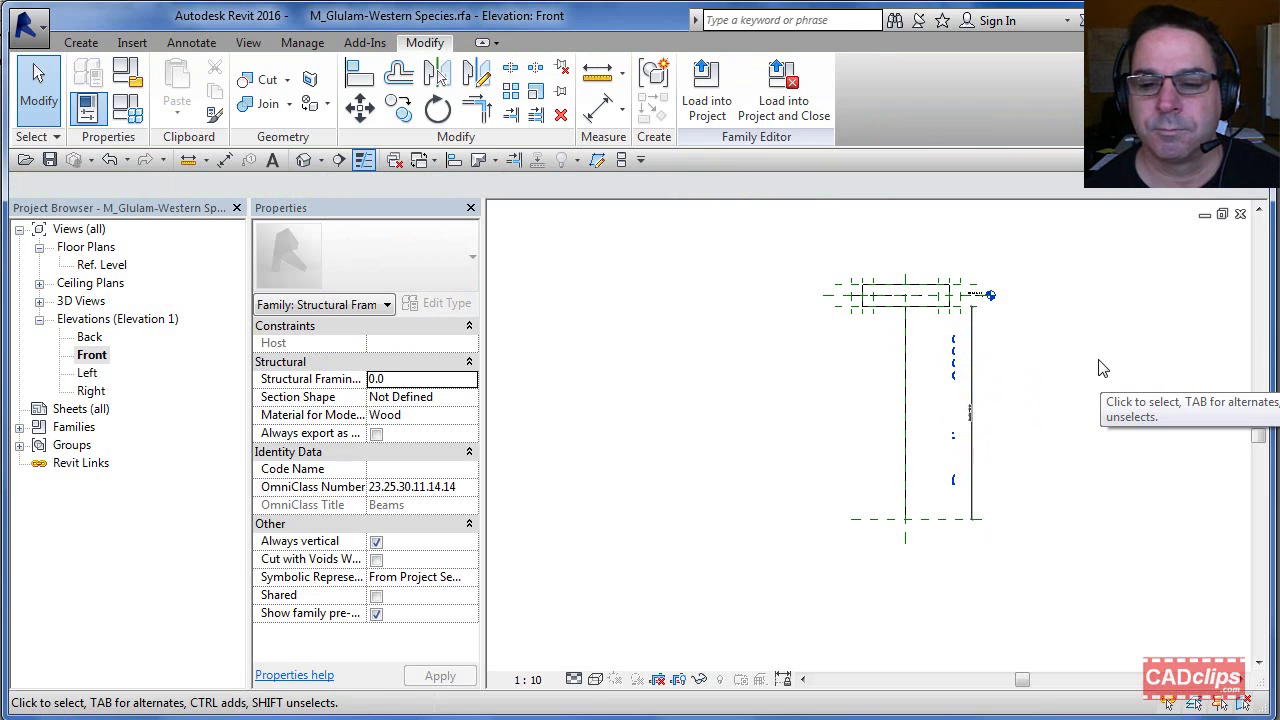
- Clear the Visible property of the new vertical model line
left_click(906, 347)
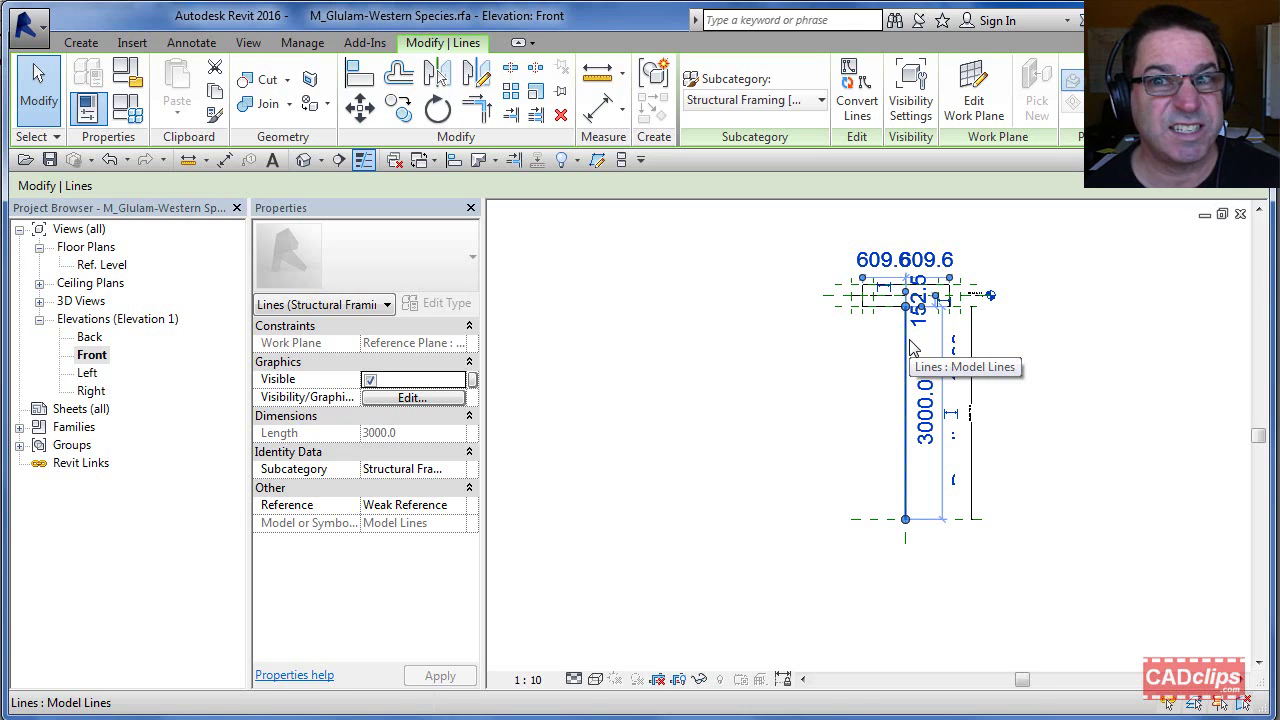
left_click(370, 380)
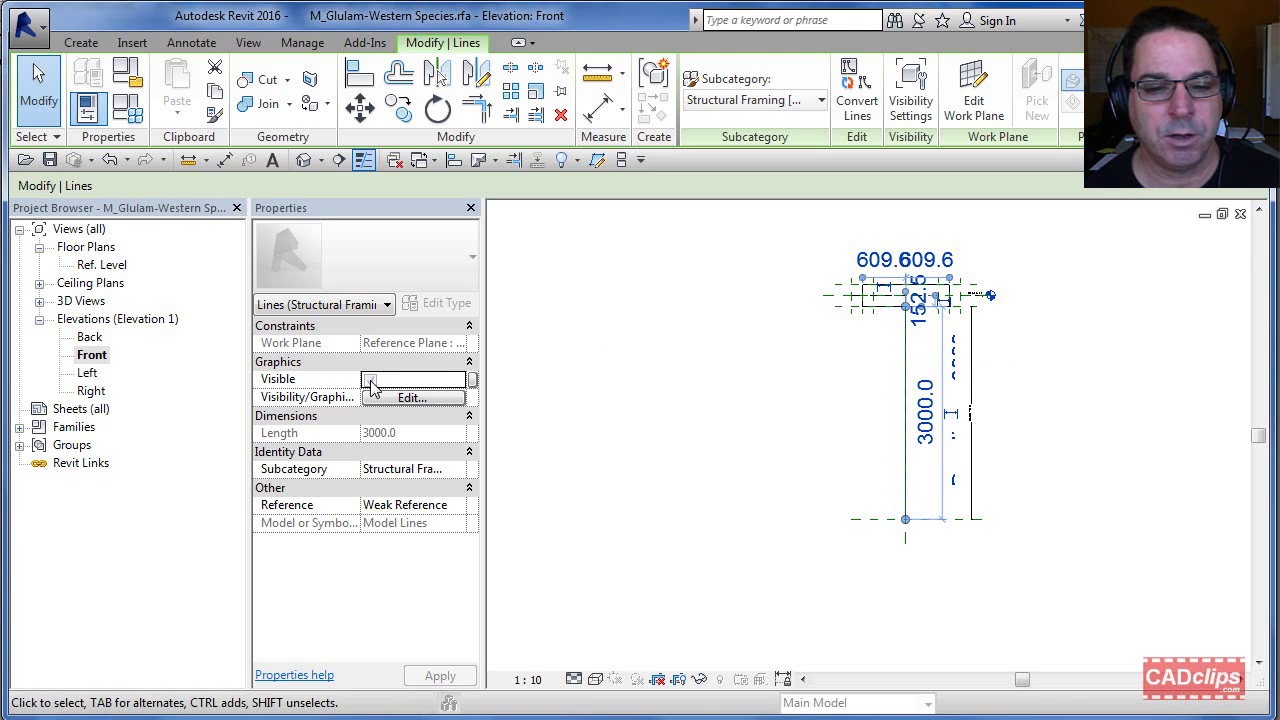
left_click(645, 383)
- Open the Ref. Level floor plan from the Project Browser
scroll(885, 411, "up", 4)
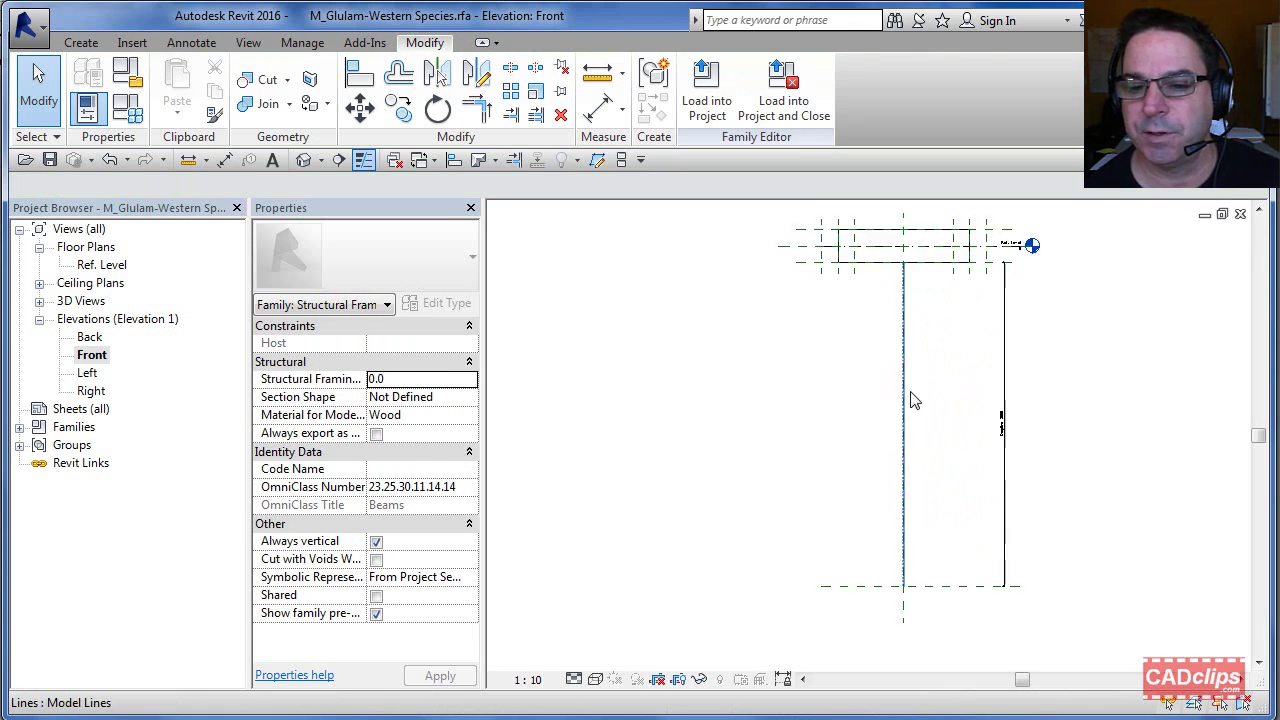
scroll(950, 410, "up", 1)
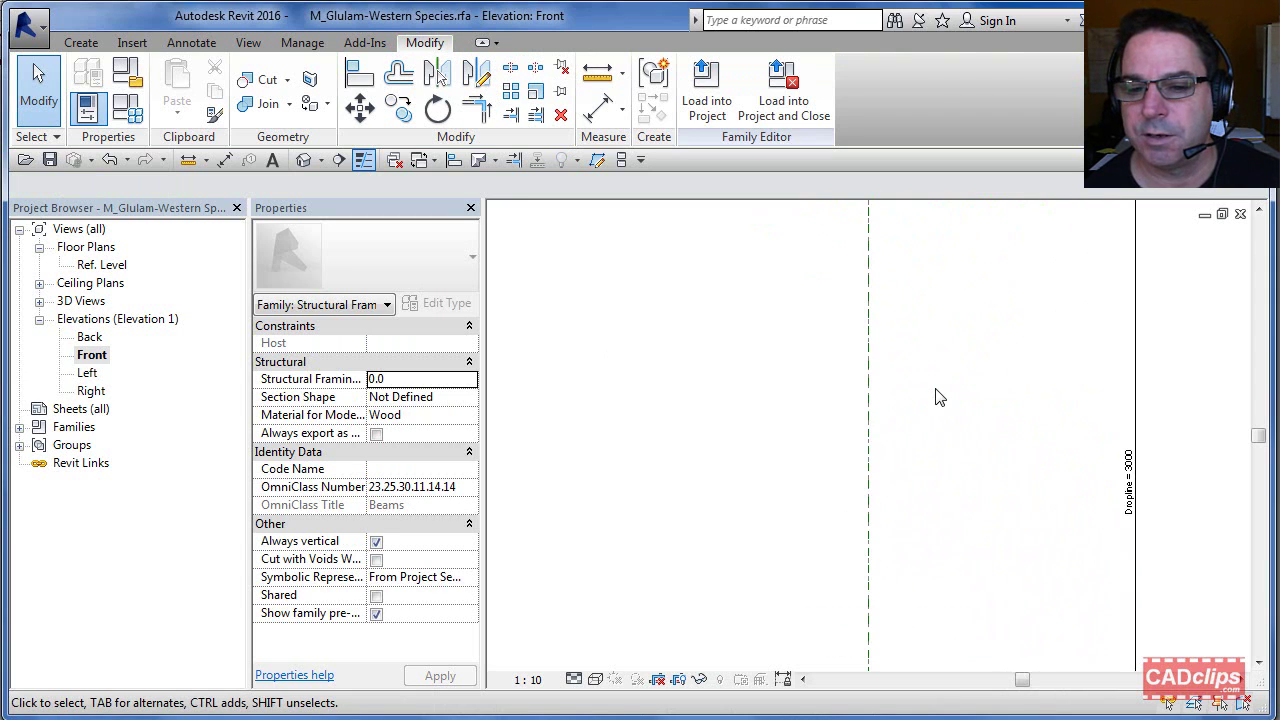
scroll(938, 398, "down", 4)
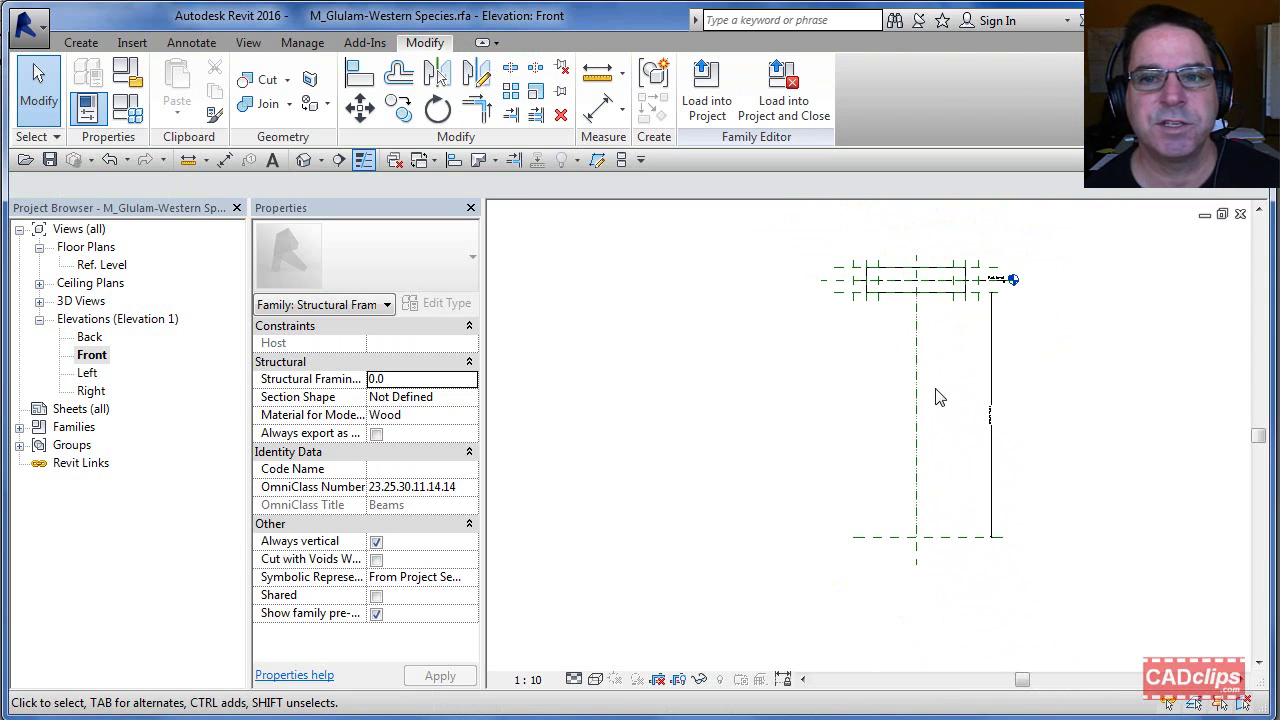
double_click(104, 265)
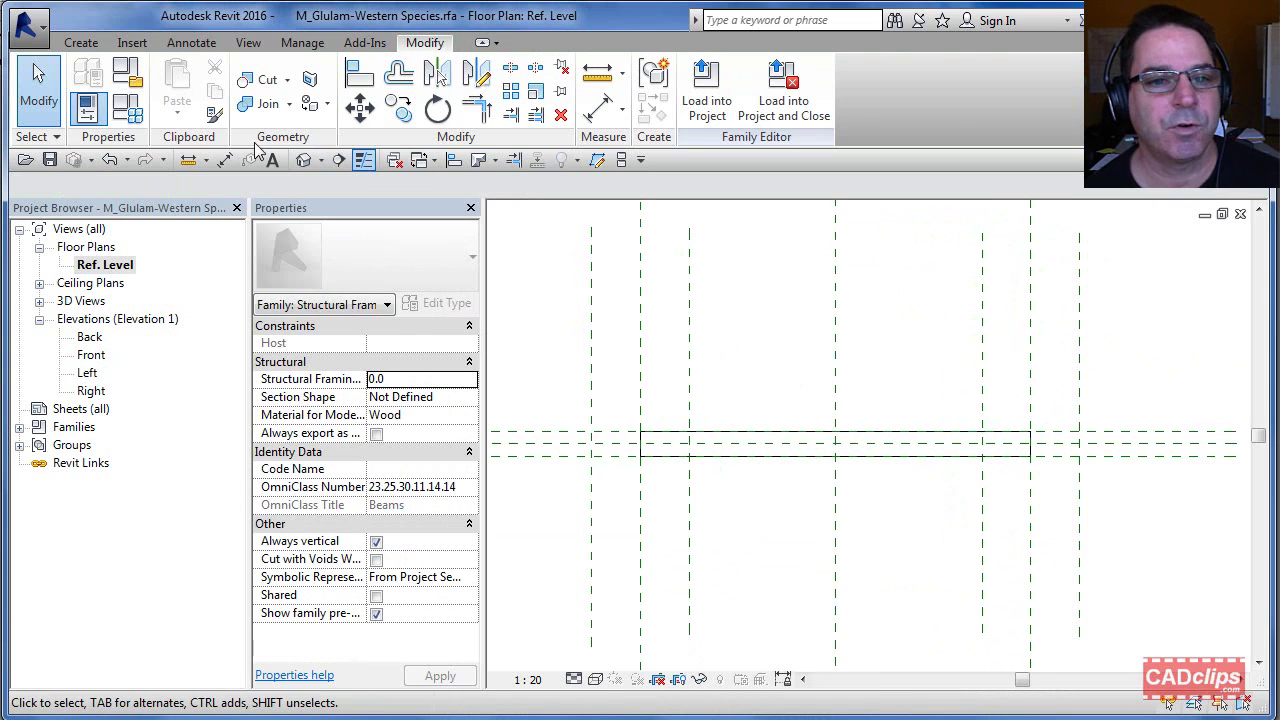
- Start a Symbolic Line with the Hidden Lines [cut] subcategory
left_click(201, 47)
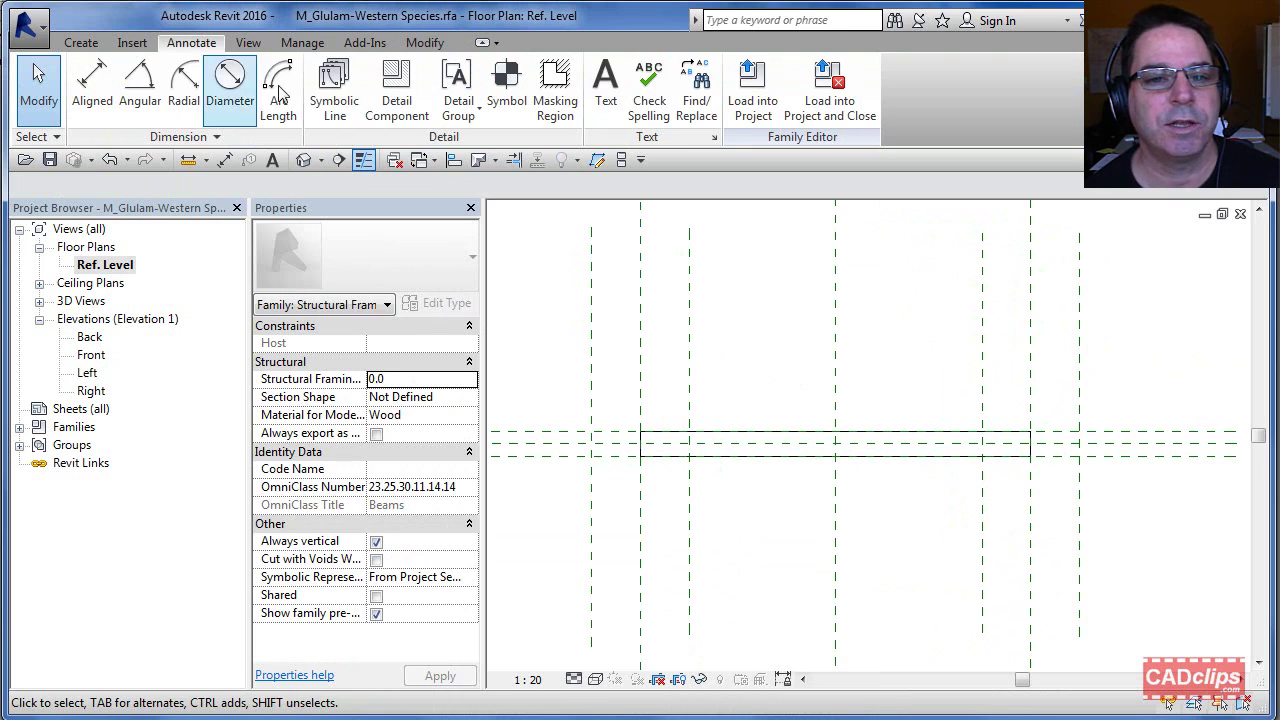
left_click(336, 98)
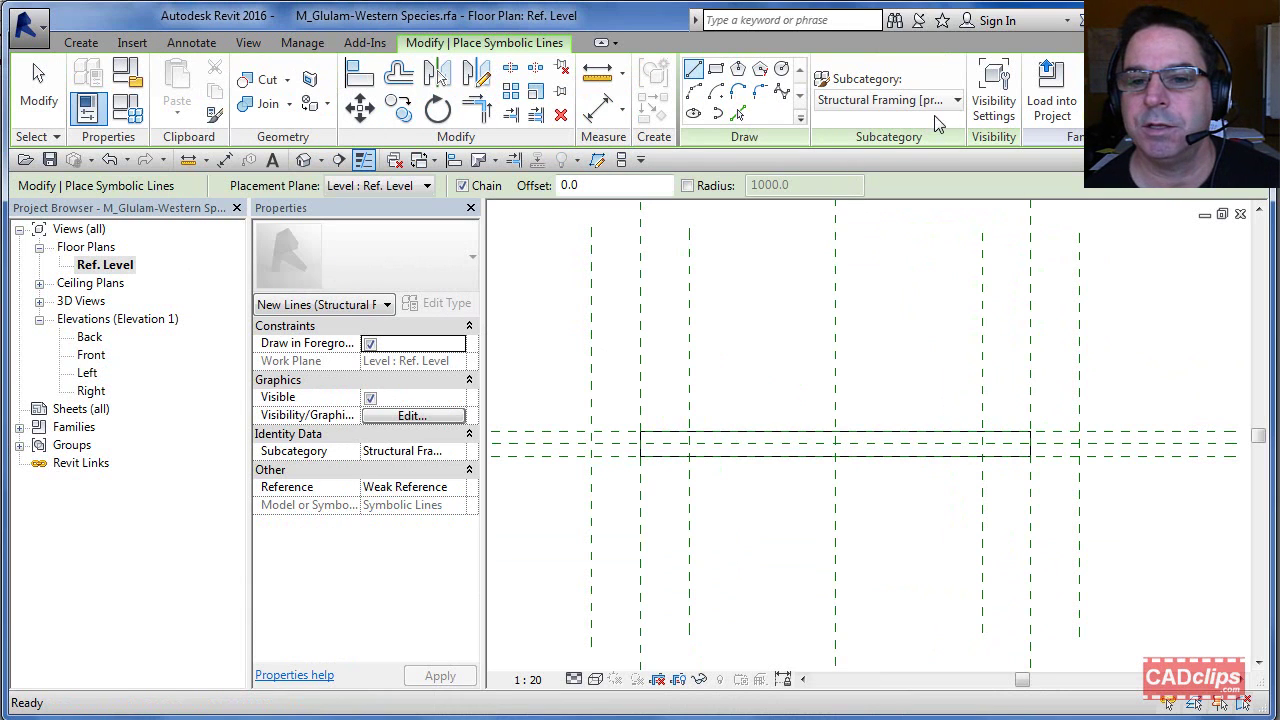
left_click(957, 100)
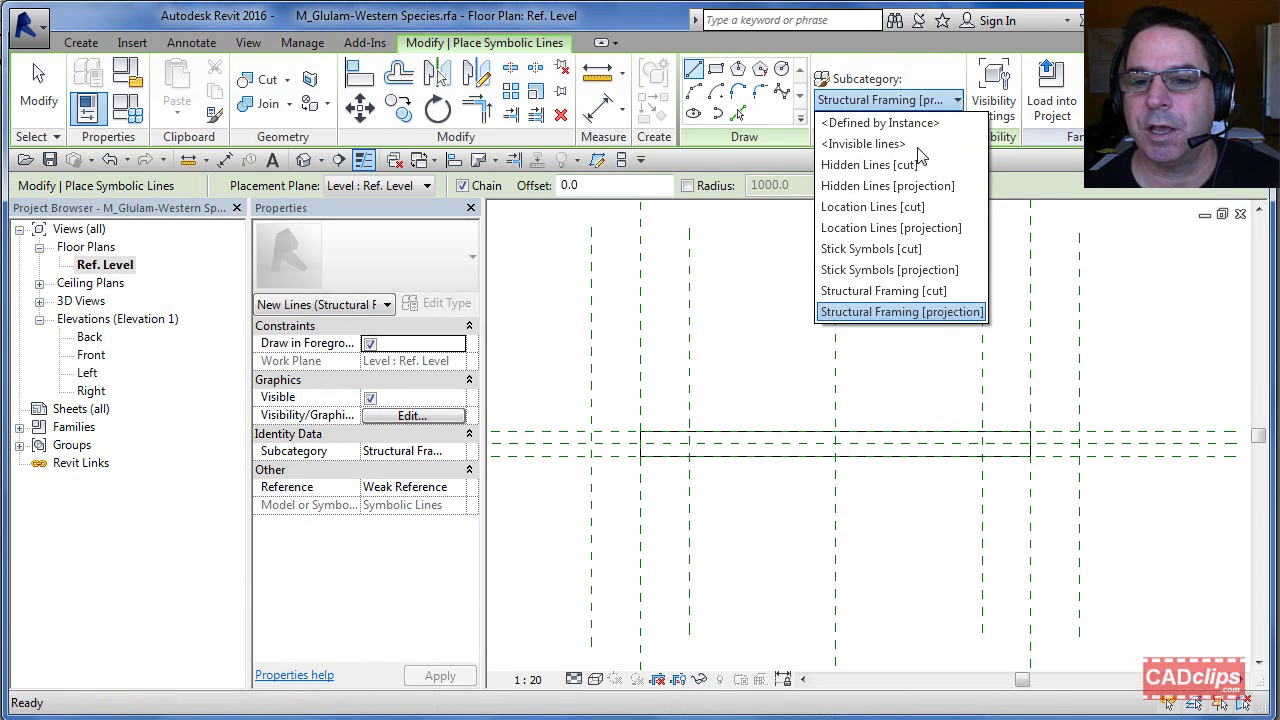
left_click(860, 166)
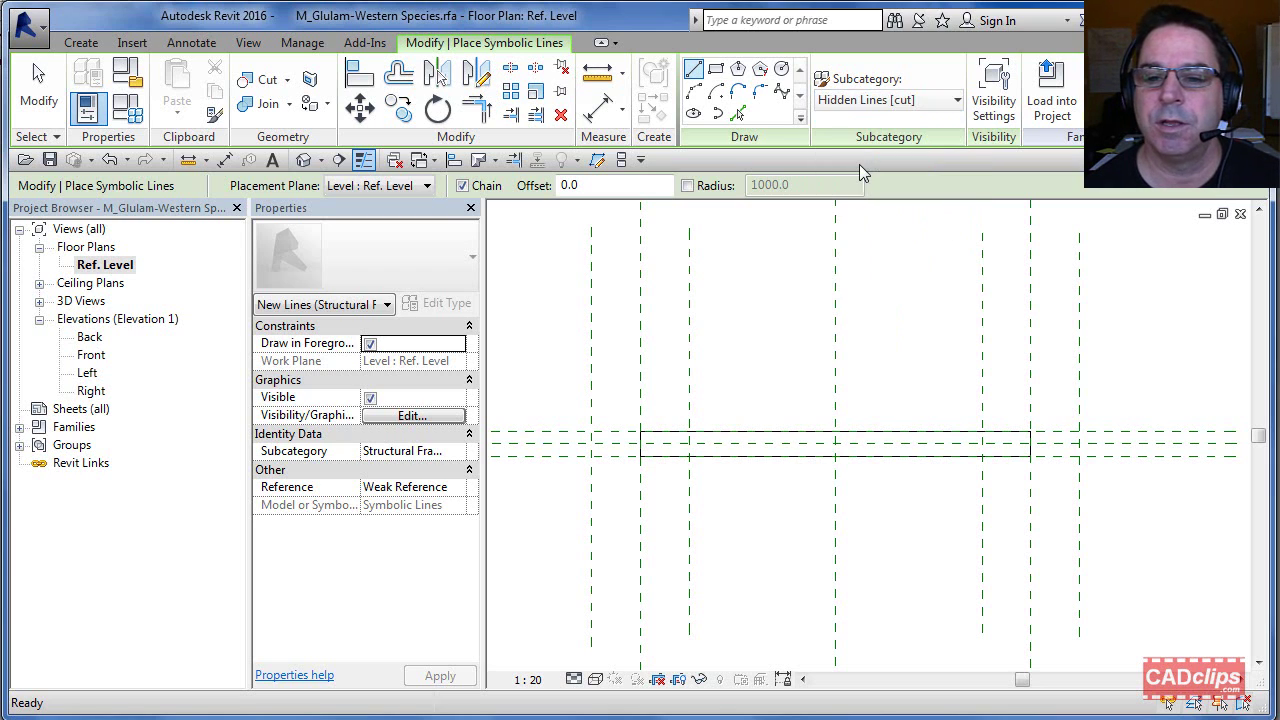
- Draw a rectangle over the beam outline and lock its top and bottom edges
left_click(717, 73)
left_click(641, 432)
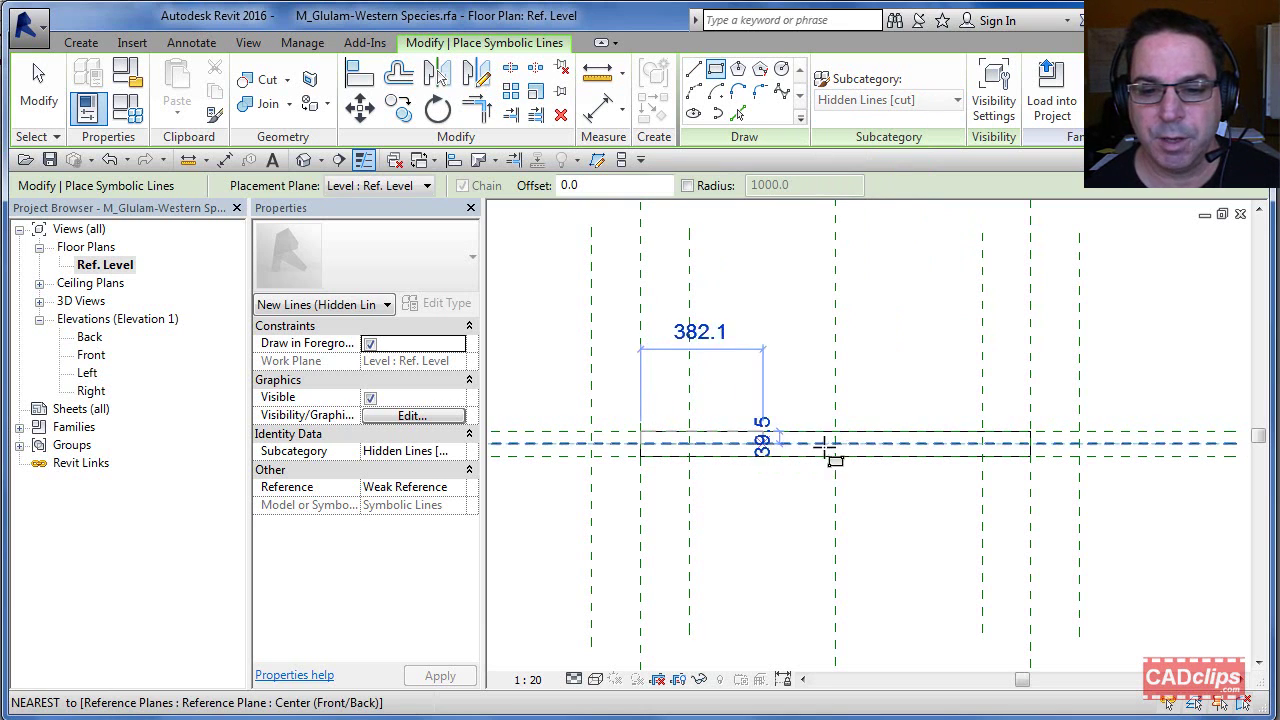
left_click(1031, 456)
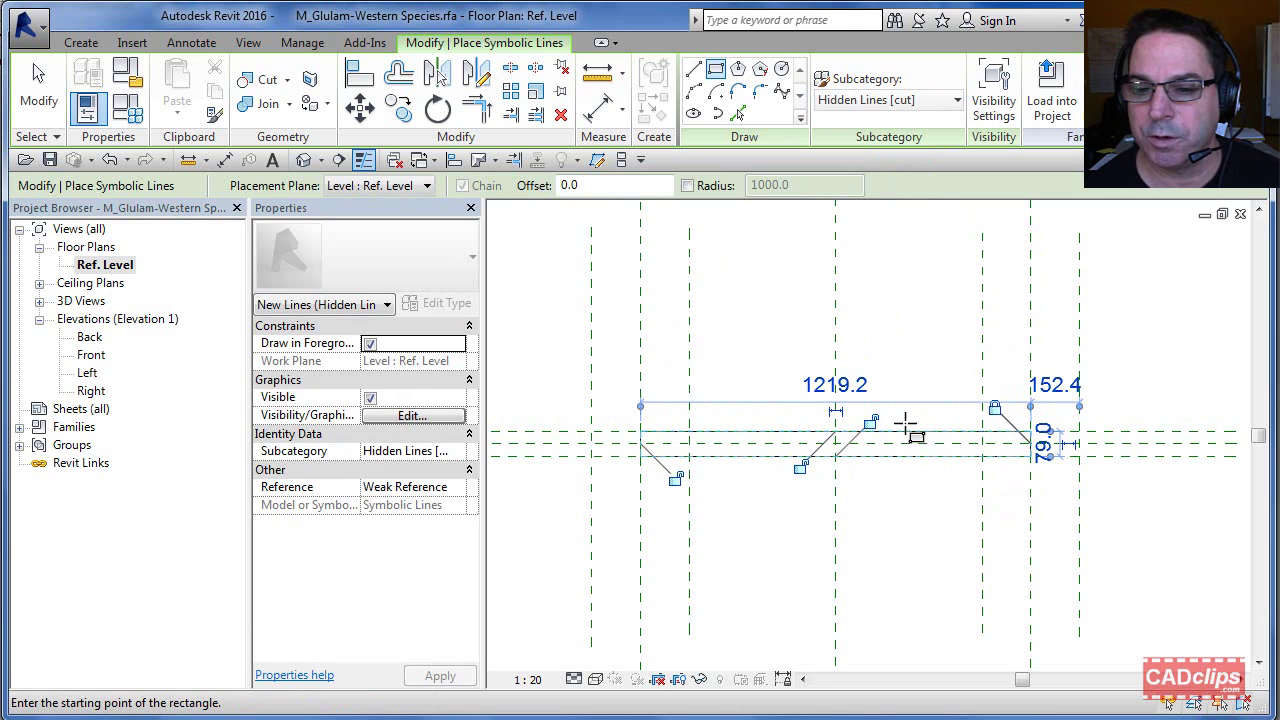
left_click(870, 422)
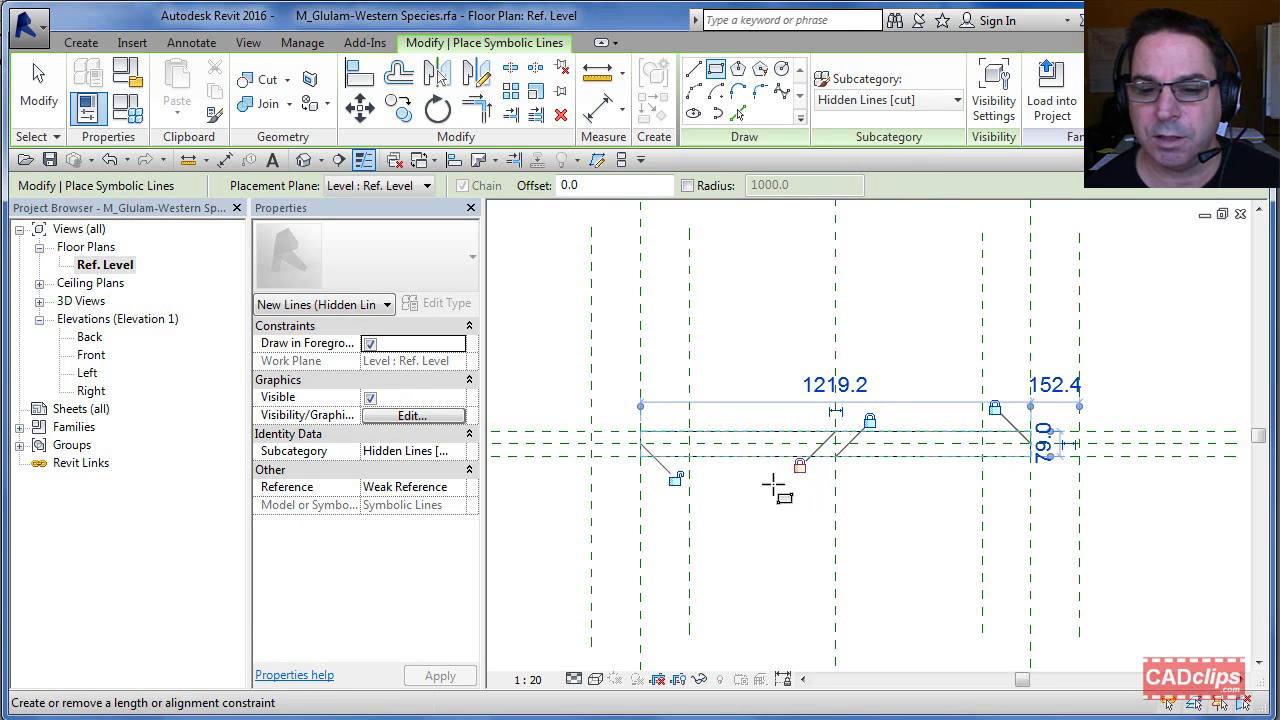
left_click(676, 479)
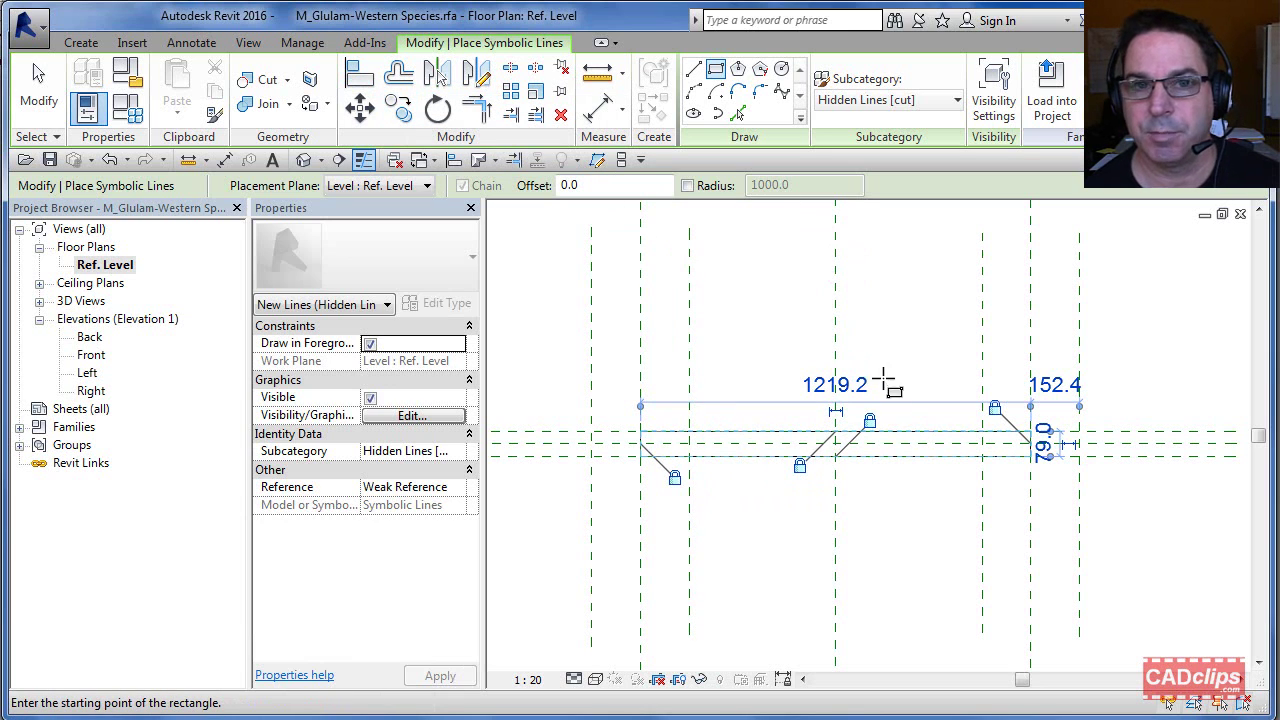
key("Escape")
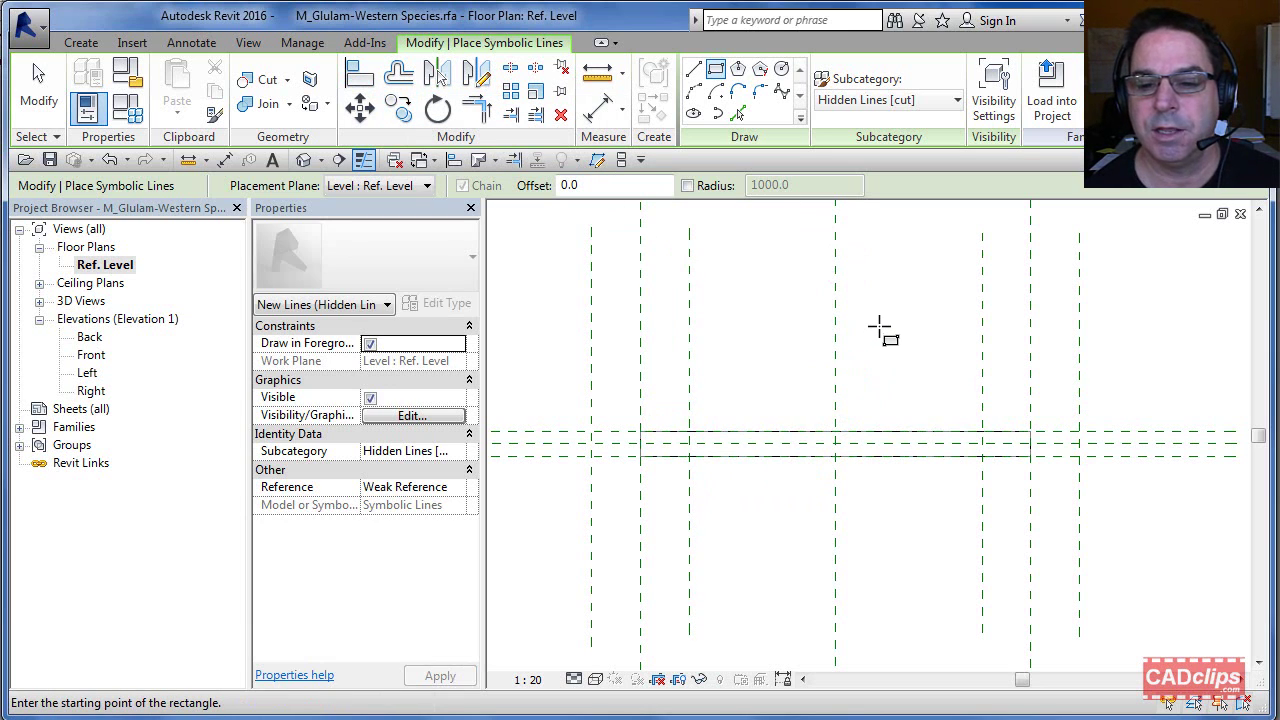
- Exit the symbolic line tool and confirm the work plane stays Level : Ref. Level
key("Escape")
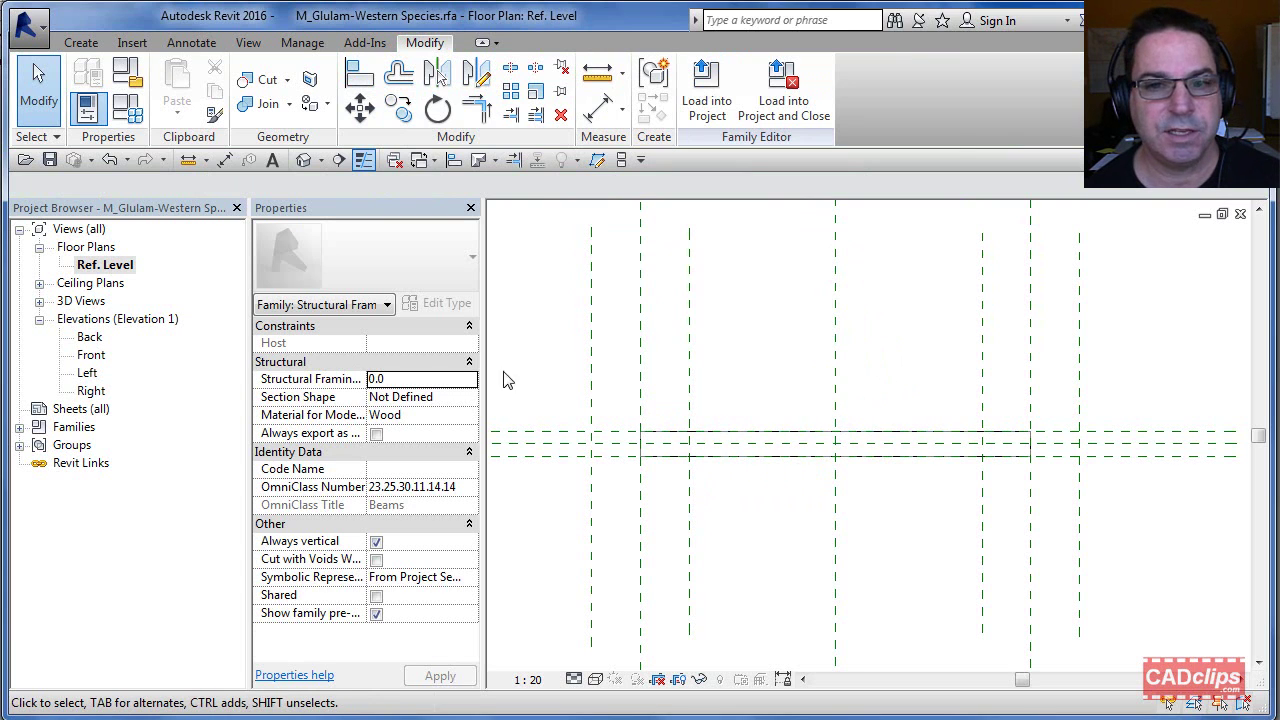
left_click(81, 43)
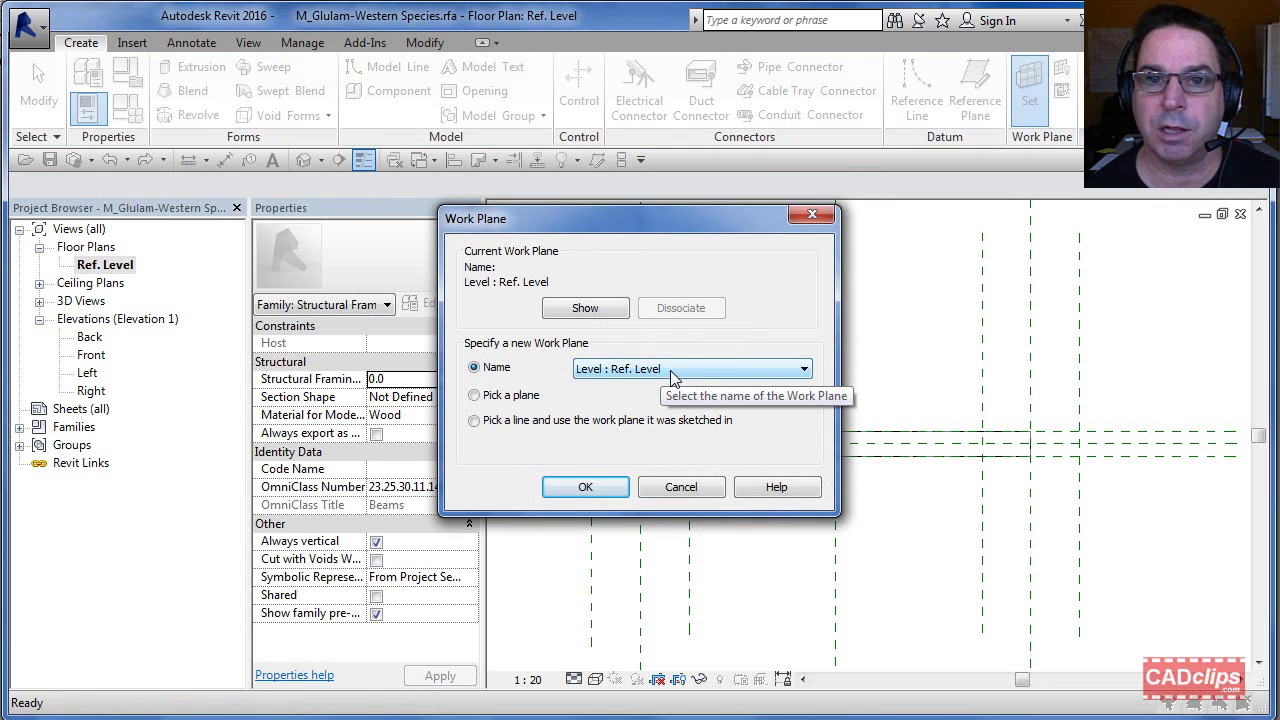
key("Return")
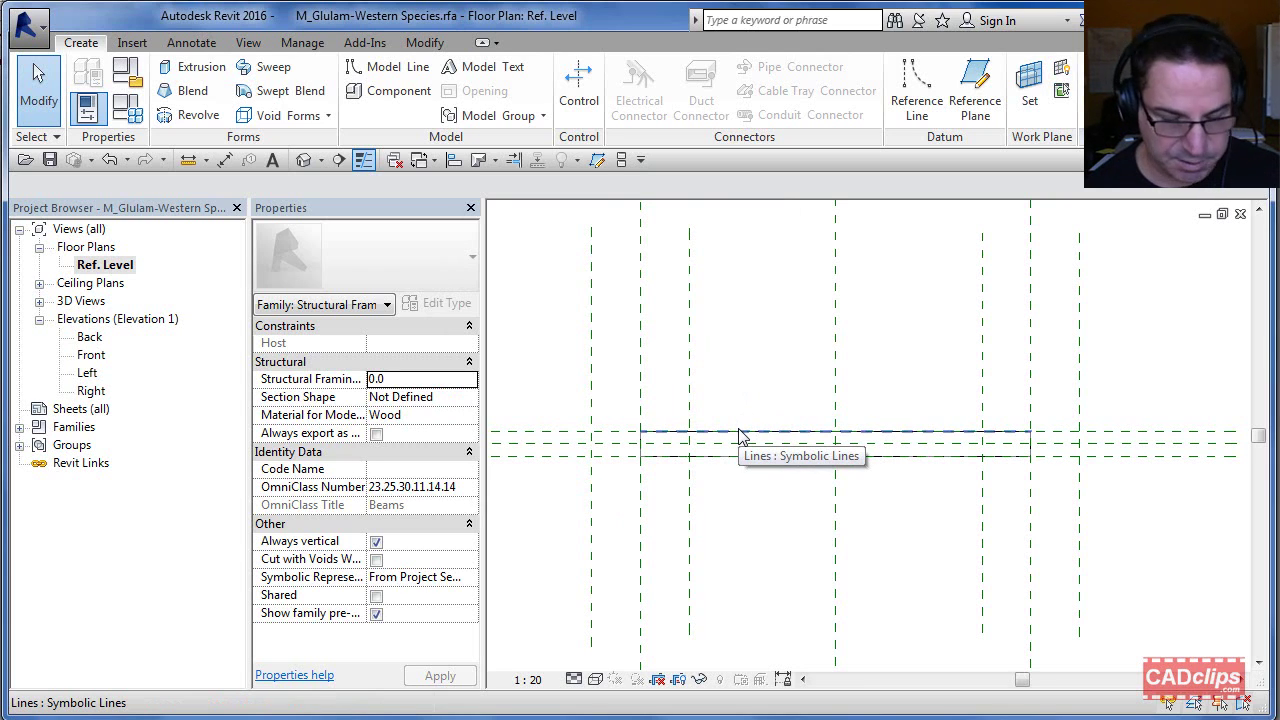
- Make the hidden-line rectangle visible at Medium and Fine detail levels as well as Coarse
key("Tab")
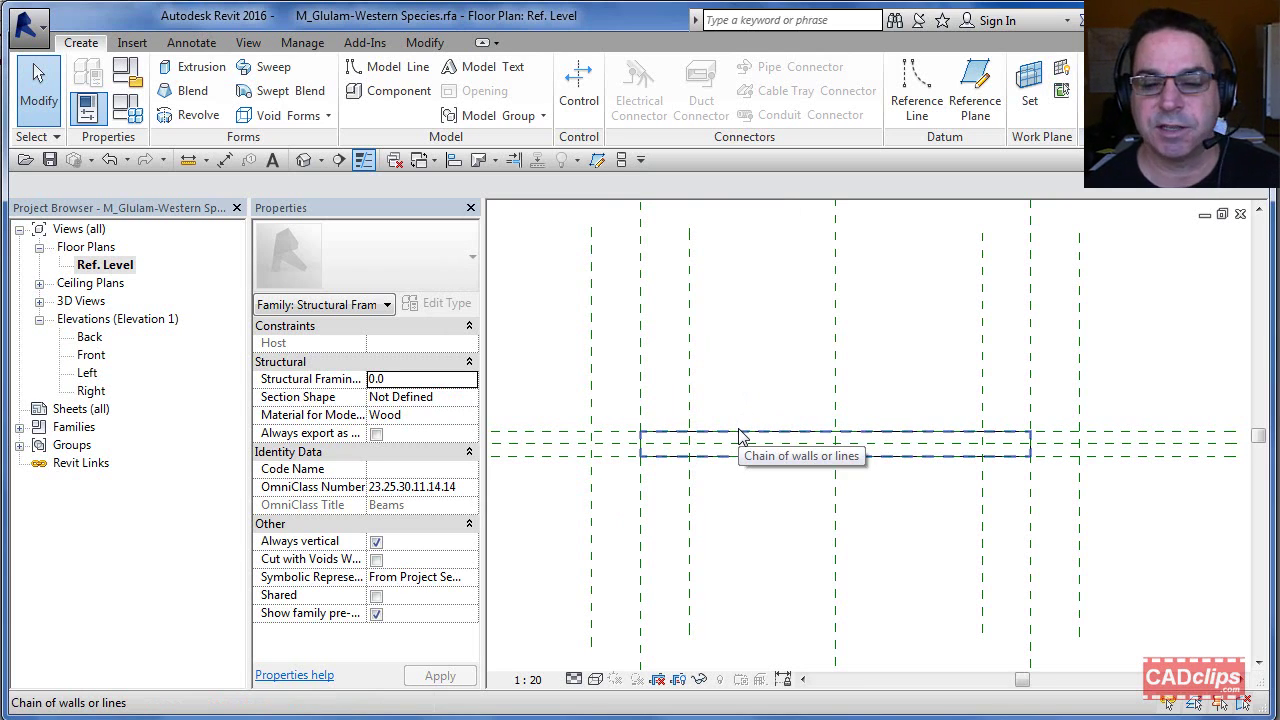
left_click(740, 435)
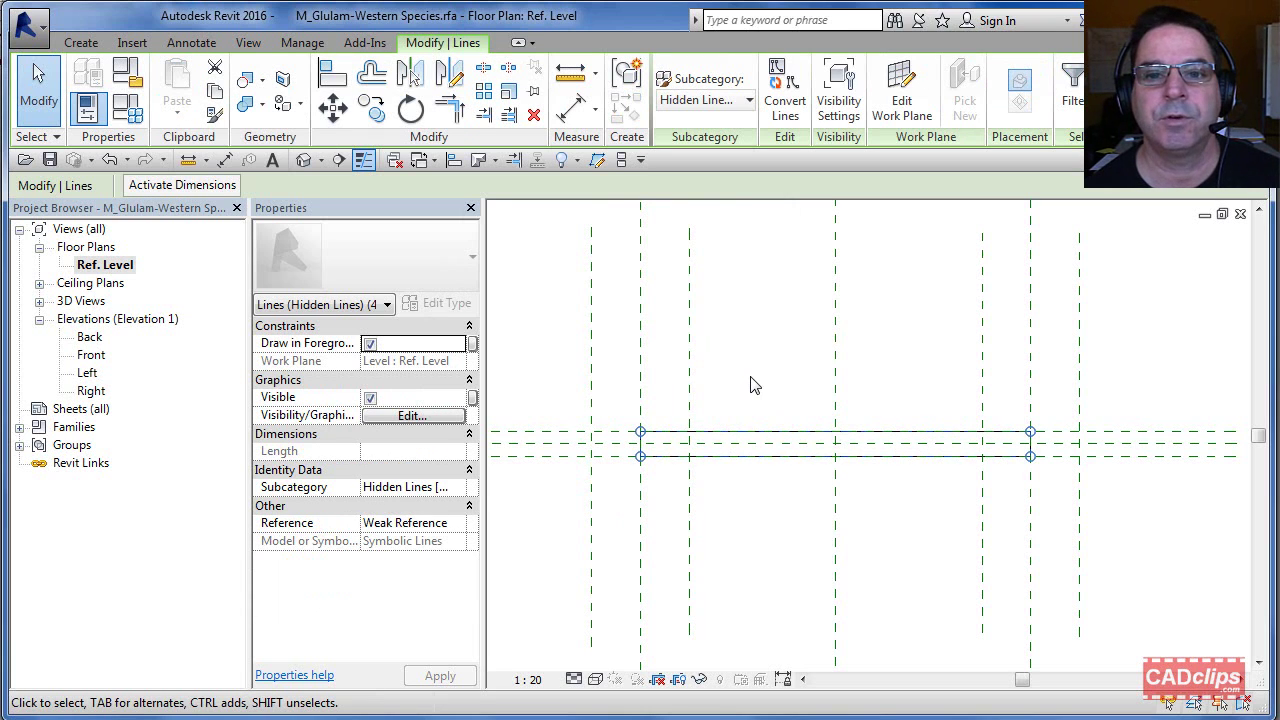
left_click(440, 416)
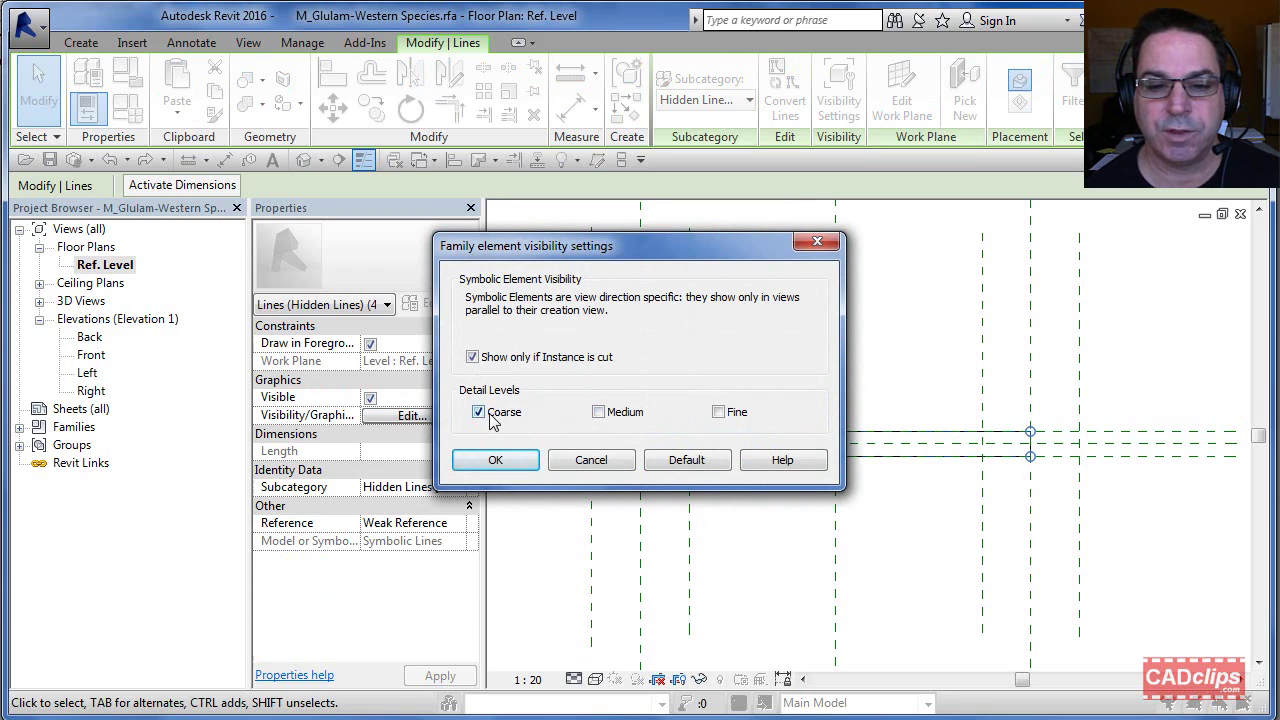
left_click(598, 412)
left_click(718, 412)
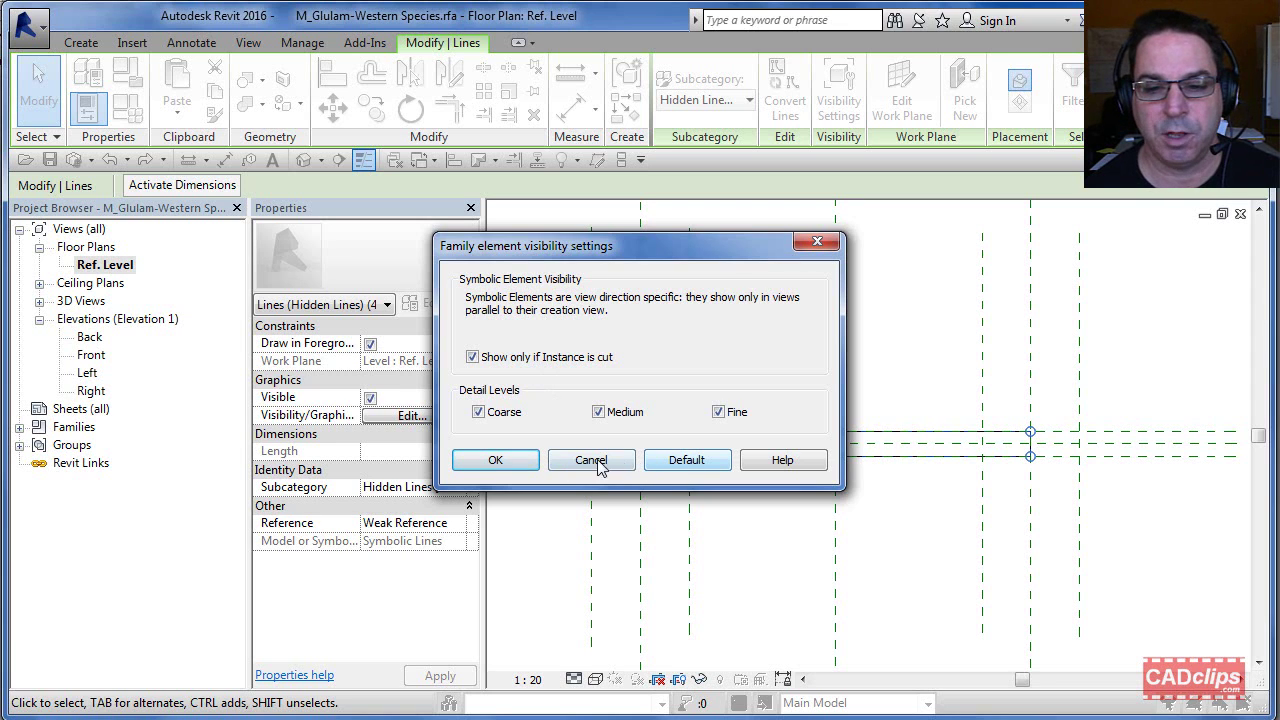
left_click(510, 460)
left_click(759, 377)
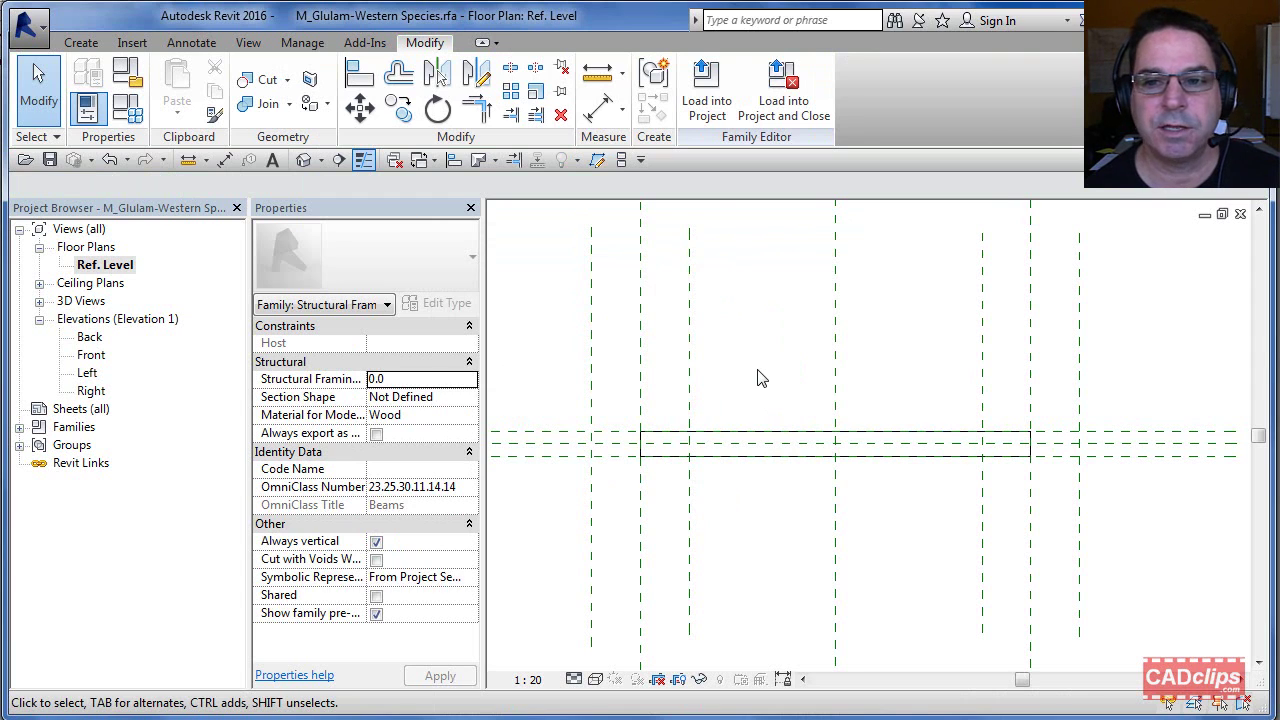
- Load the beam family into Project1, overwriting the existing version
left_click(707, 95)
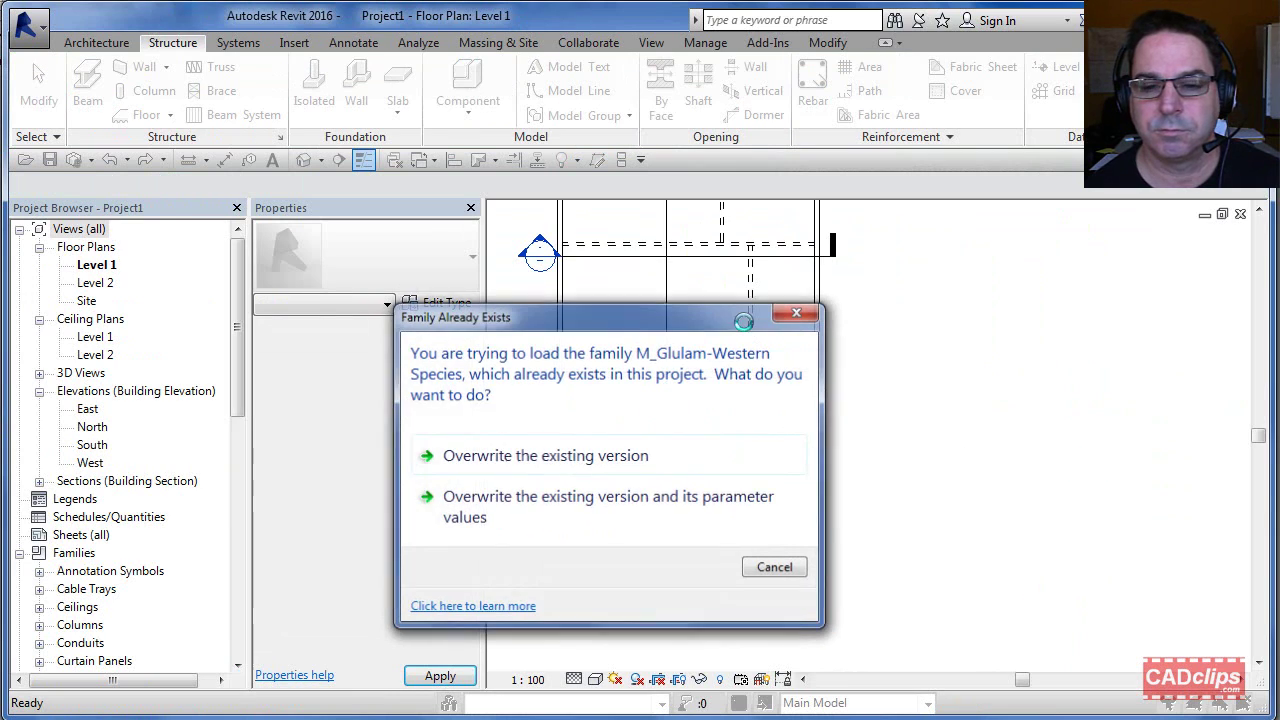
left_click(525, 455)
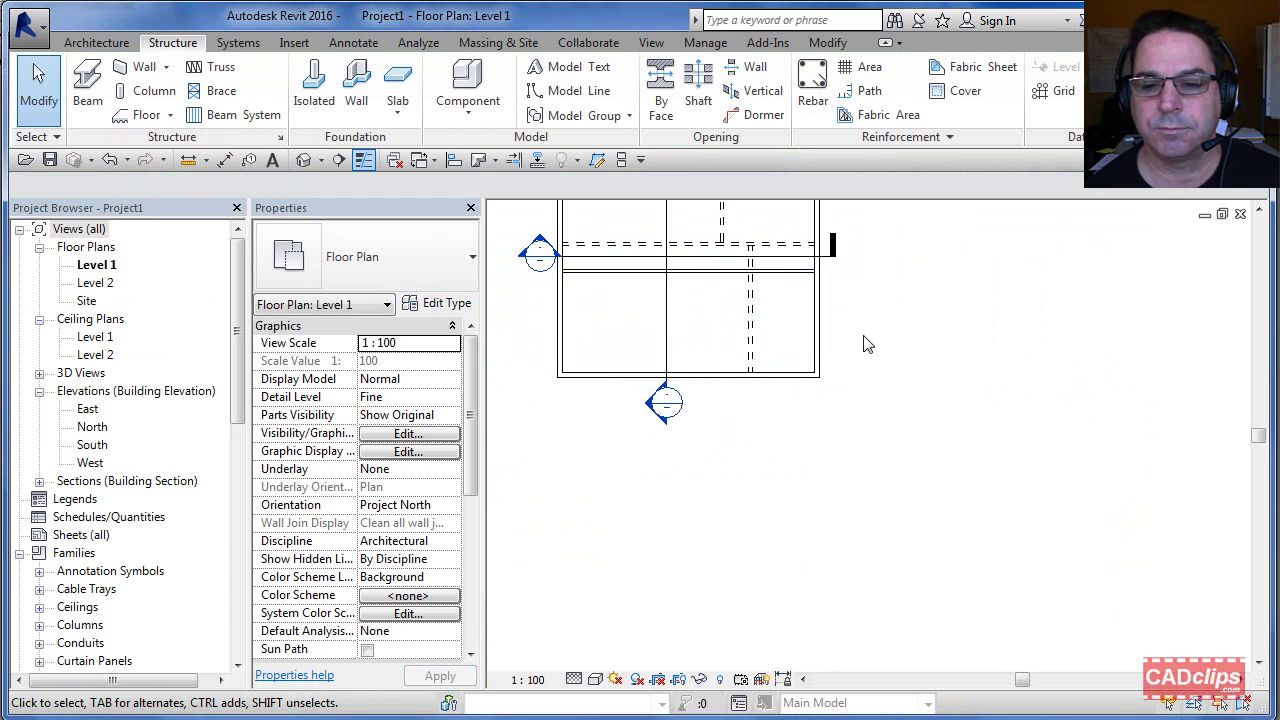
middle_click_drag(866, 346, 937, 417)
scroll(731, 404, "up", 3)
- Select the glulam beam in the plan and reopen its family for editing
middle_click_drag(734, 403, 786, 463)
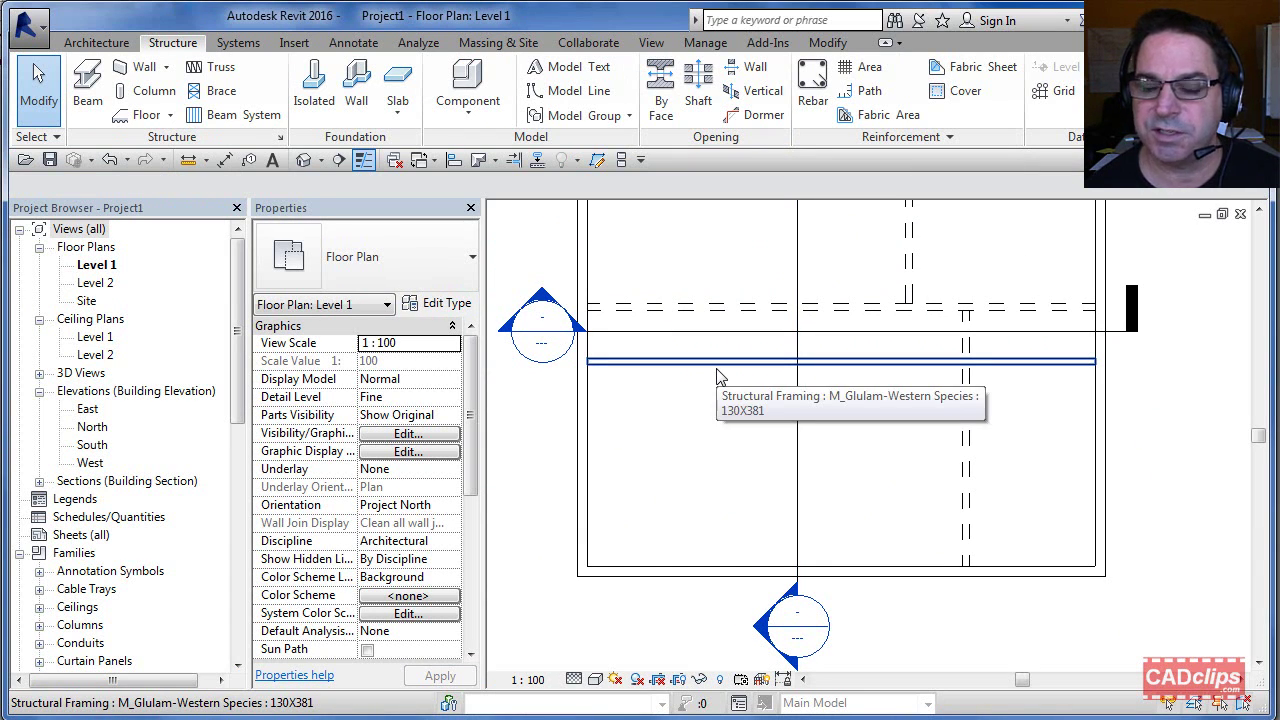
scroll(717, 376, "down", 3)
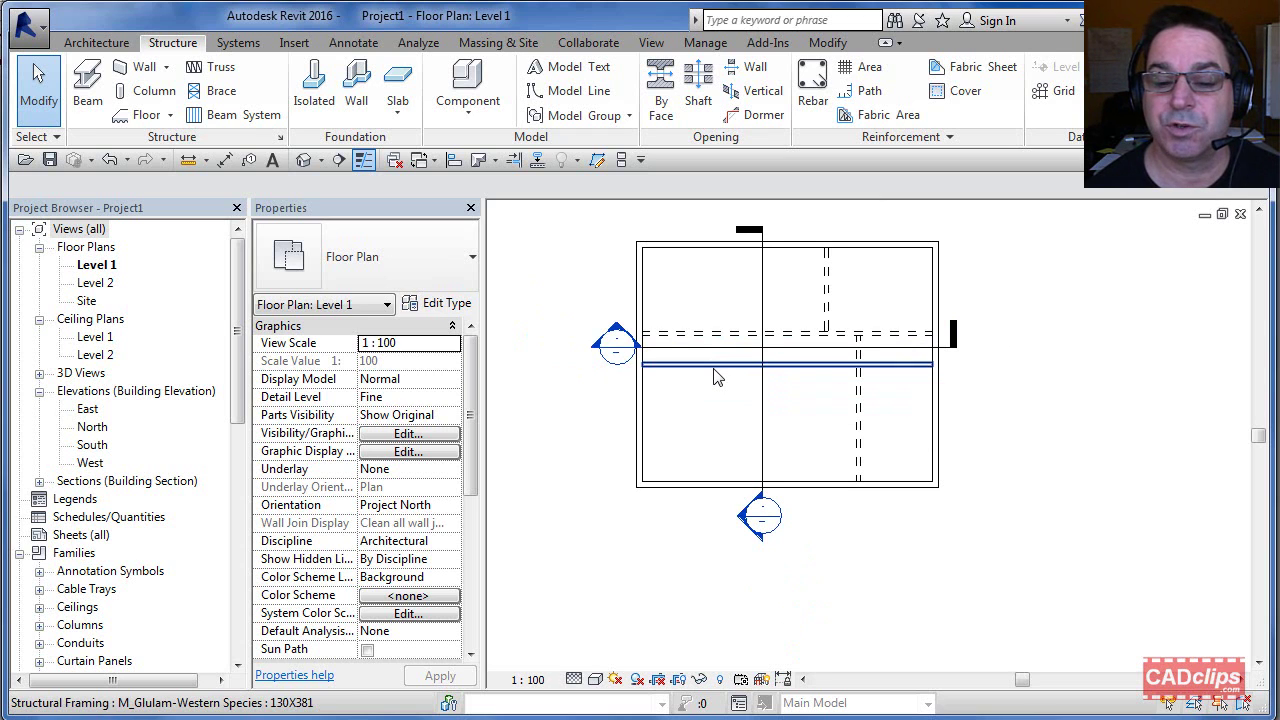
left_click(714, 370)
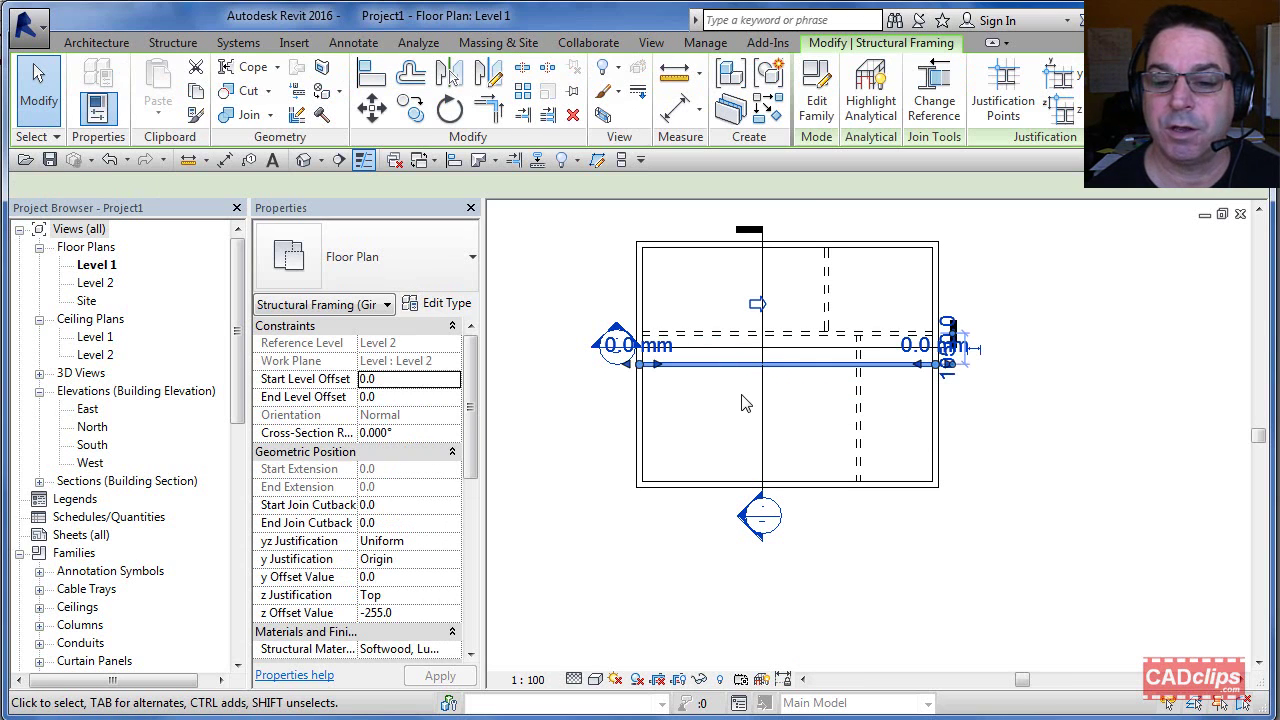
left_click(816, 105)
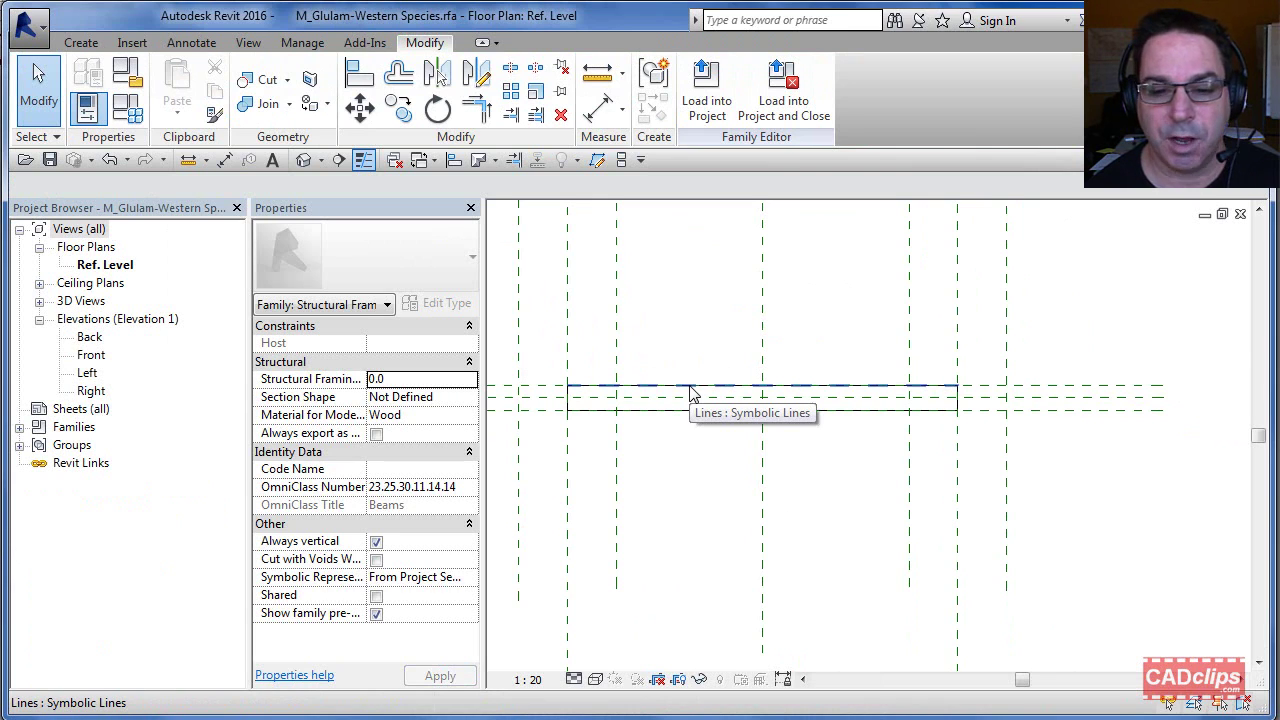
- In the Default 3D View, uncheck the sweep's When cut in Plan/RCP visibility
key("Tab")
key("Tab")
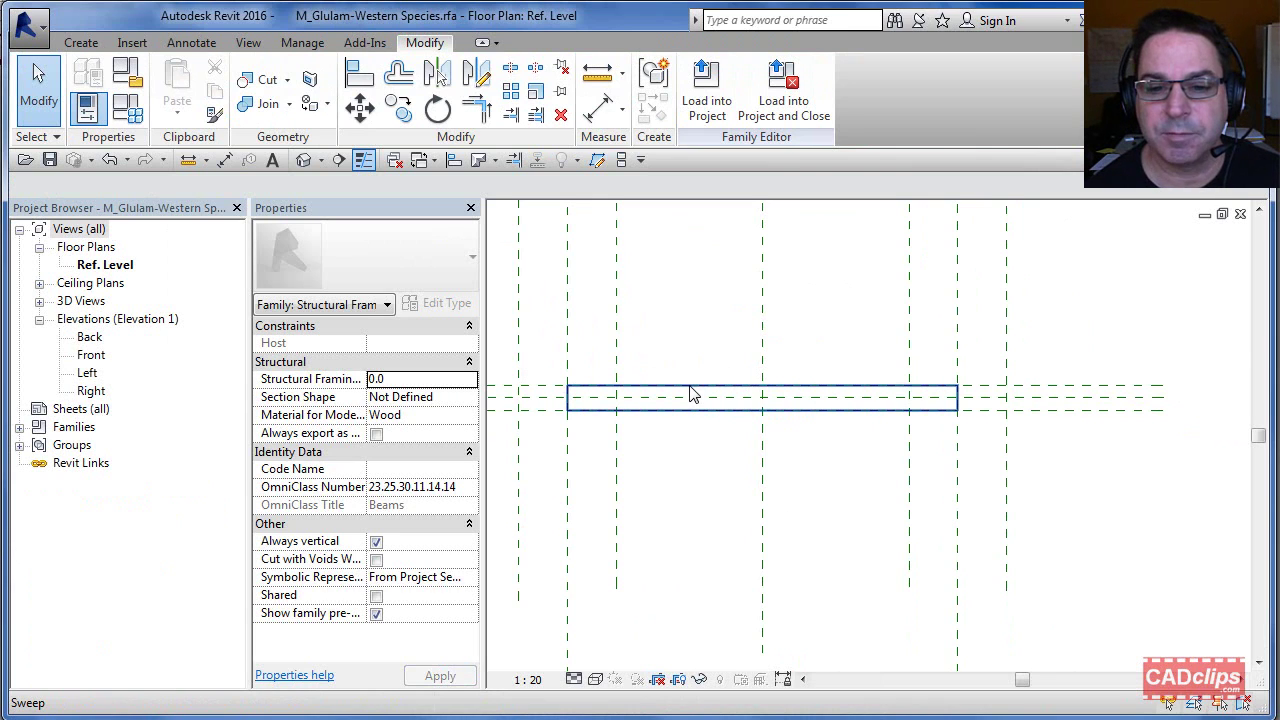
left_click(303, 160)
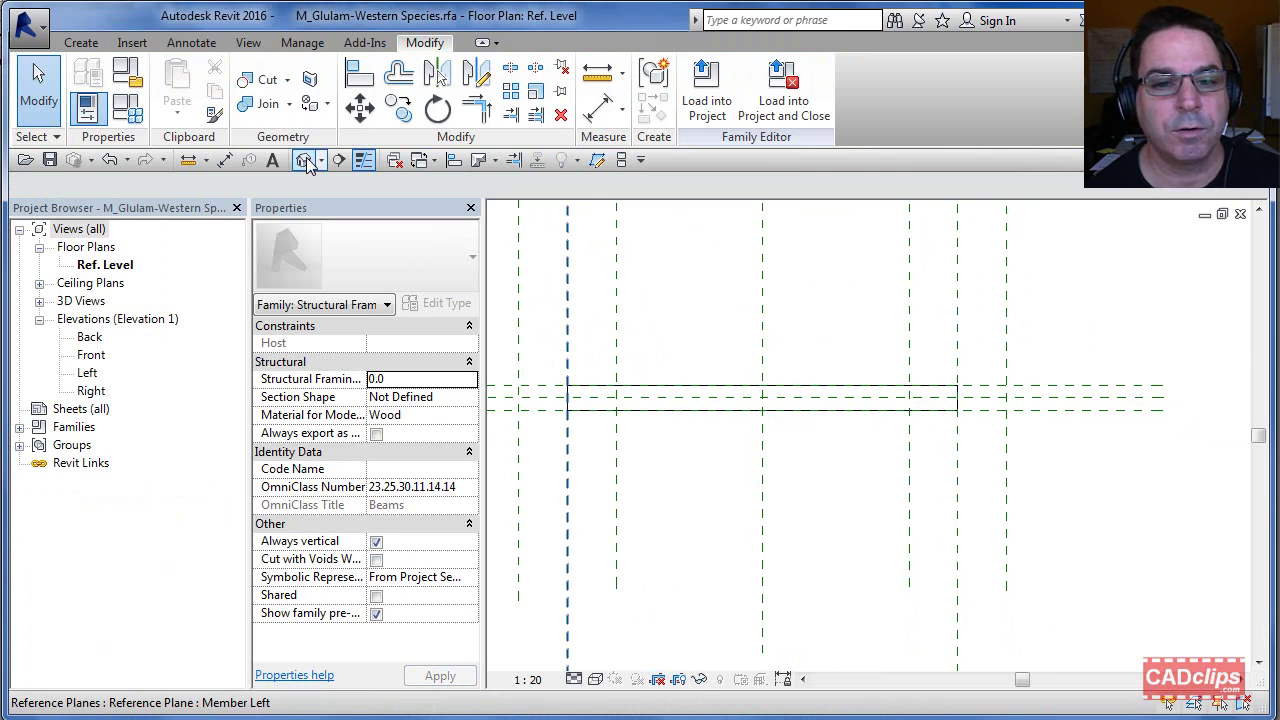
scroll(815, 335, "up", 3)
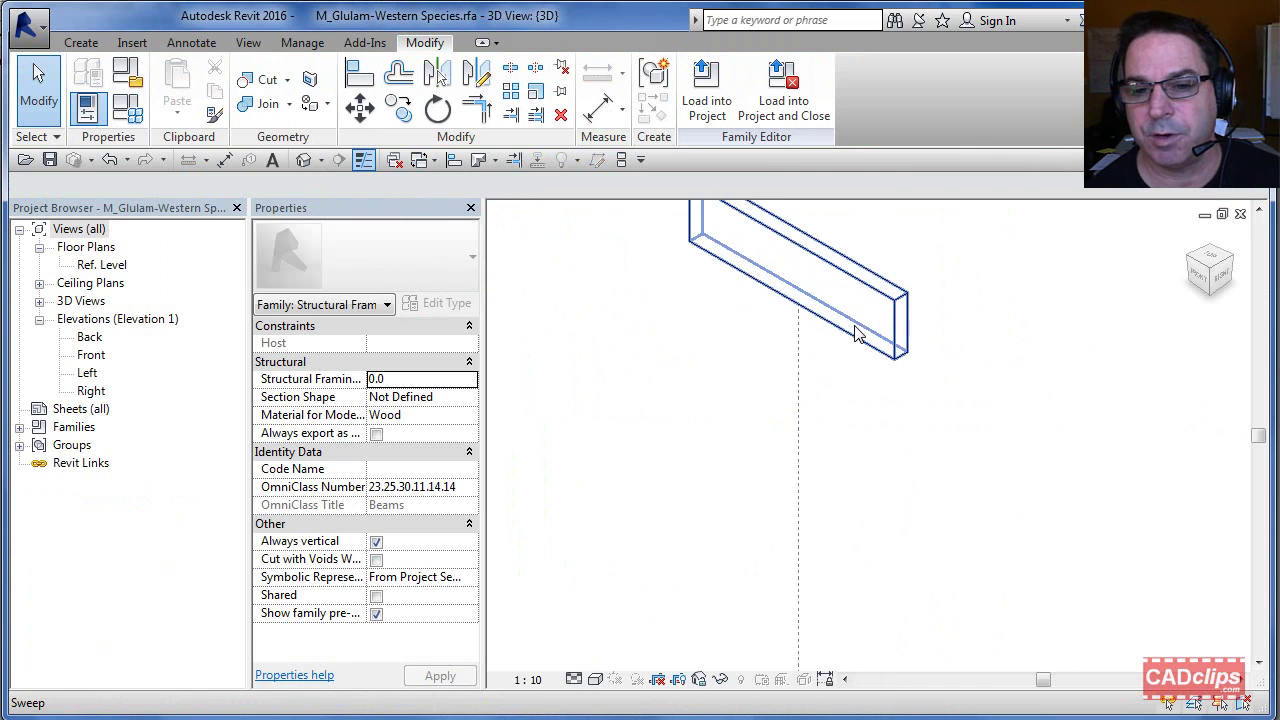
middle_click_drag(815, 335, 817, 395)
left_click(808, 356)
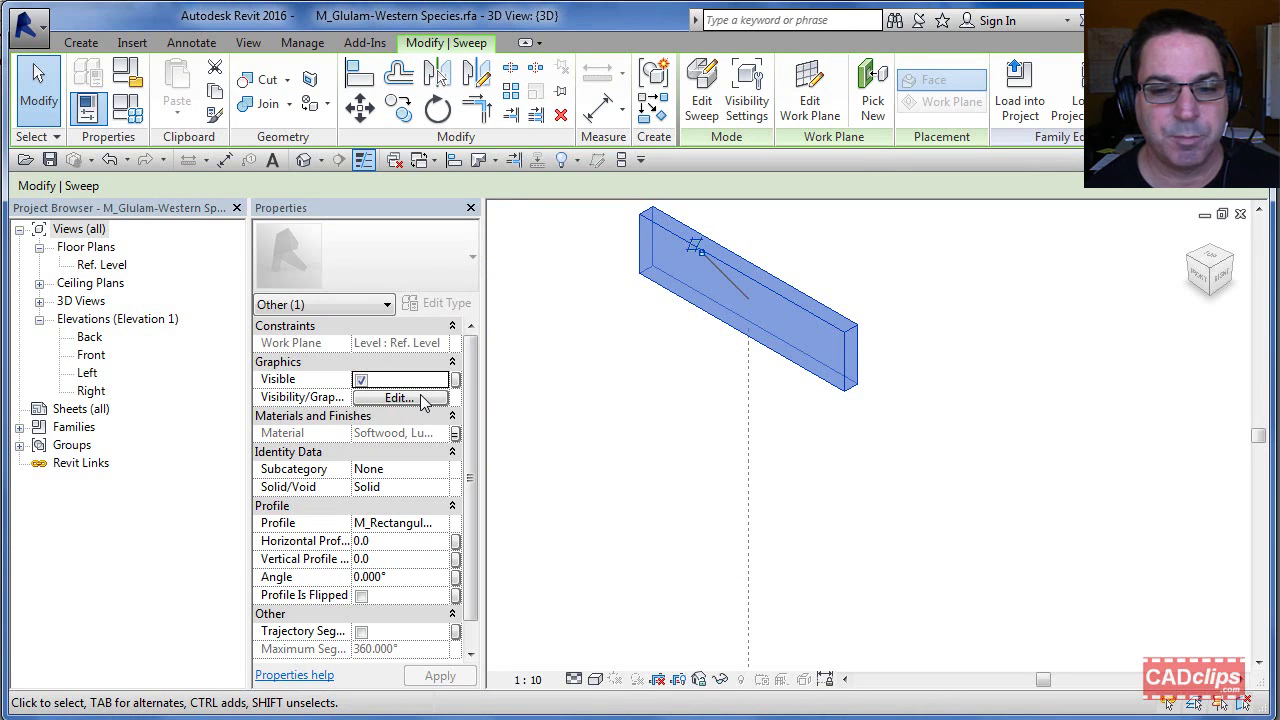
left_click(421, 398)
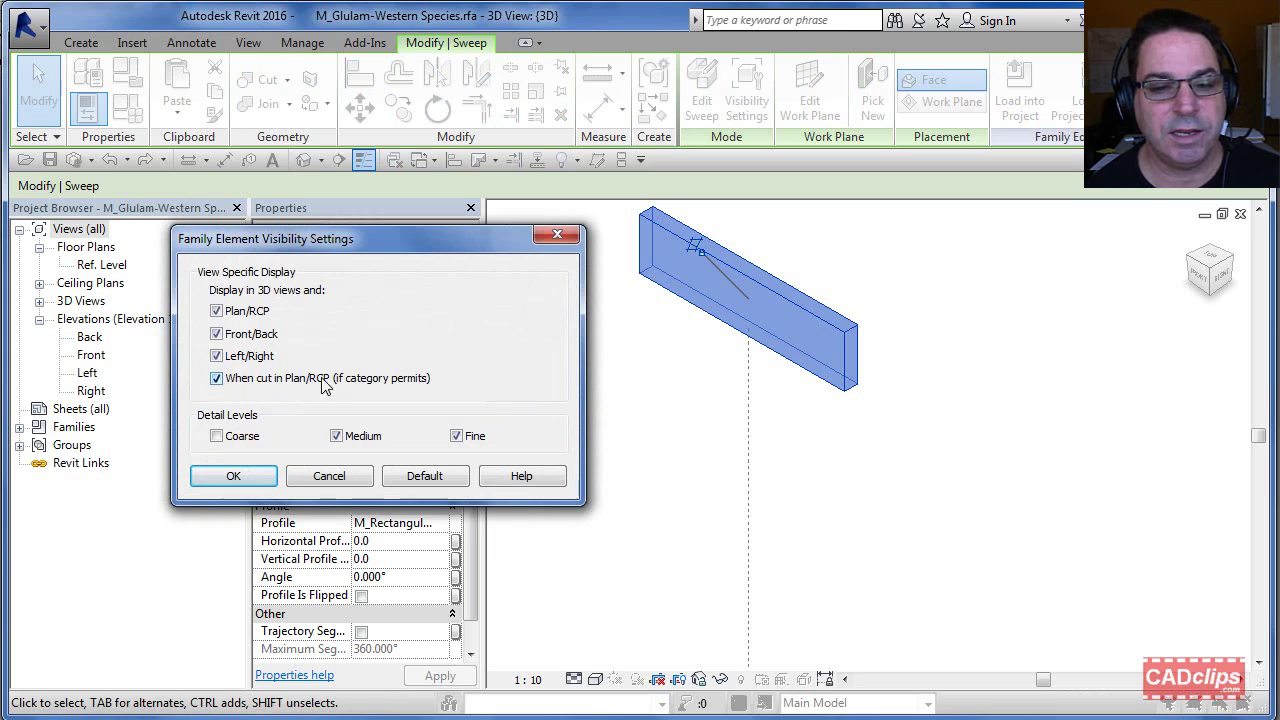
left_click(216, 378)
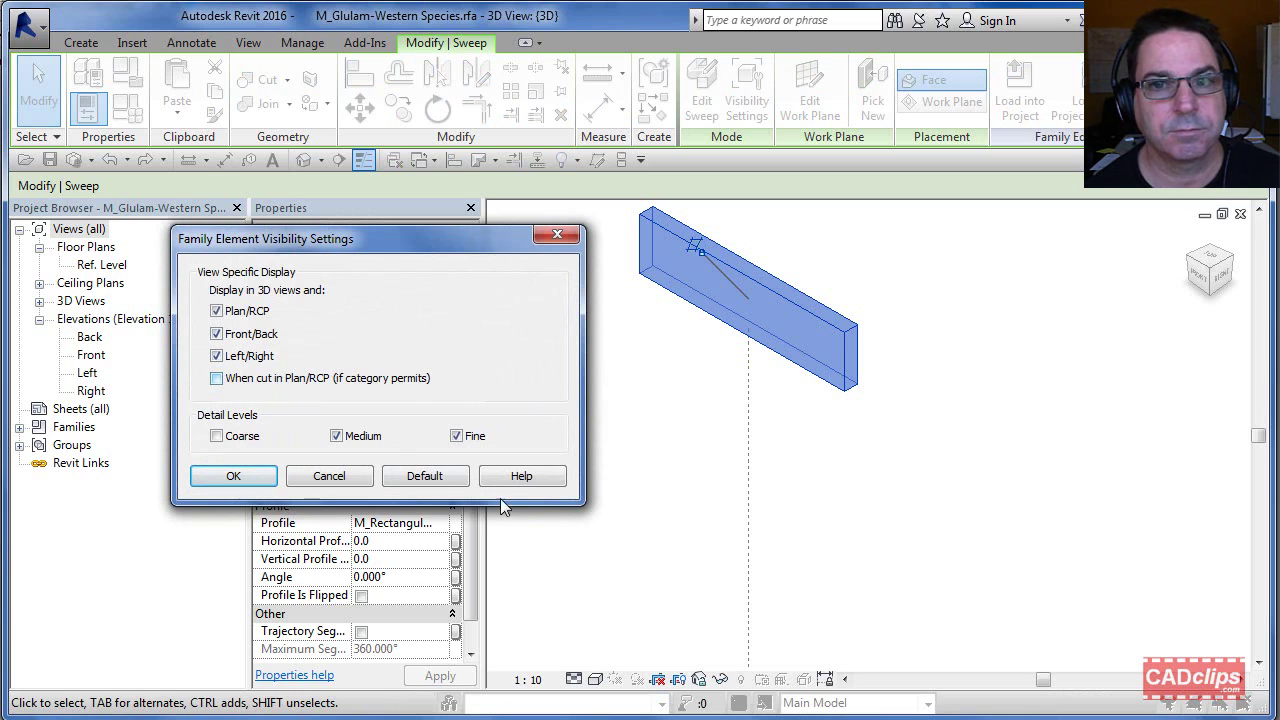
left_click(238, 476)
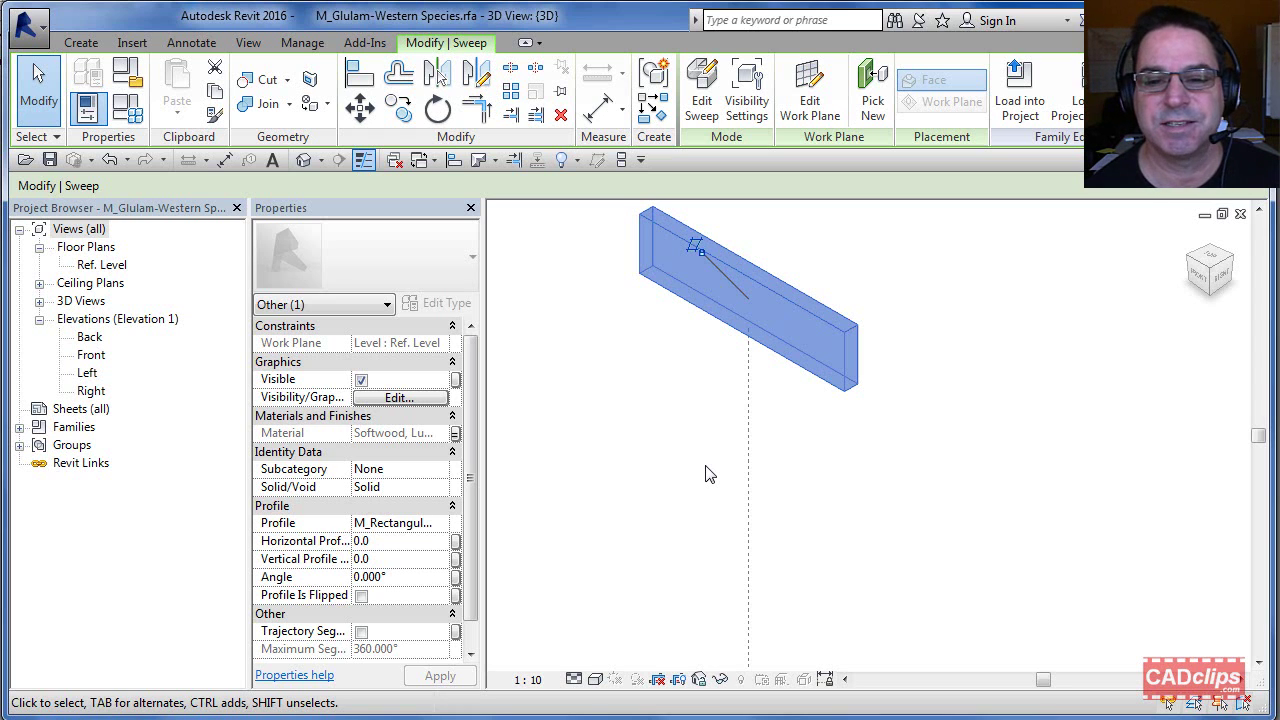
- Reselect the sweep and recheck its visibility settings, leaving them unchanged
left_click(705, 474)
left_click(689, 314)
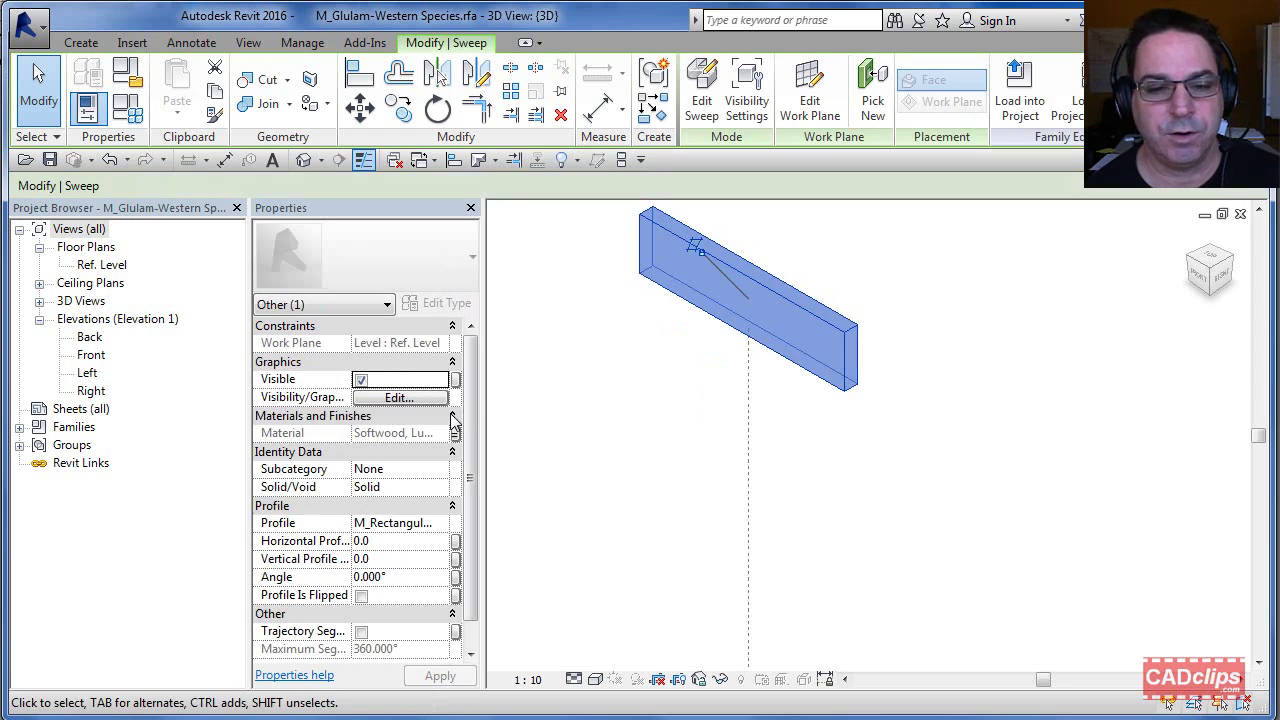
left_click(392, 396)
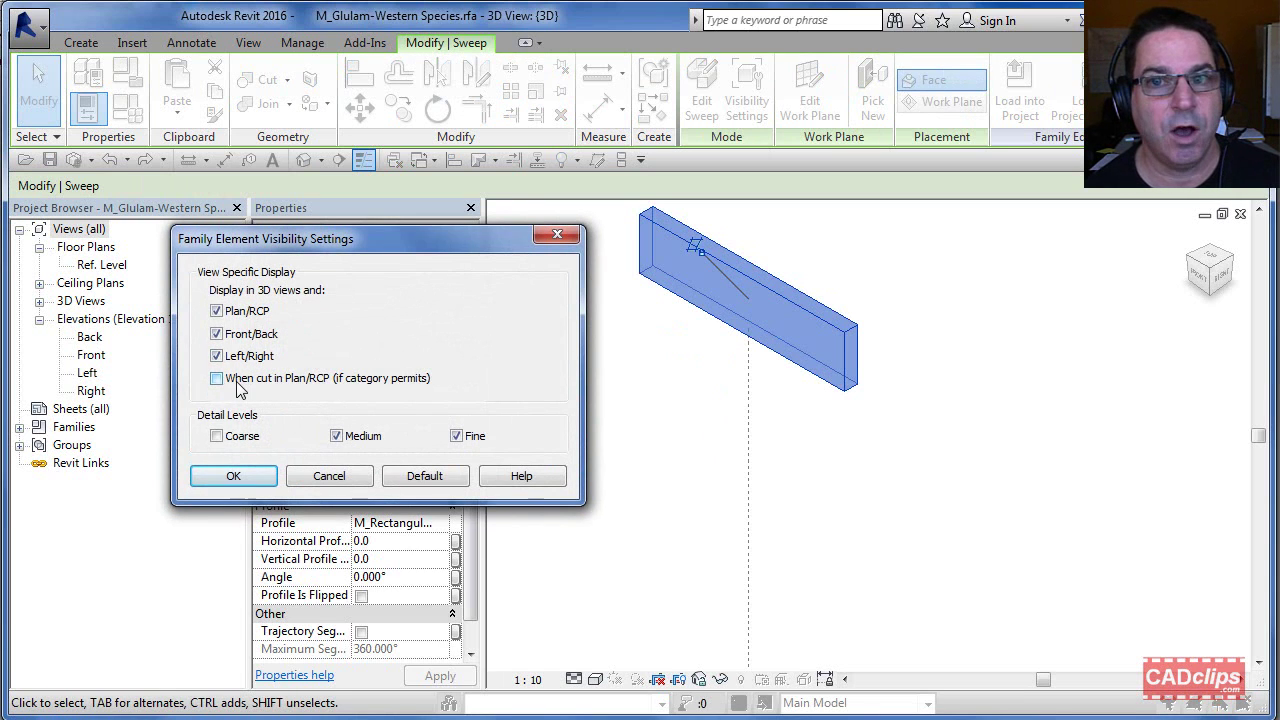
left_click(240, 474)
left_click(620, 405)
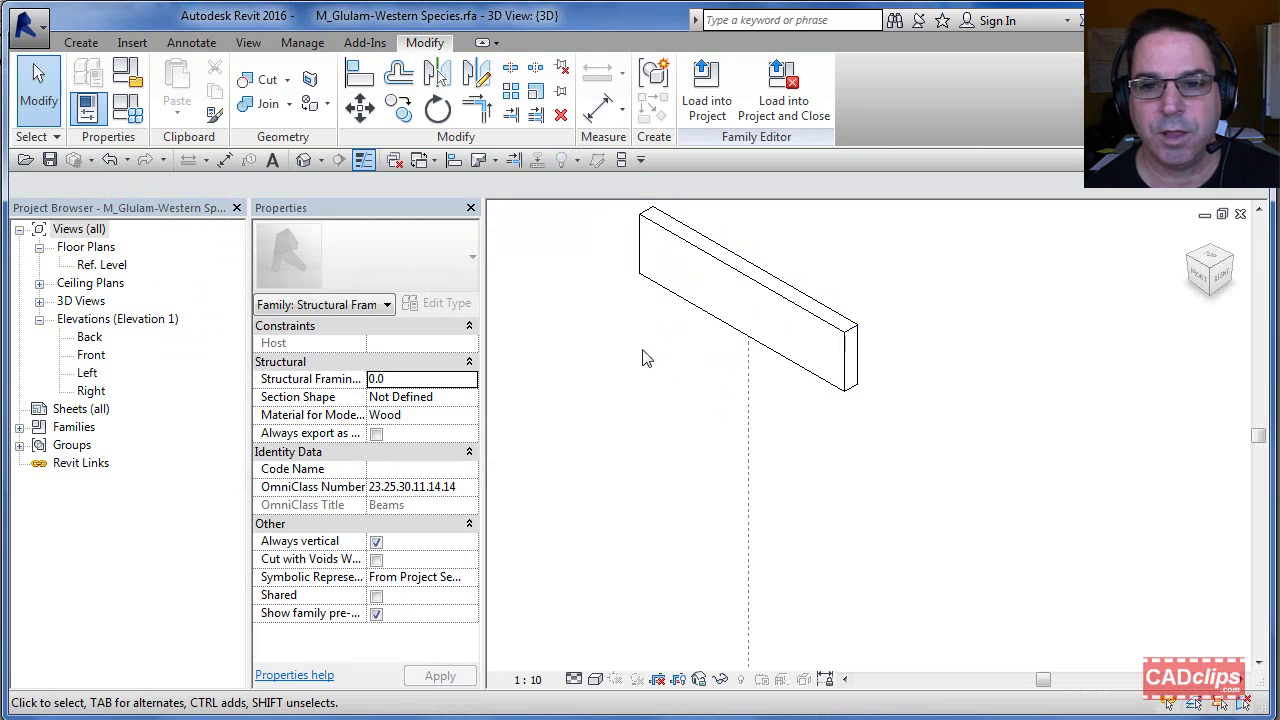
- Reload the revised family into Project1, overwriting the old version, and check the beam in Level 1
left_click(706, 100)
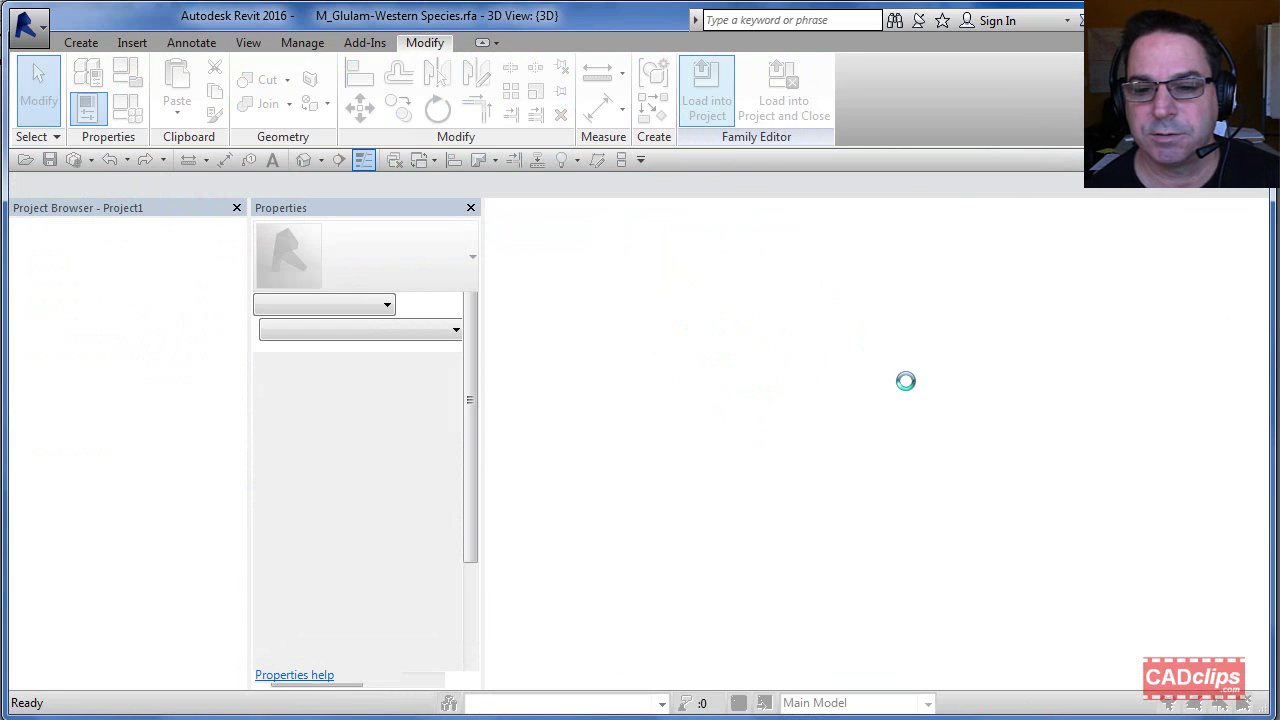
left_click(600, 456)
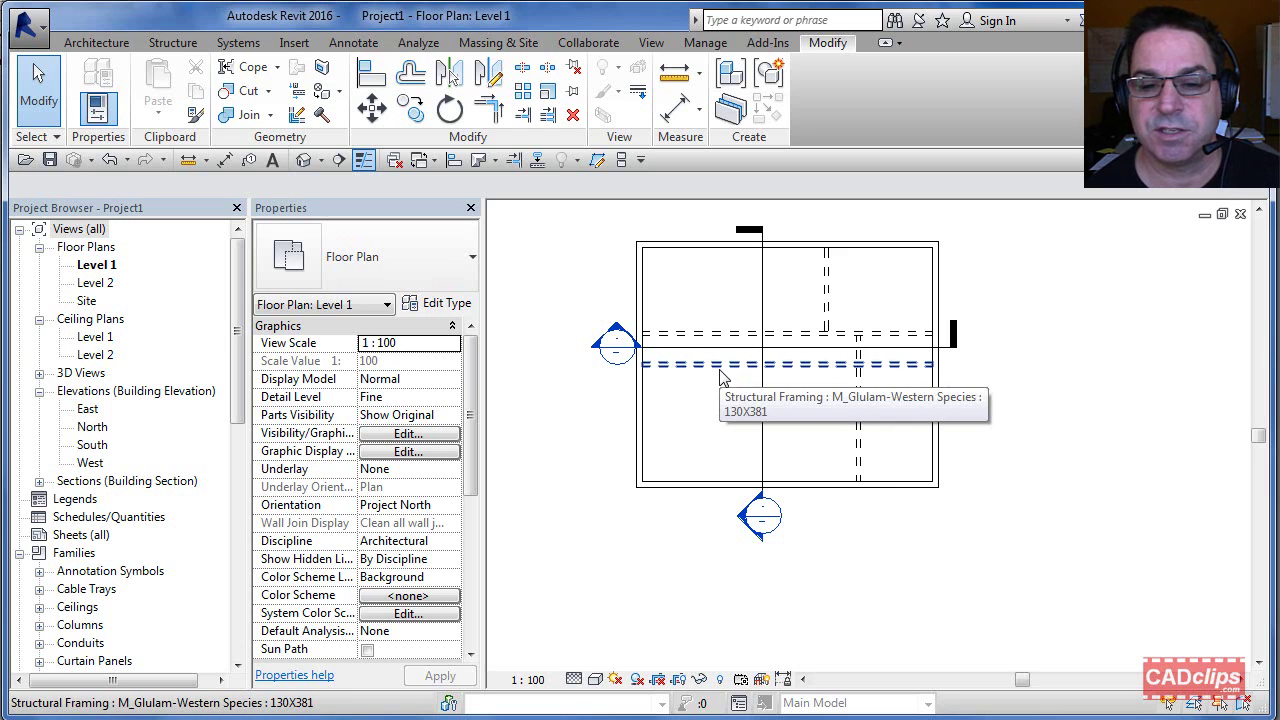
left_click(724, 376)
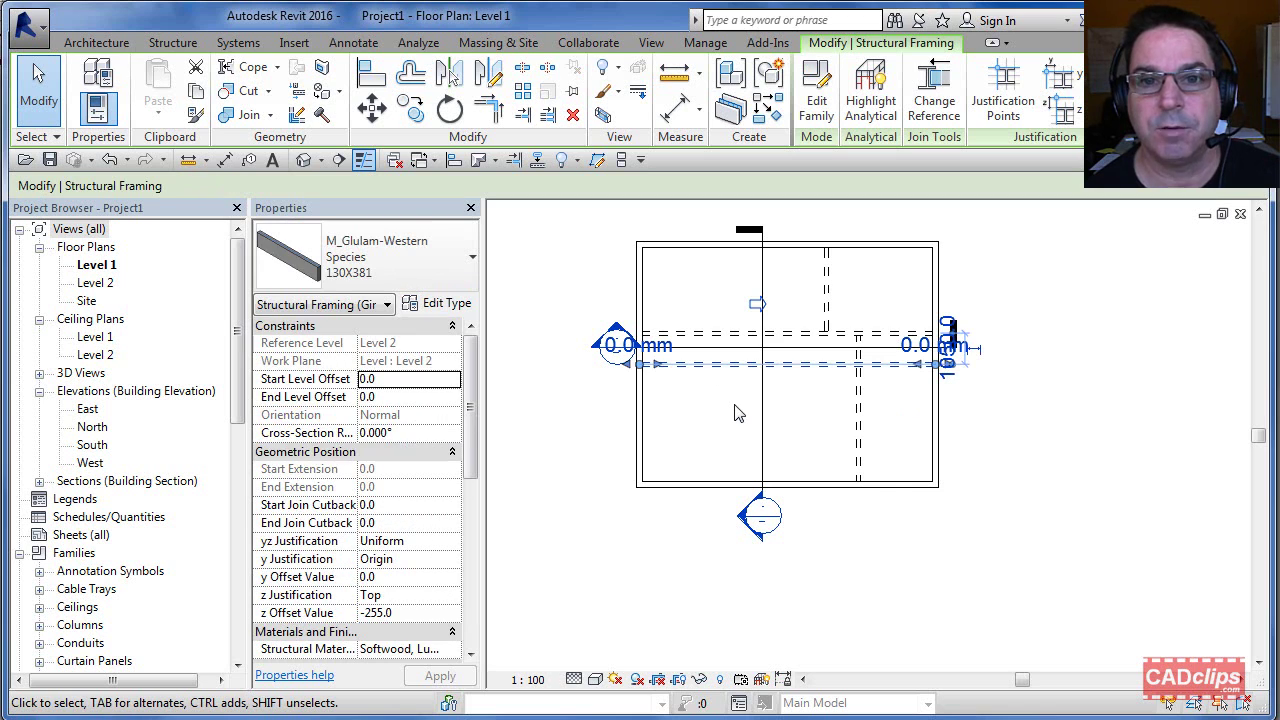
left_click(749, 100)
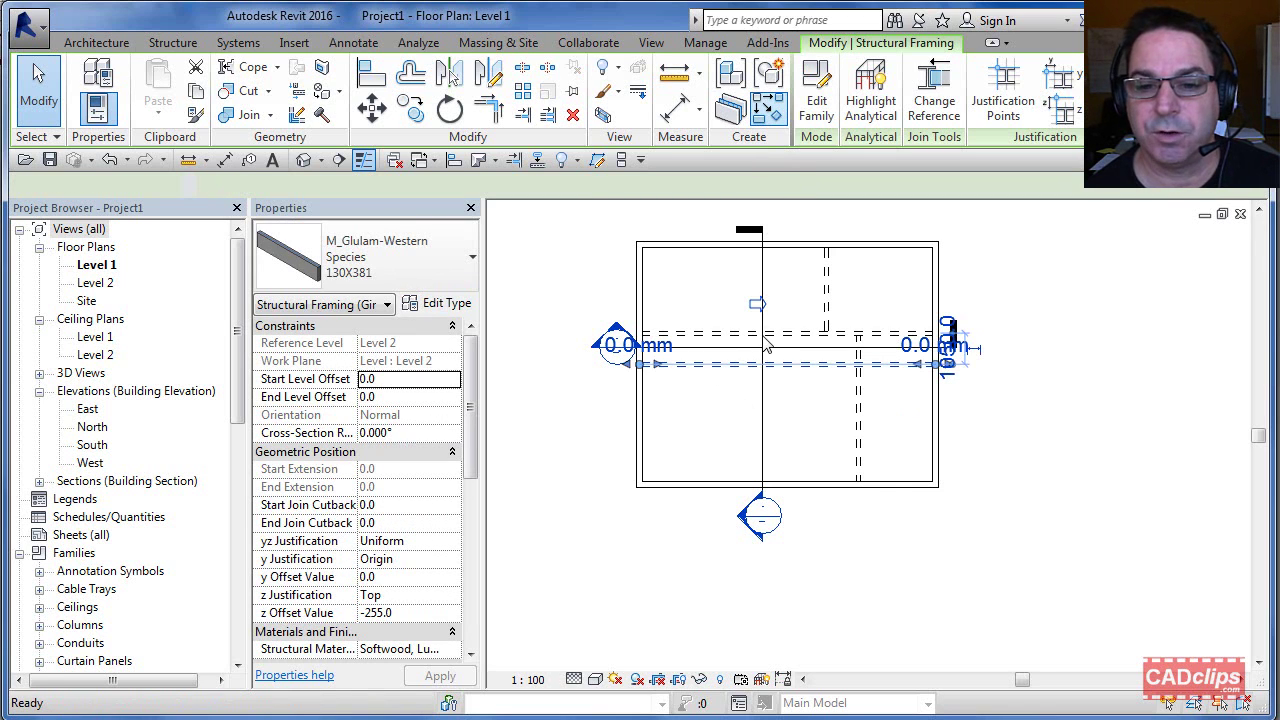